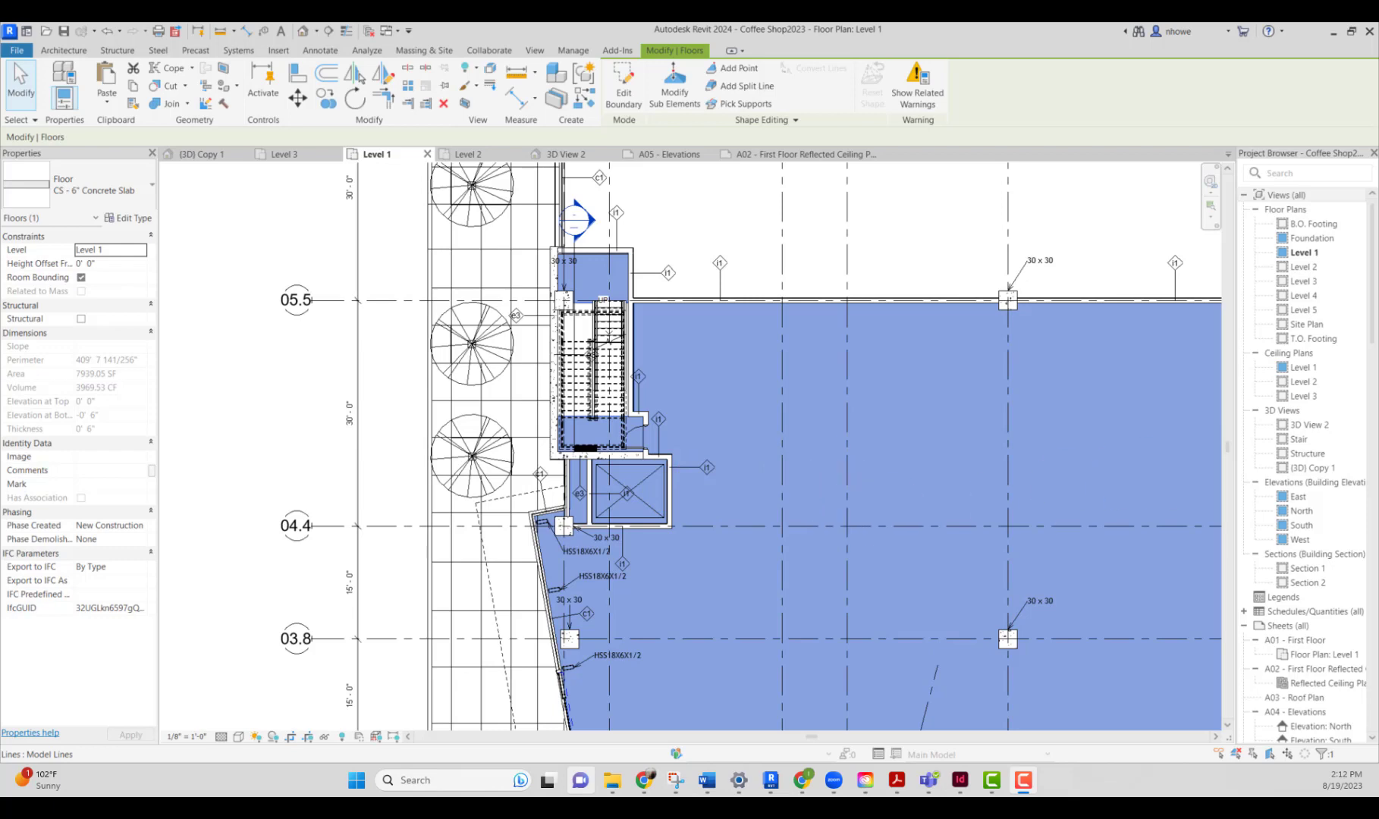
Step: Move and resize the BIMobject browser window so it sits over the Revit window
drag(1377, 531, 800, 62)
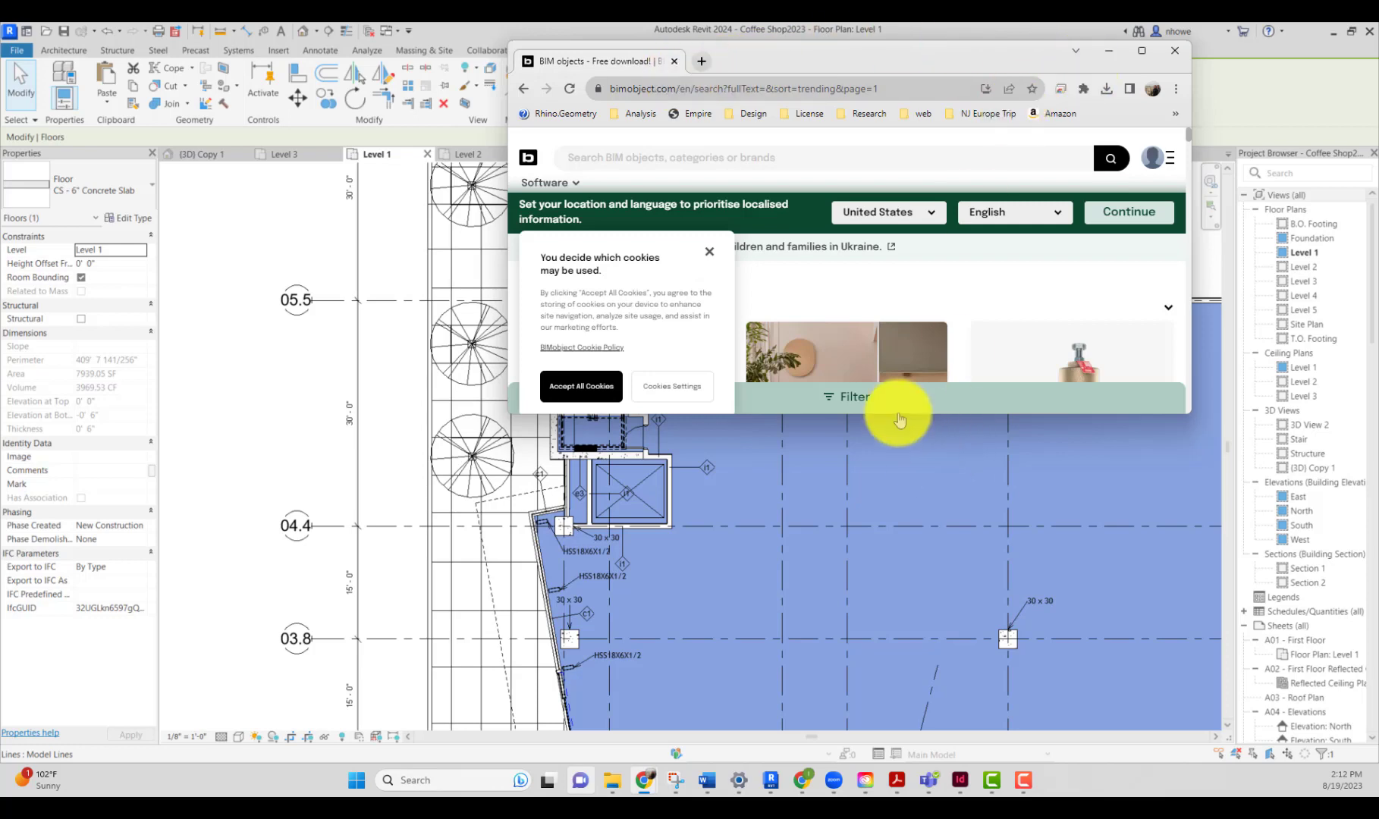
drag(892, 414, 923, 763)
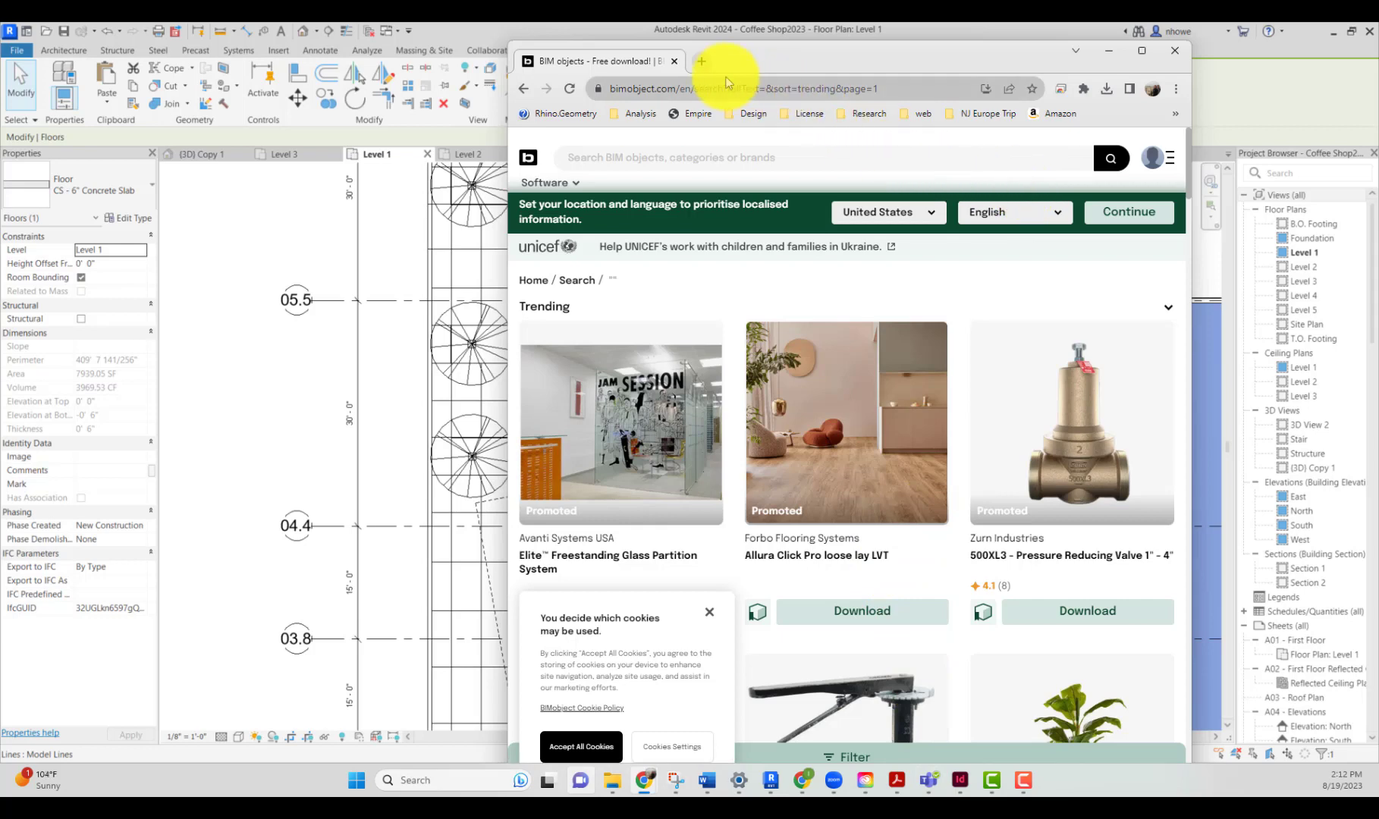
Step: Open a new browser tab, search the web for revitcity and open the Revit City site
click(702, 61)
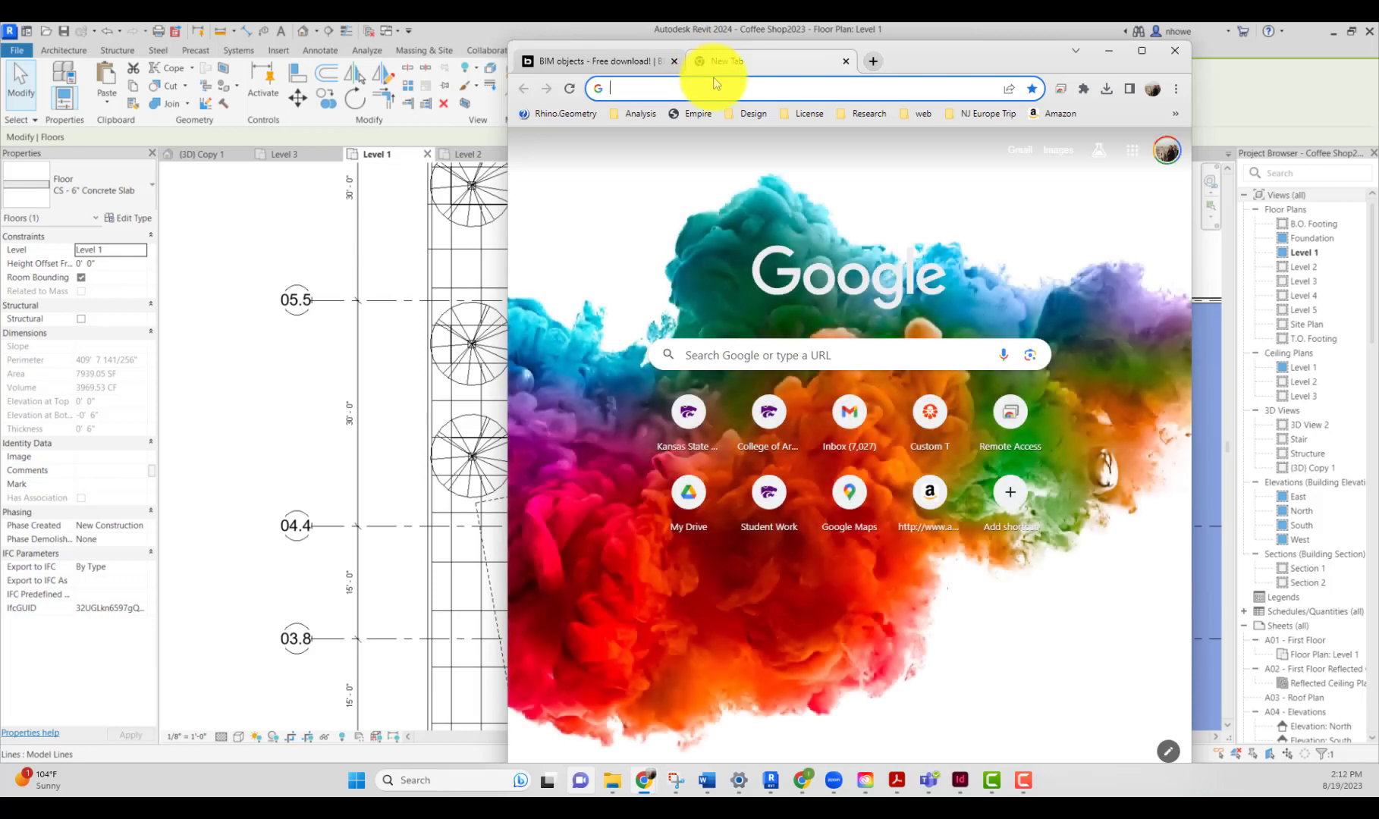
text(revit)
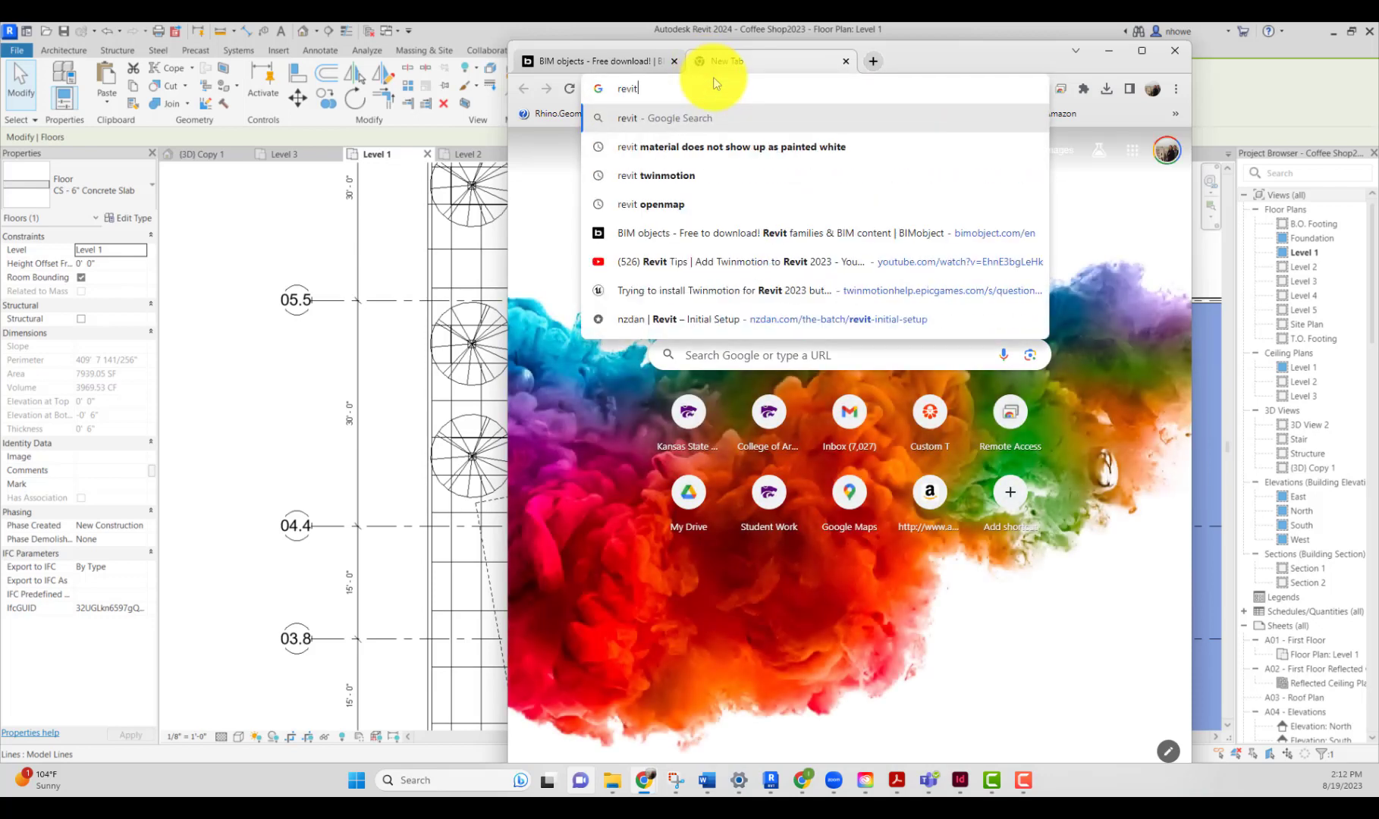
text(city)
key(Return)
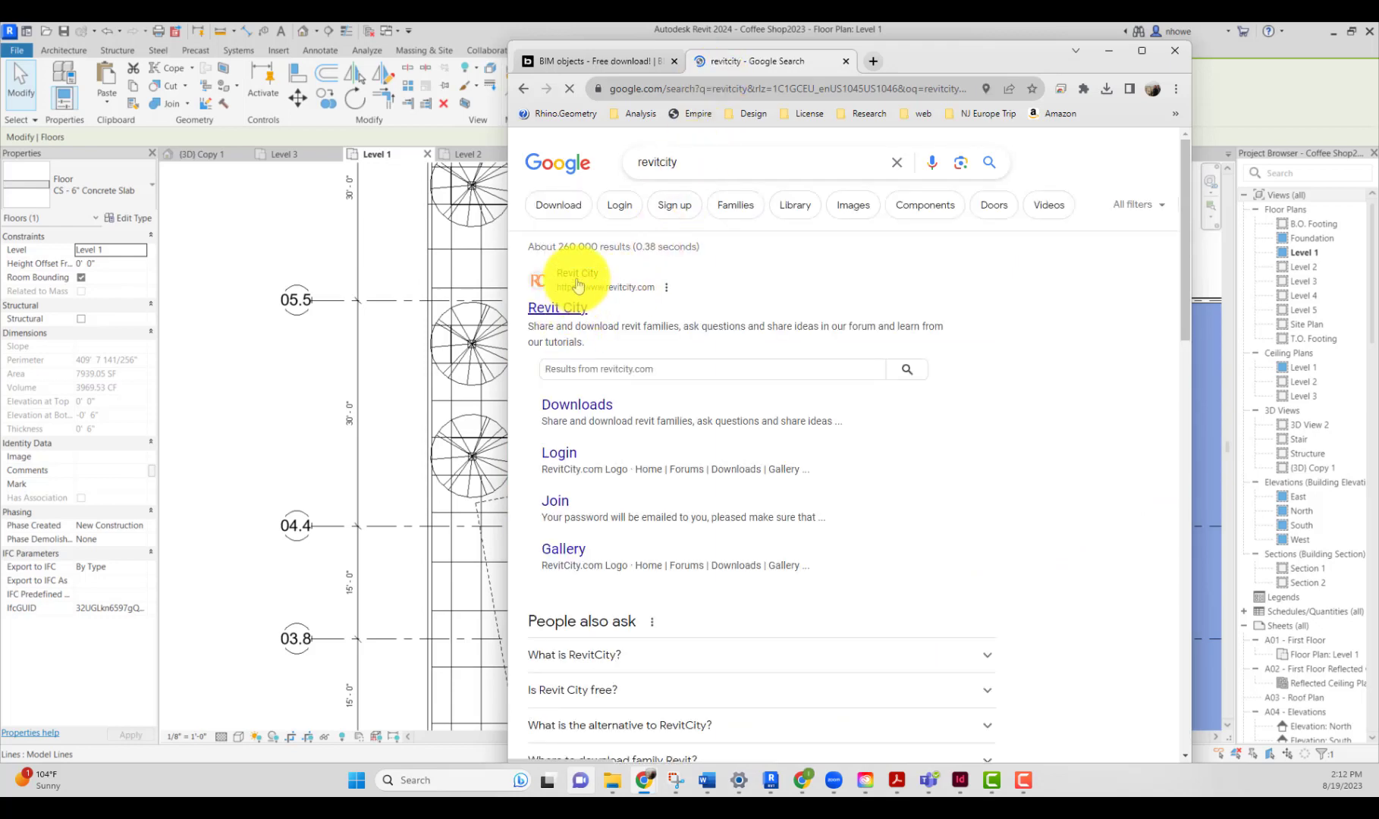
click(611, 309)
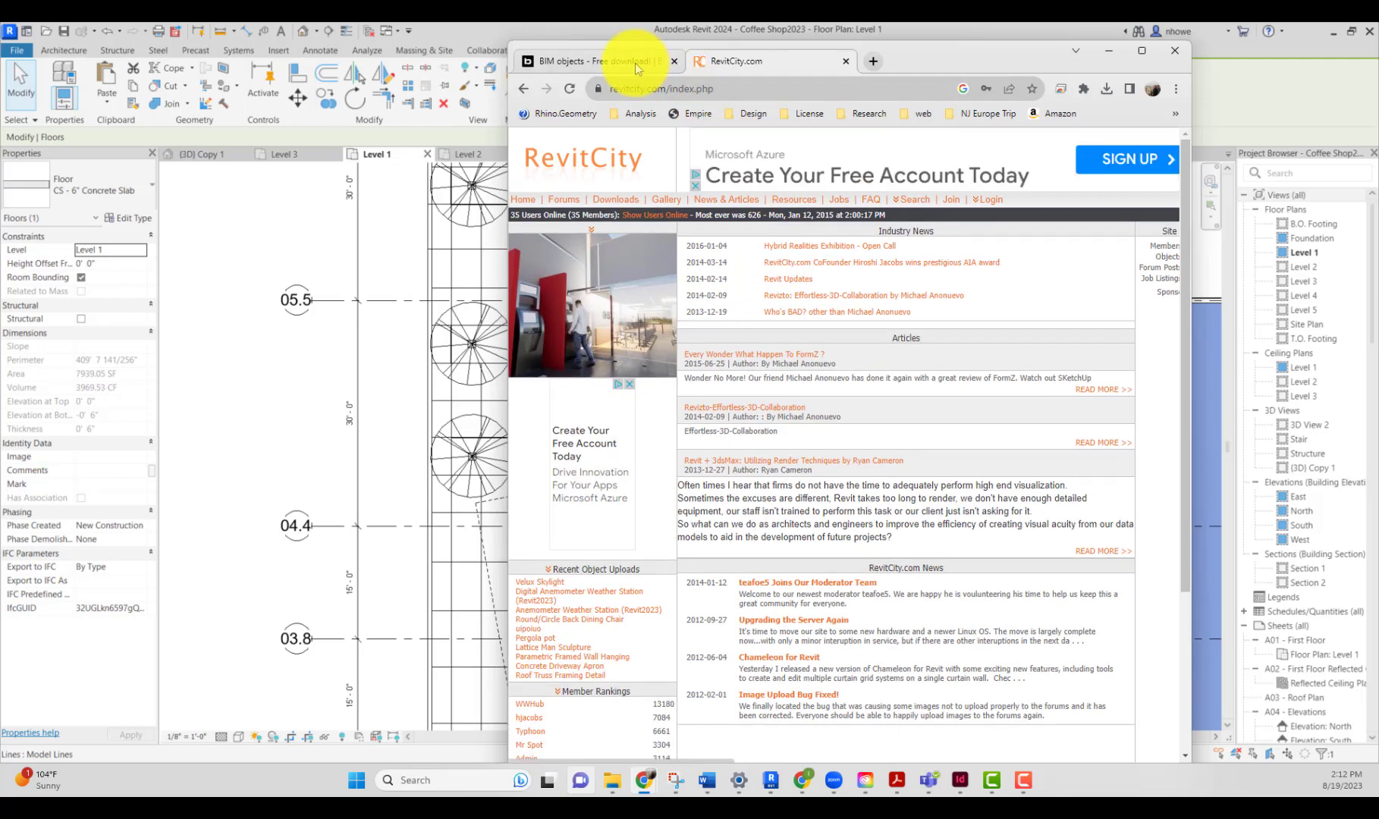
Step: Return to the BIMobject tab and search its catalogue for automatic door
click(635, 62)
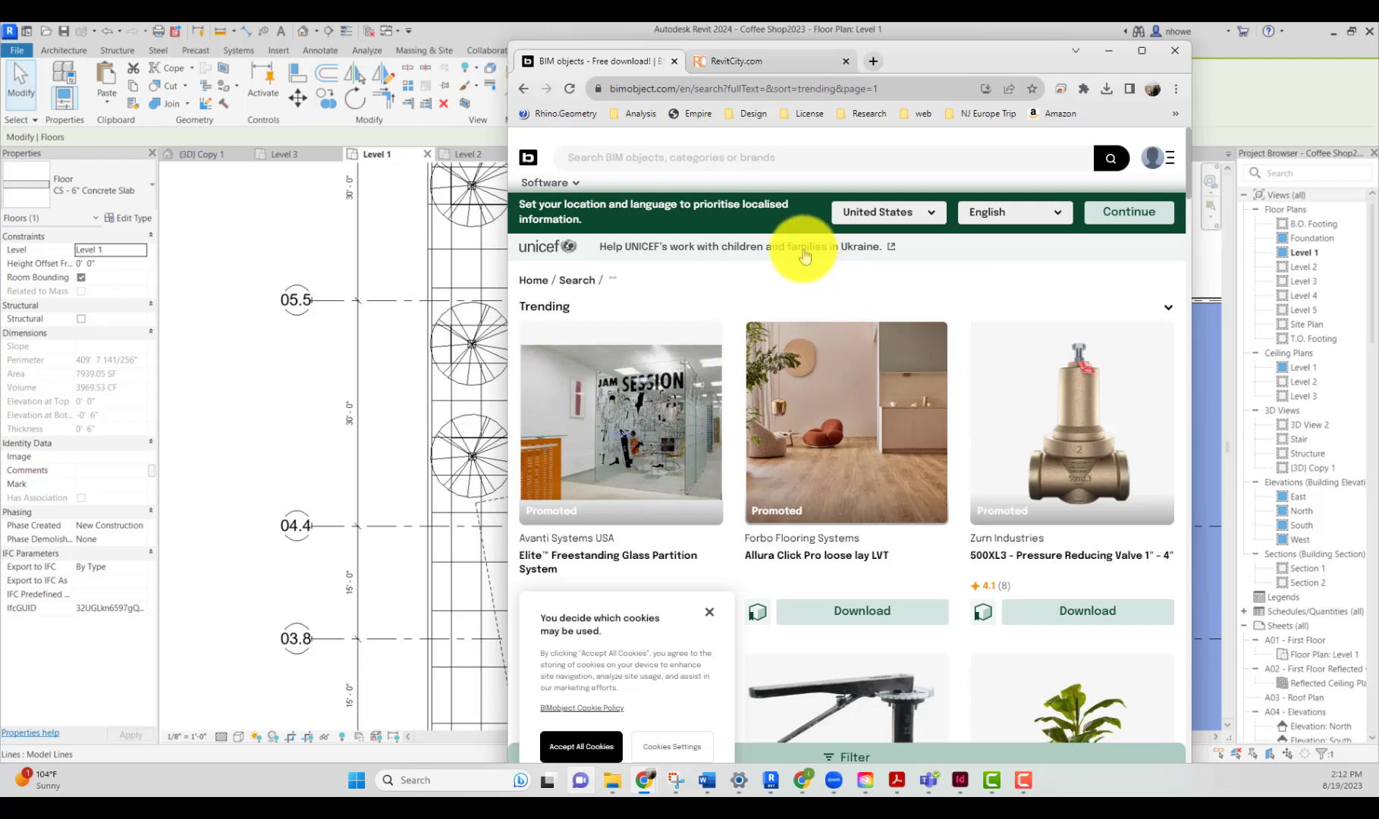
click(749, 157)
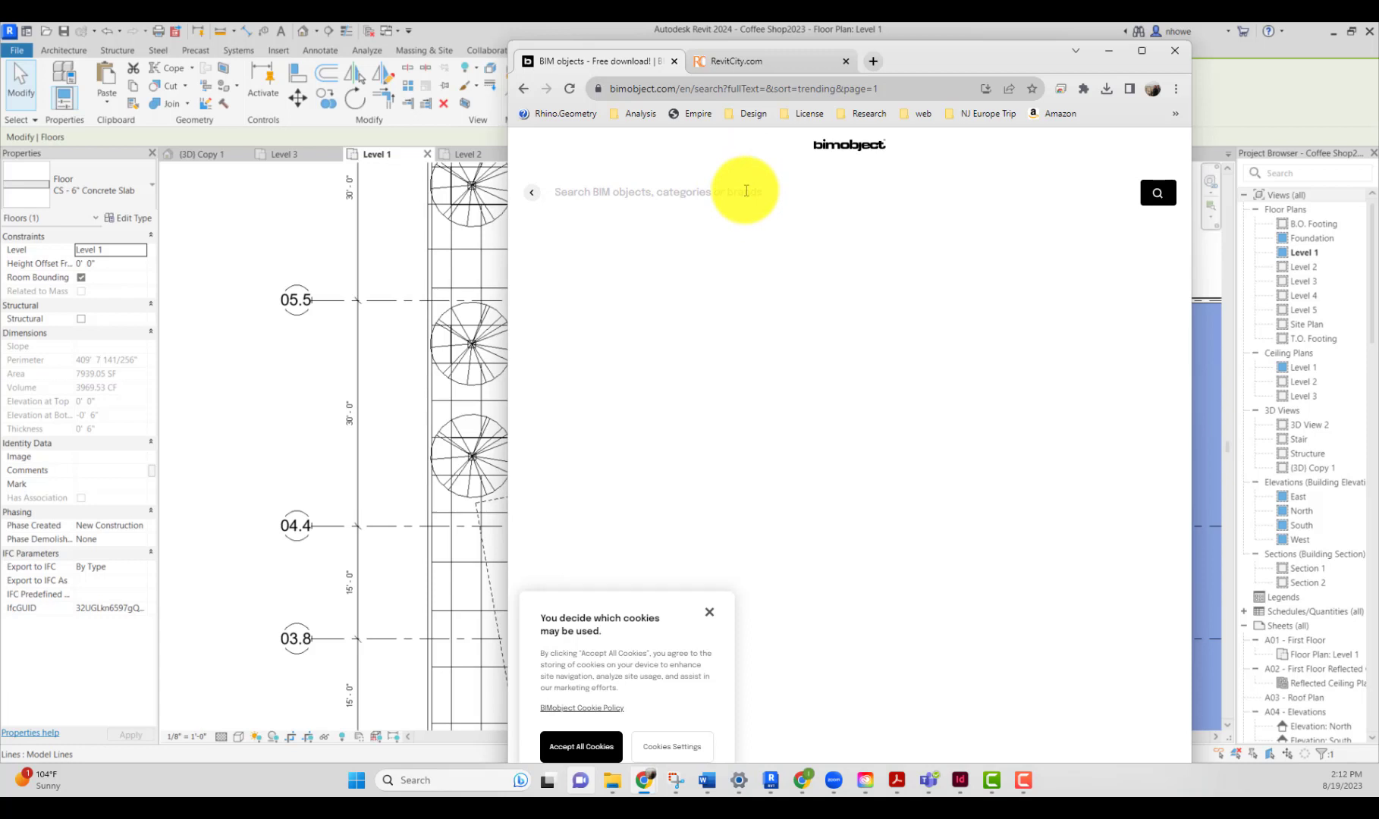
text(auto)
key(BackSpace)
key(BackSpace)
key(BackSpace)
key(BackSpace)
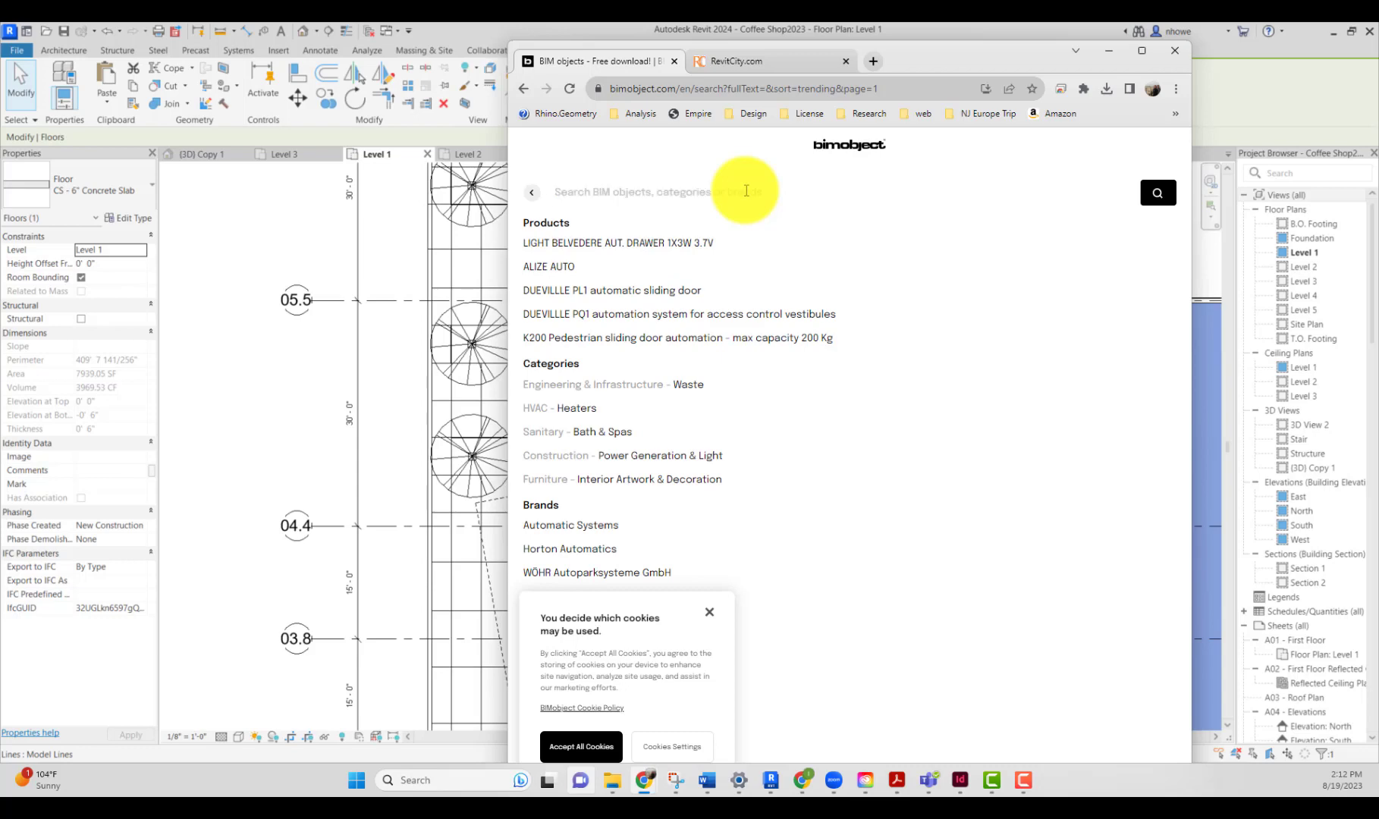
text(a)
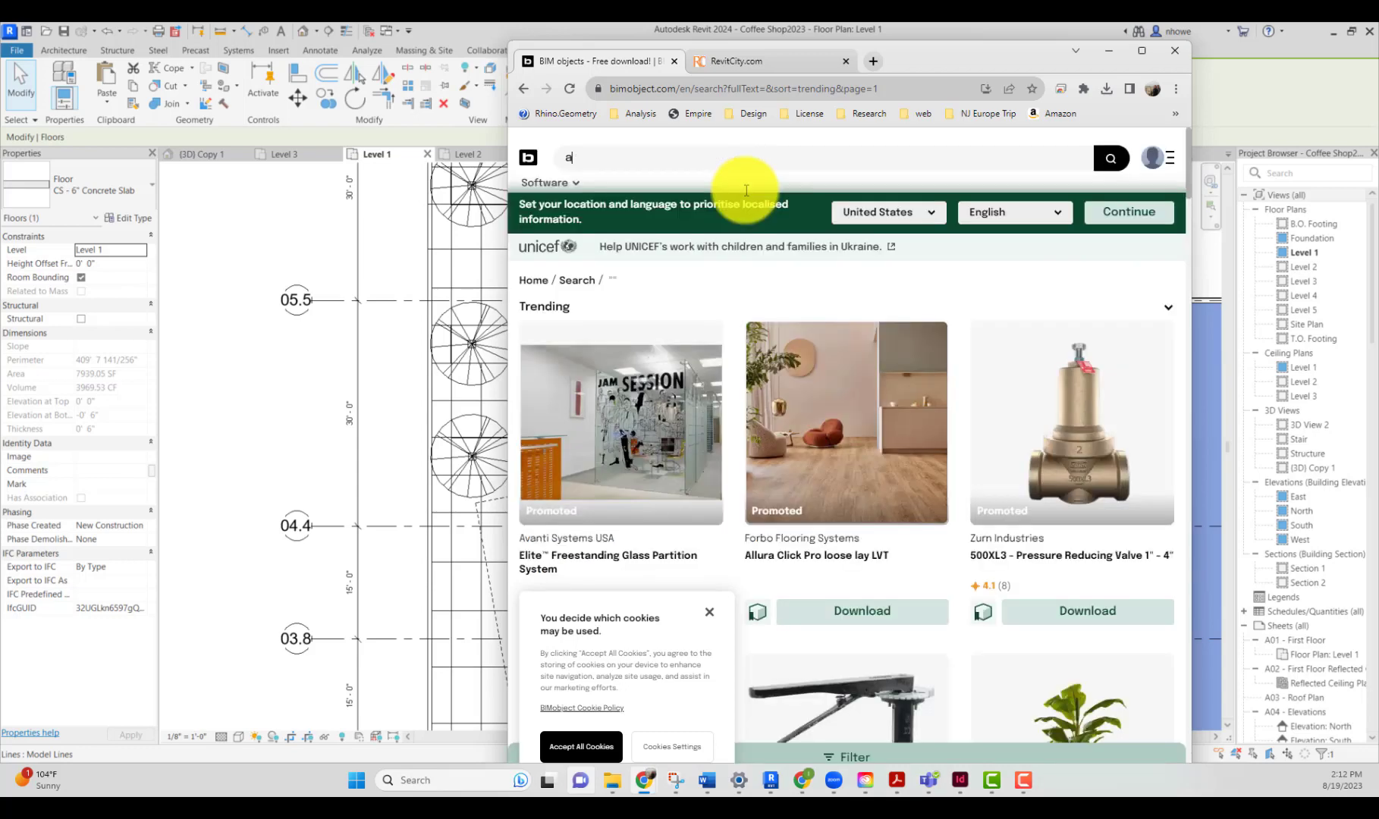
text(utomatic door)
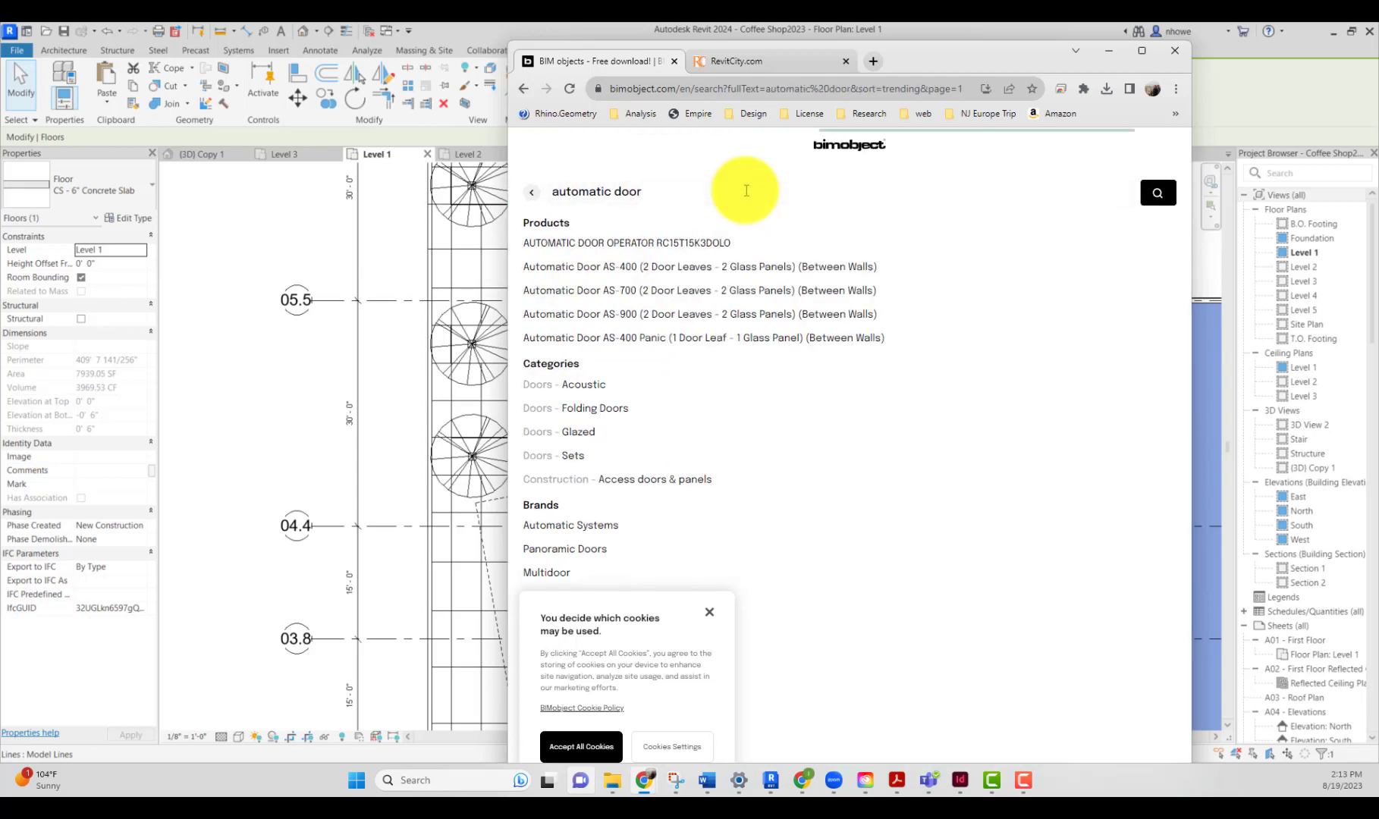
key(Return)
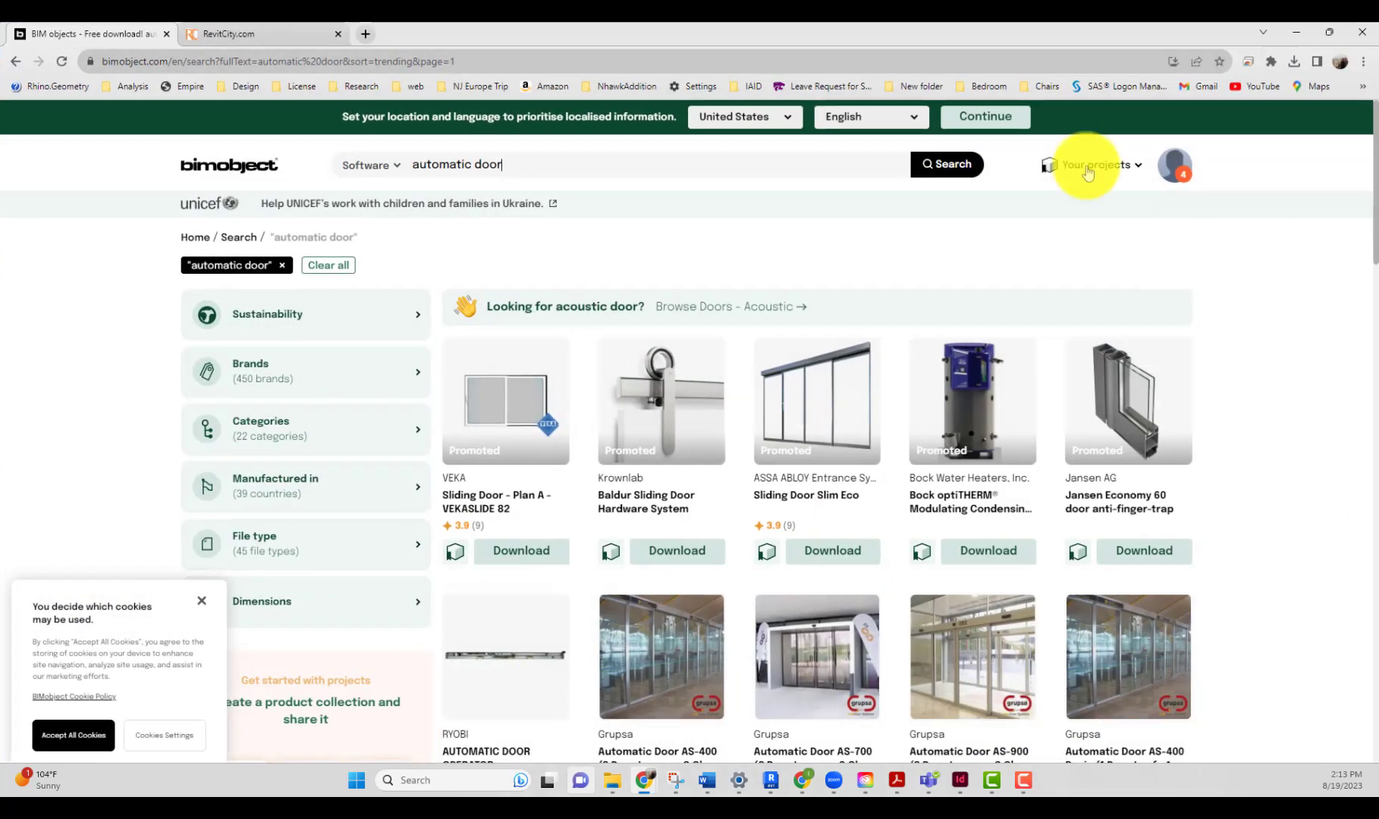
Step: Maximize the browser and browse the automatic door results across the first two result pages
click(1141, 50)
scroll(927, 370, down, 2)
scroll(927, 371, down, 2)
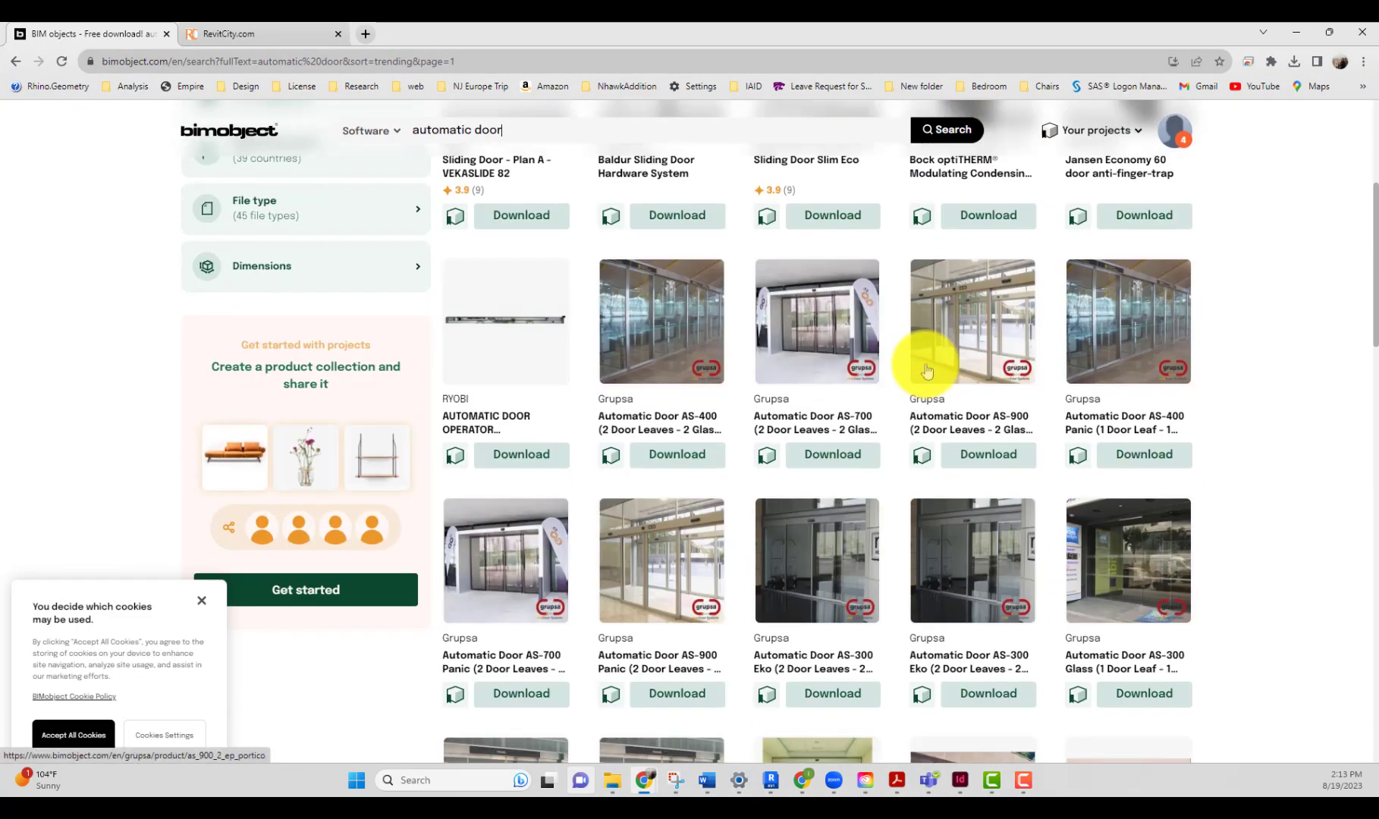
scroll(927, 371, down, 4)
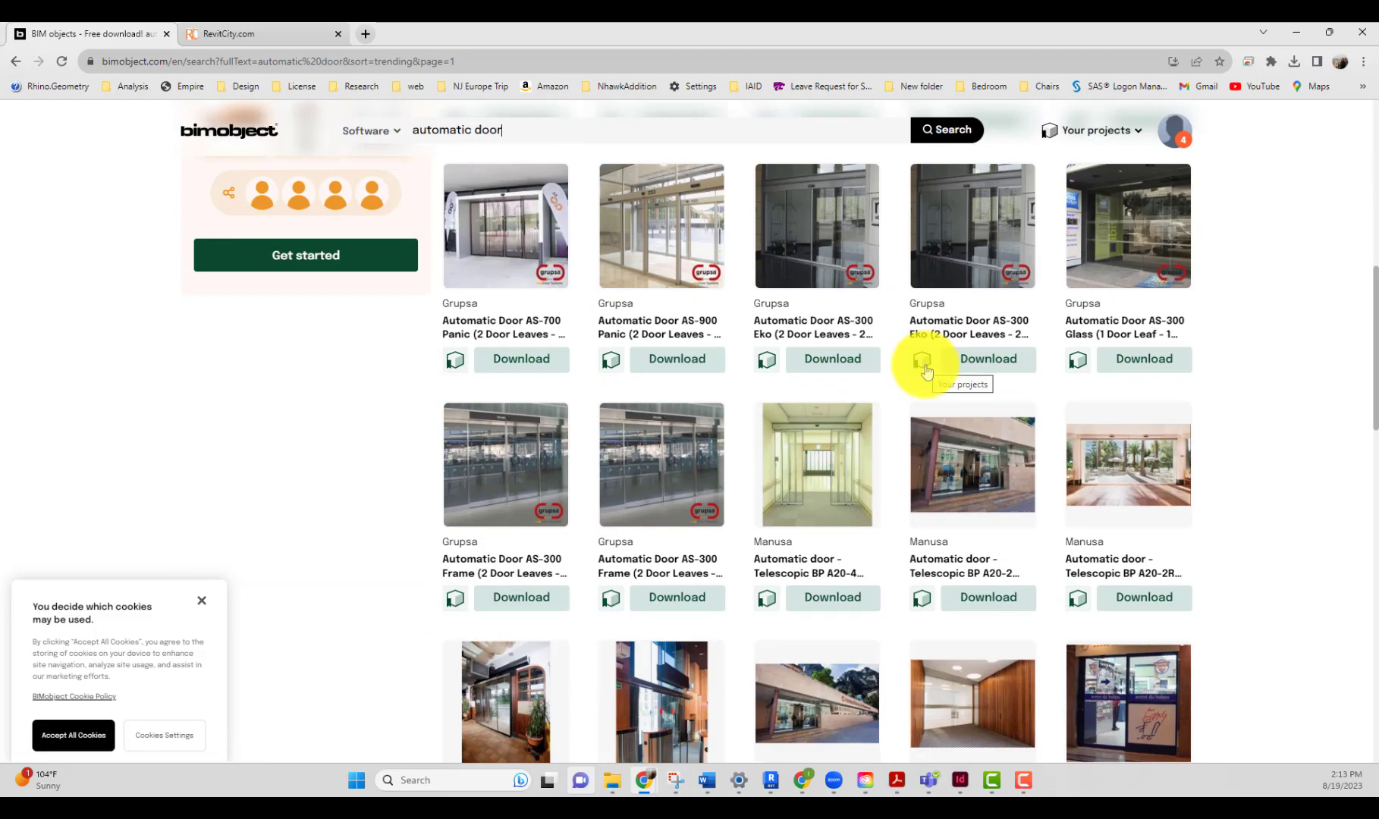
scroll(926, 368, down, 4)
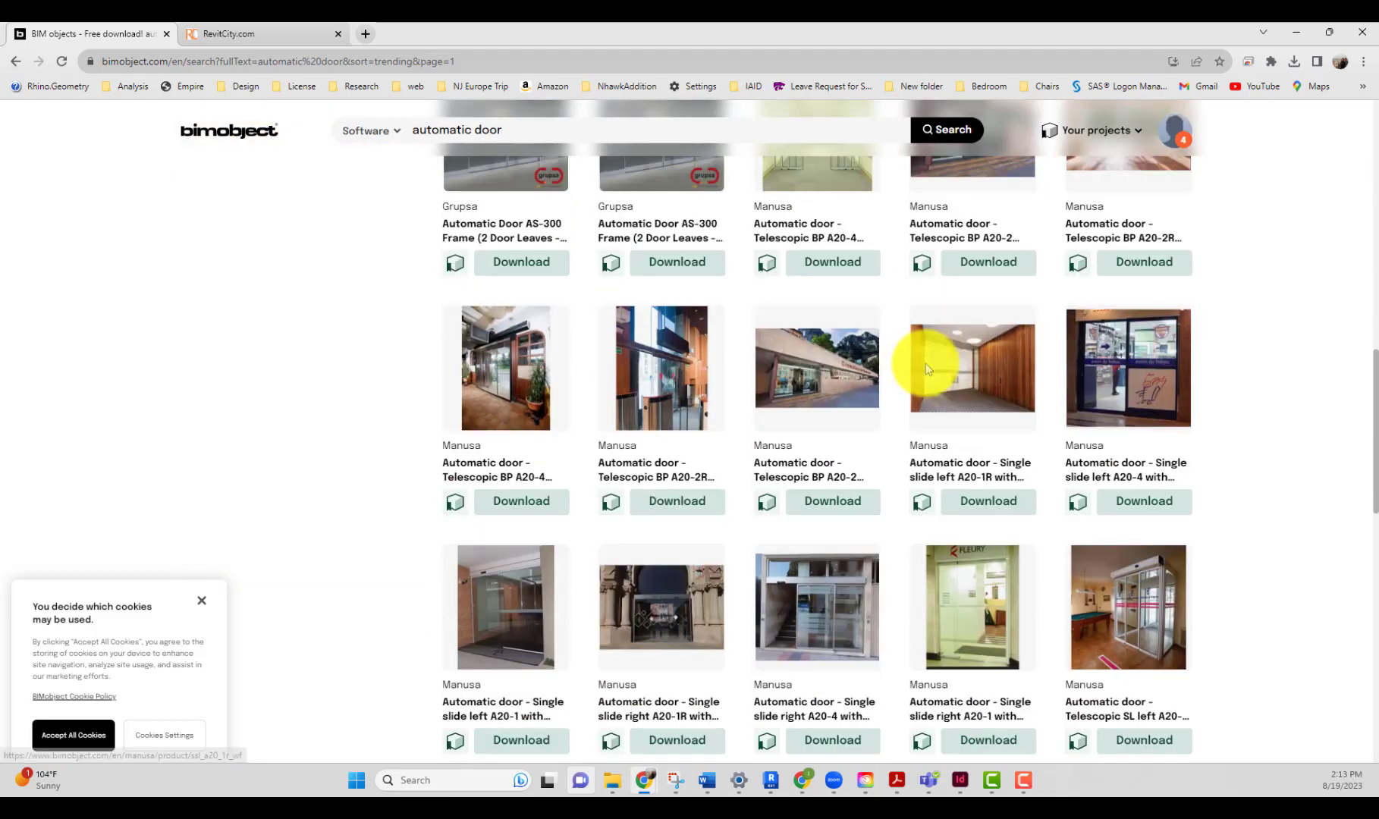
scroll(925, 369, down, 4)
scroll(925, 364, down, 4)
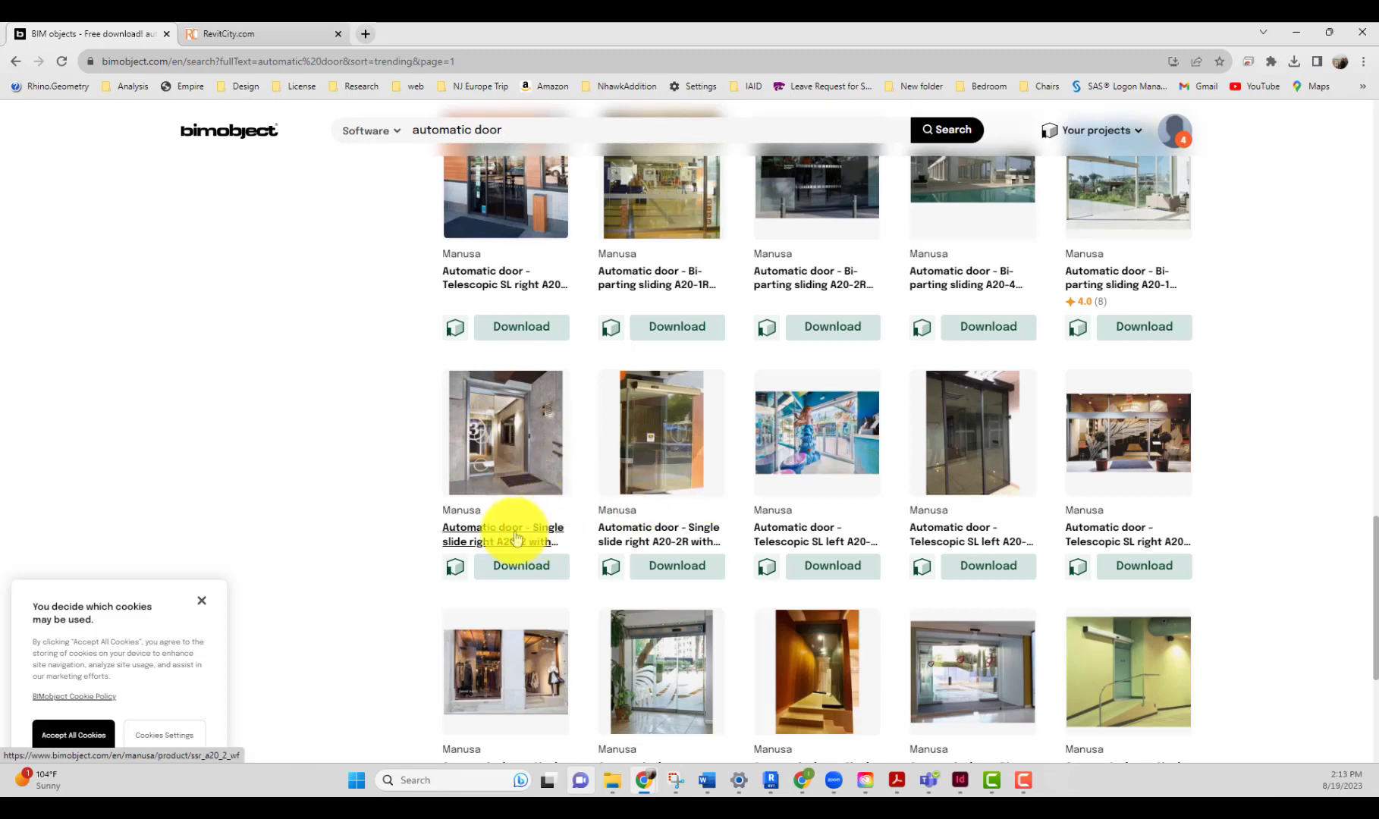
scroll(531, 531, down, 2)
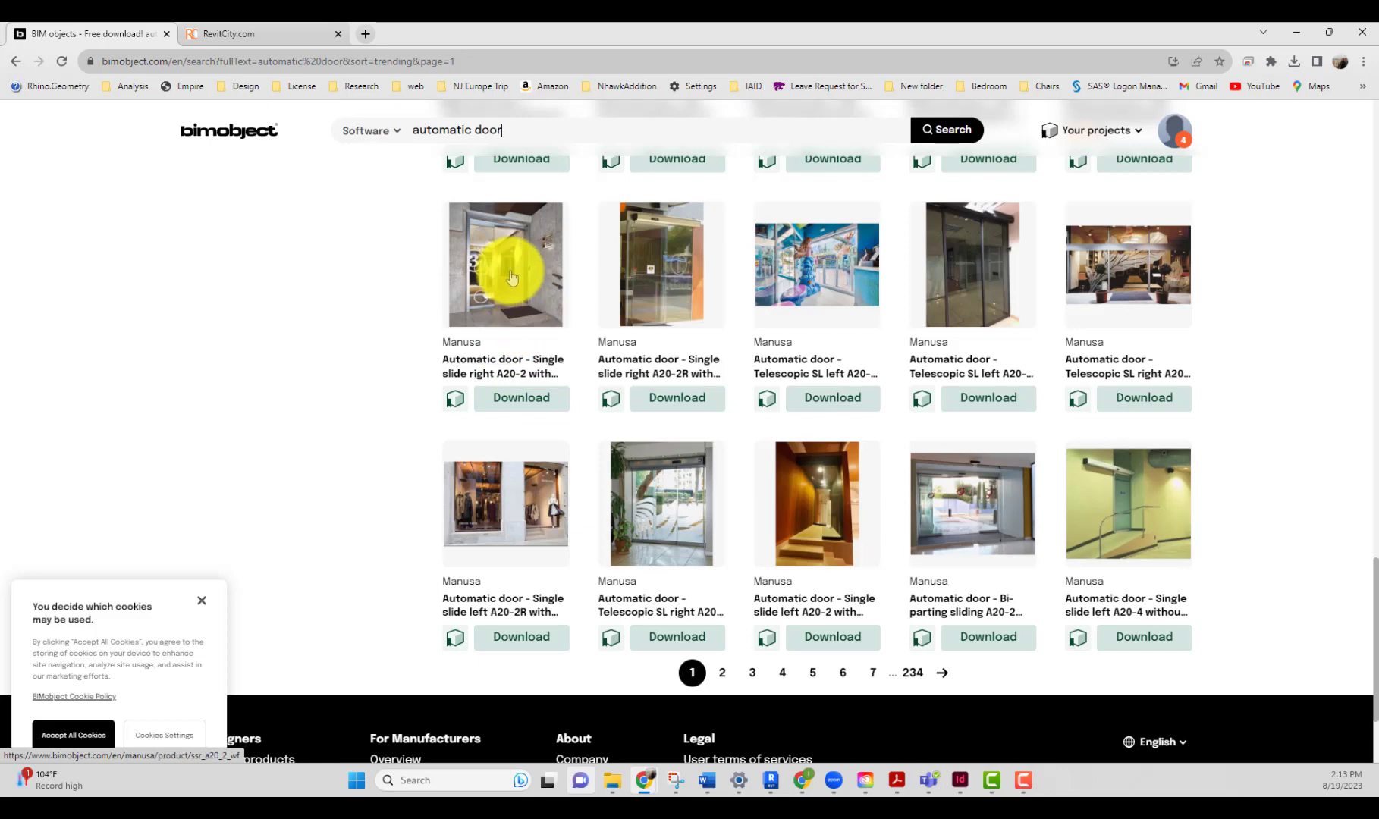
click(724, 673)
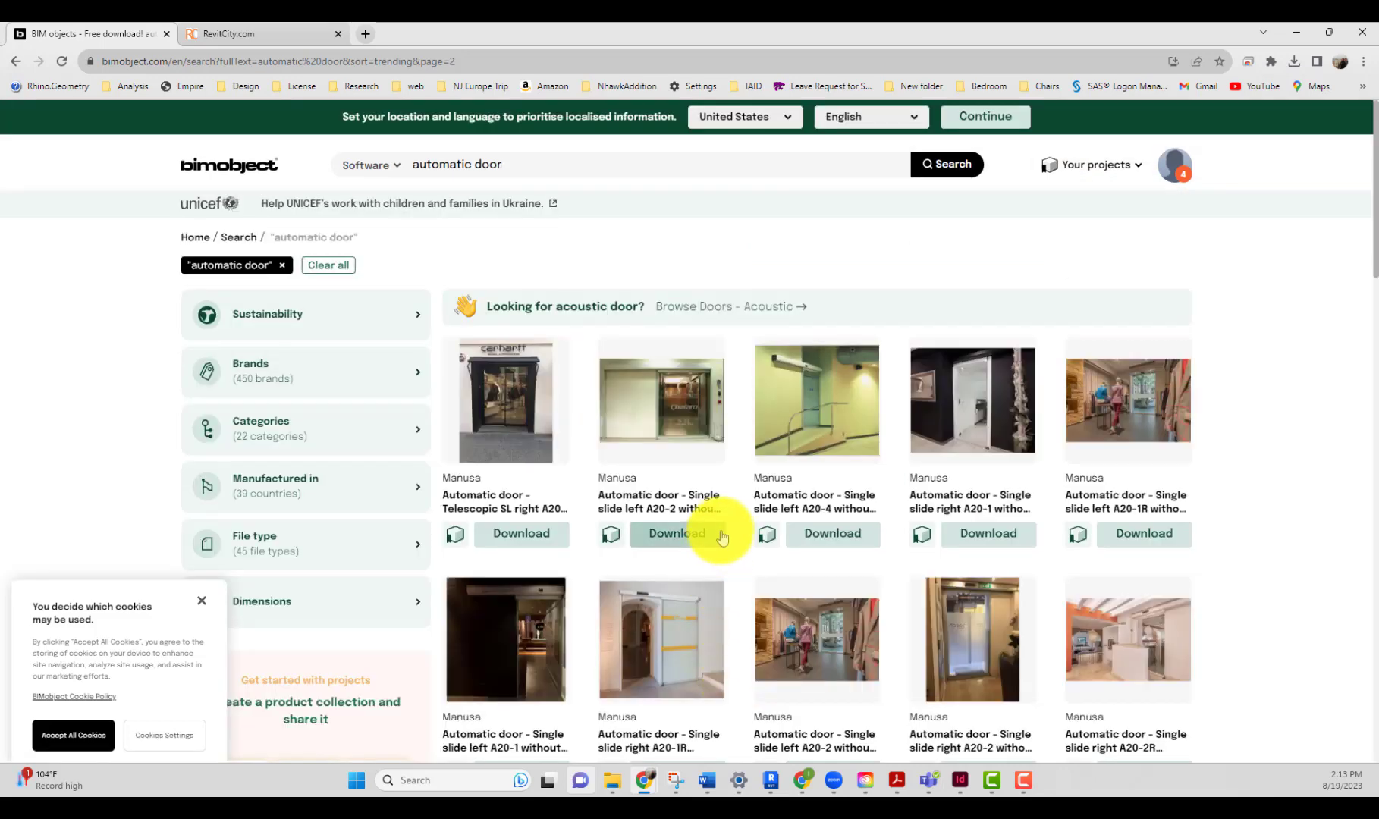
scroll(721, 536, down, 4)
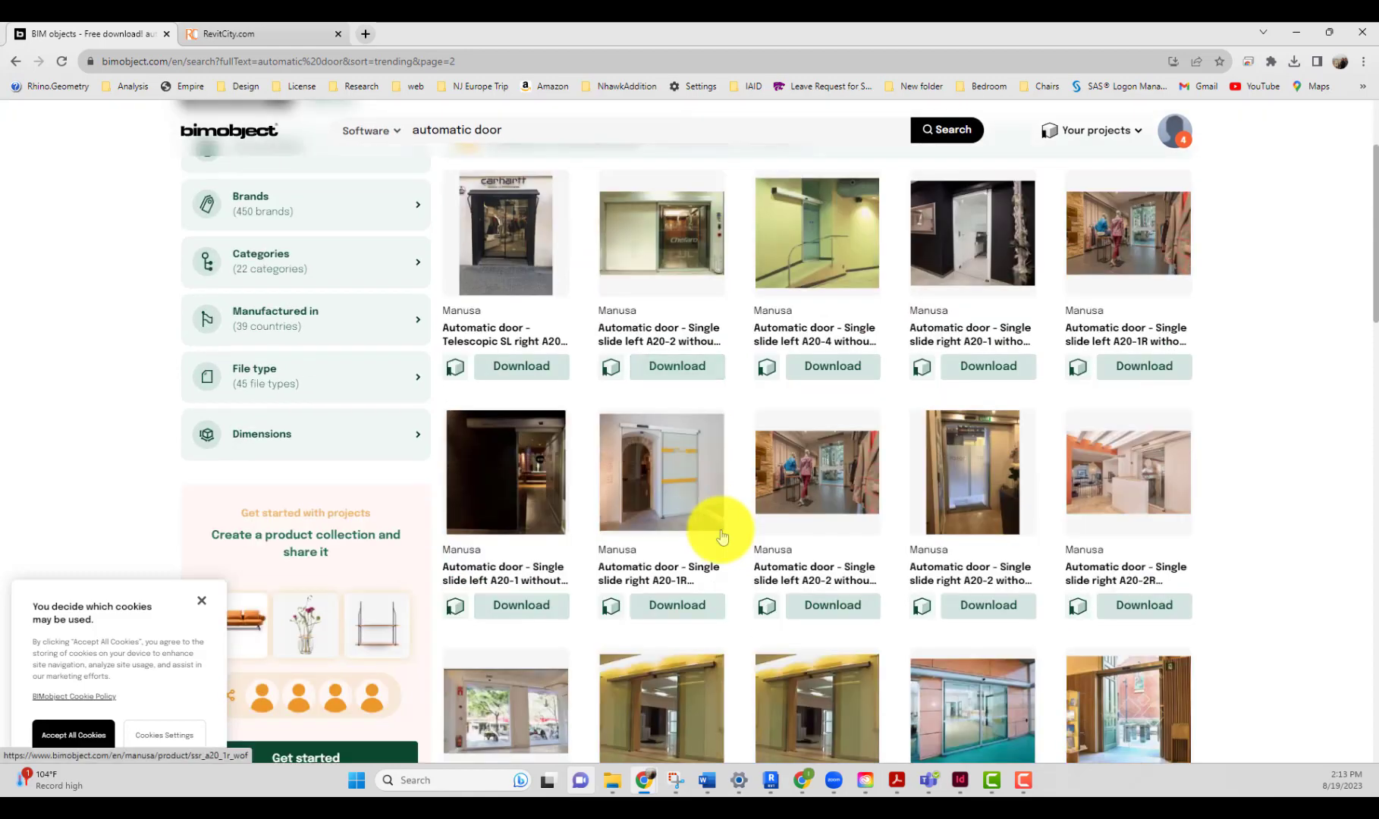
scroll(717, 531, up, 4)
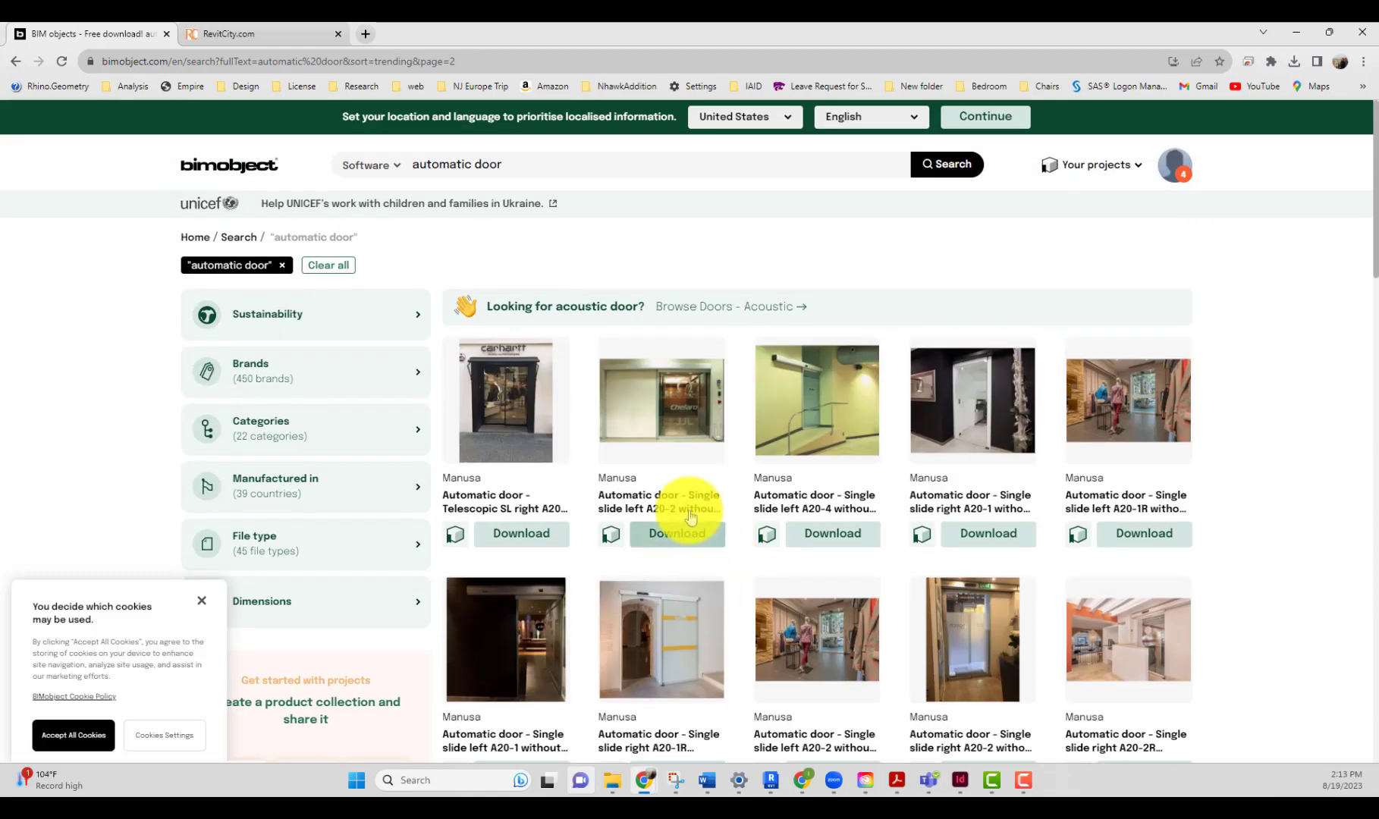
click(15, 61)
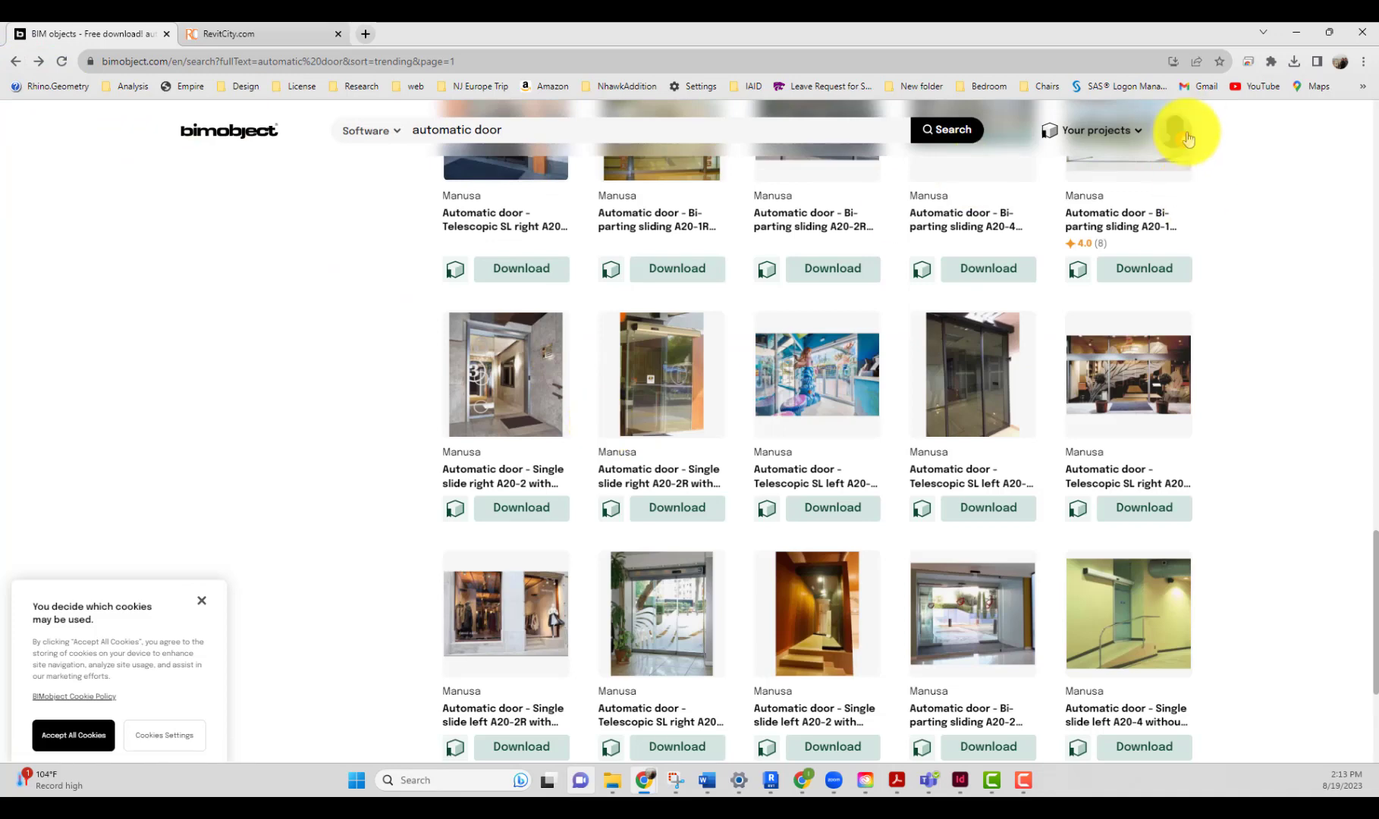
Step: Close the cookie notice and open the download panel for Automatic door - Single slide right A20-2 with fixed panel, keeping only the English Revit file
click(203, 605)
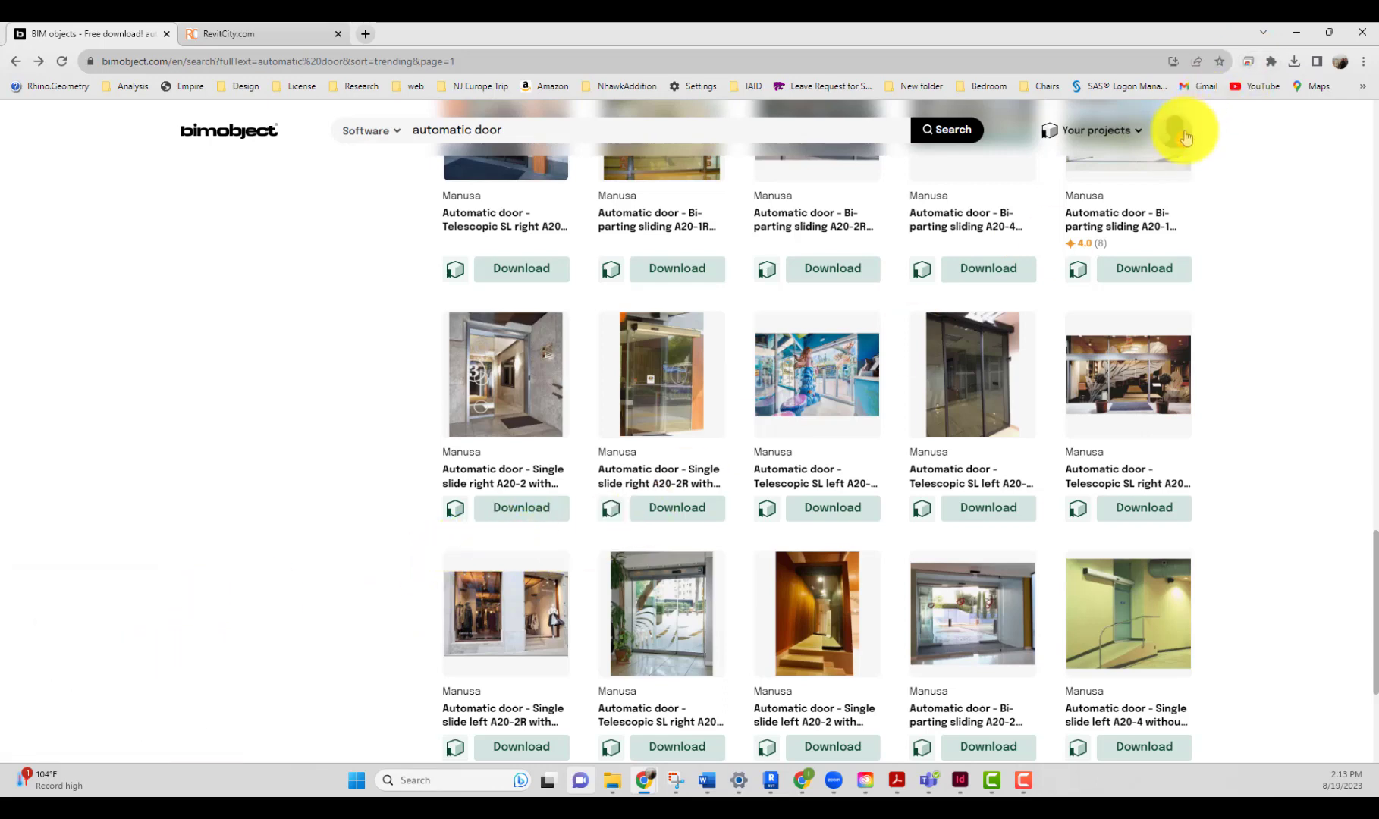
click(509, 510)
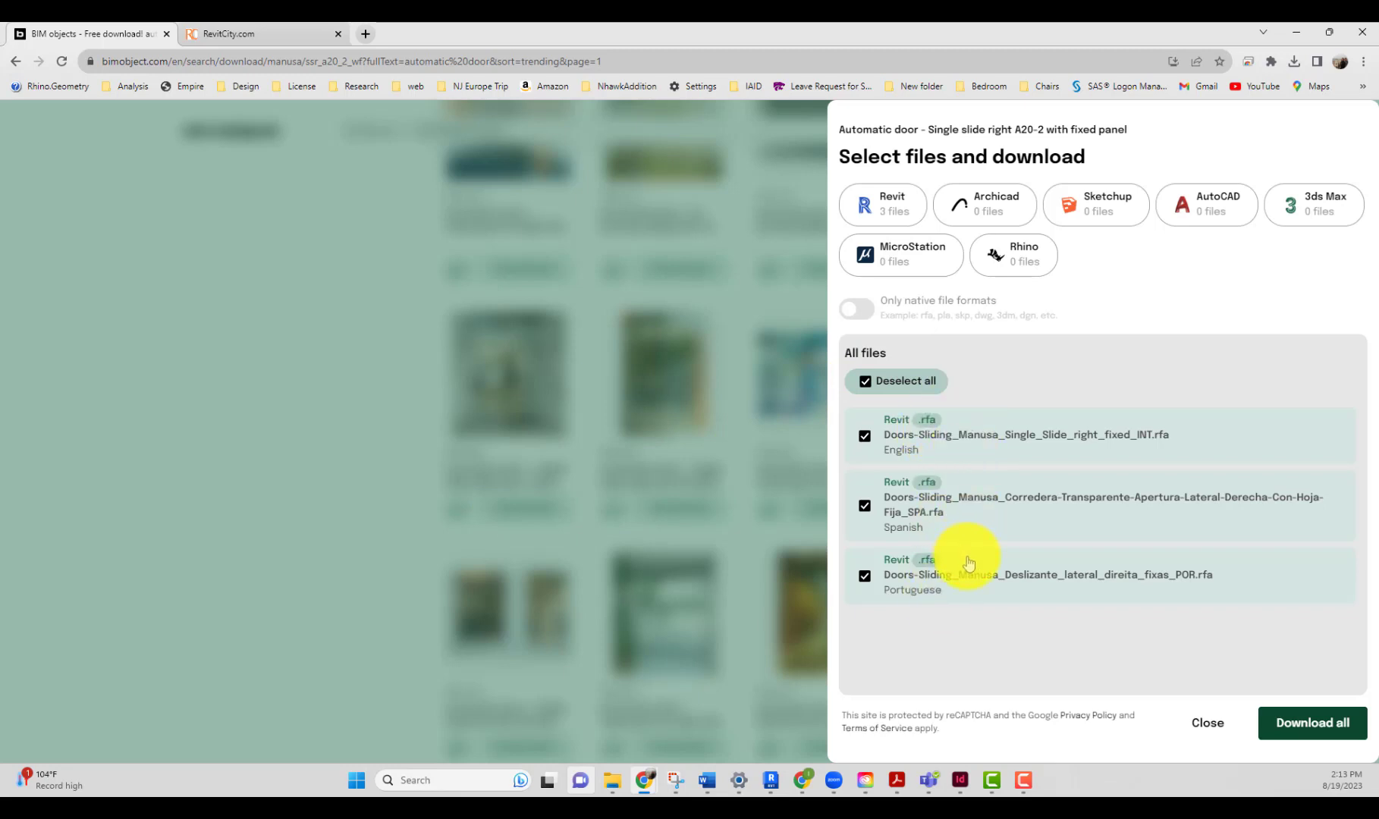
click(868, 576)
click(879, 518)
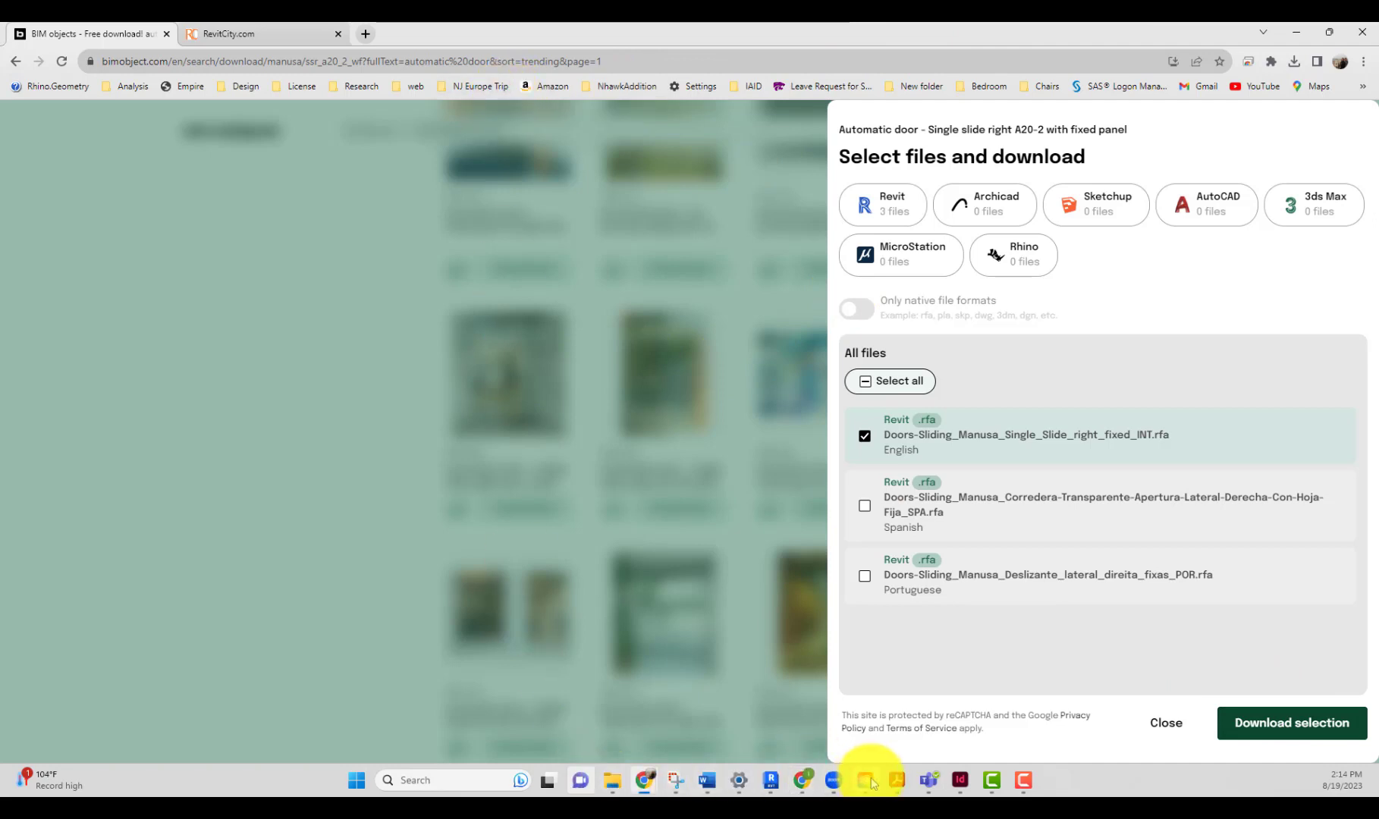
Step: Switch back to the Revit project window
mouse_move(782, 787)
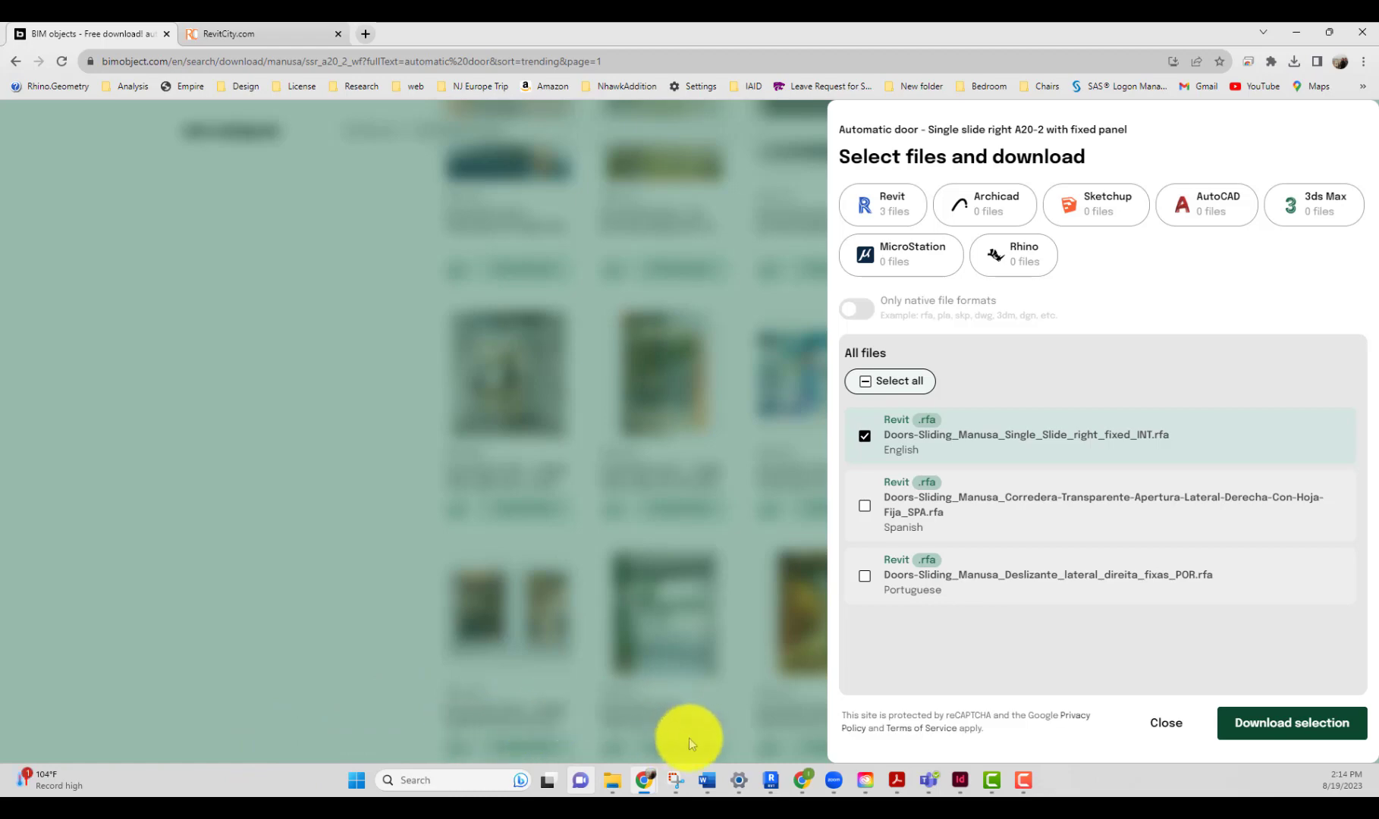
click(772, 778)
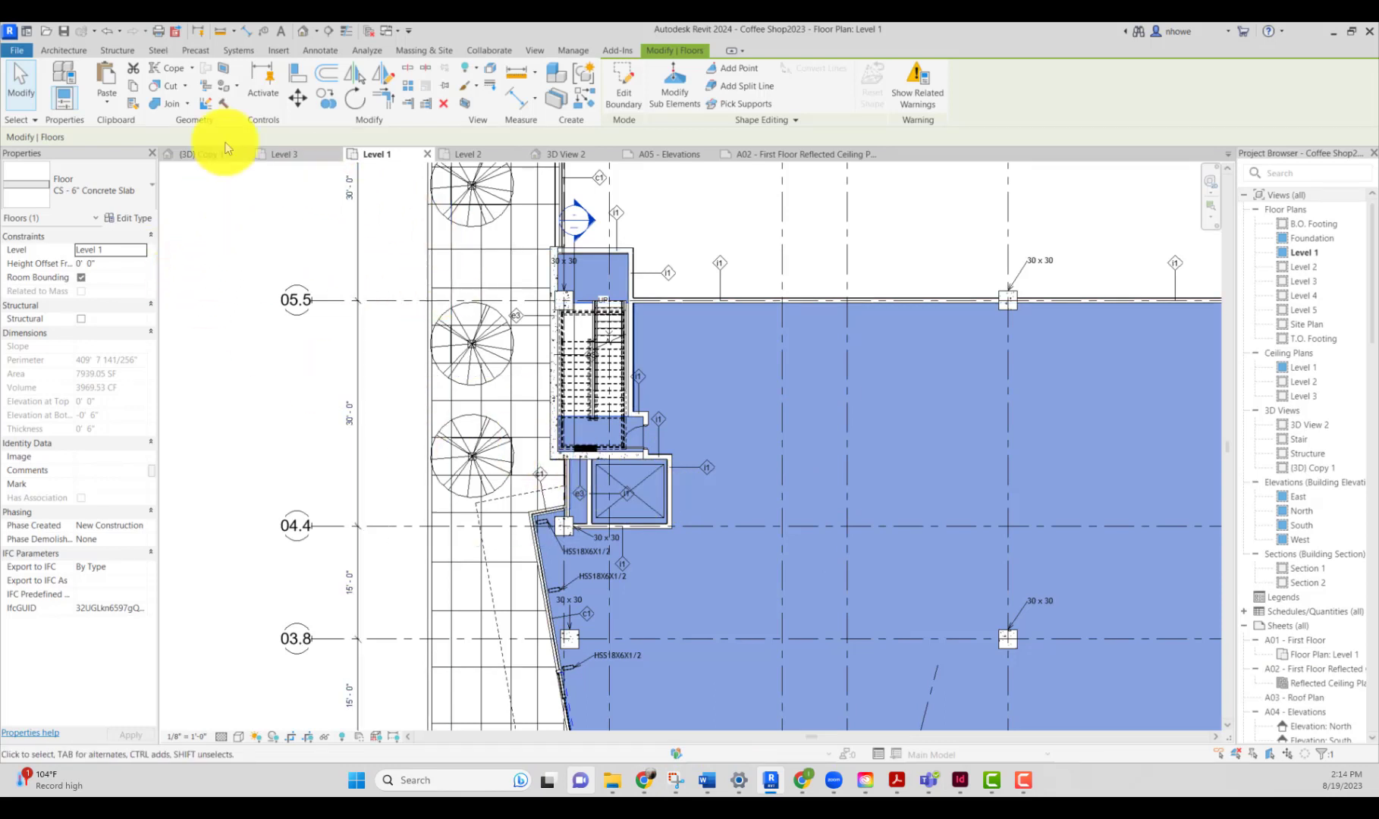
click(71, 50)
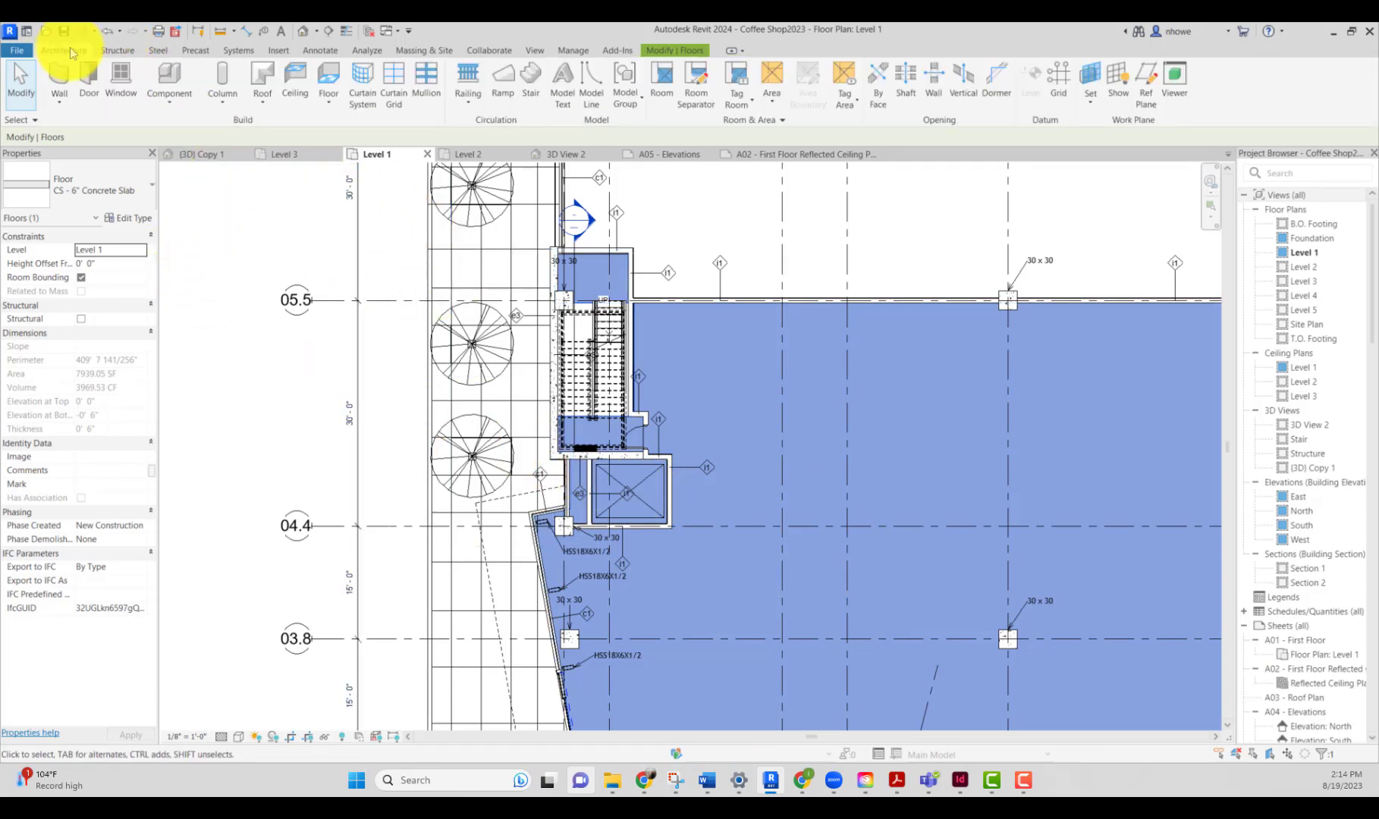
click(180, 95)
click(190, 126)
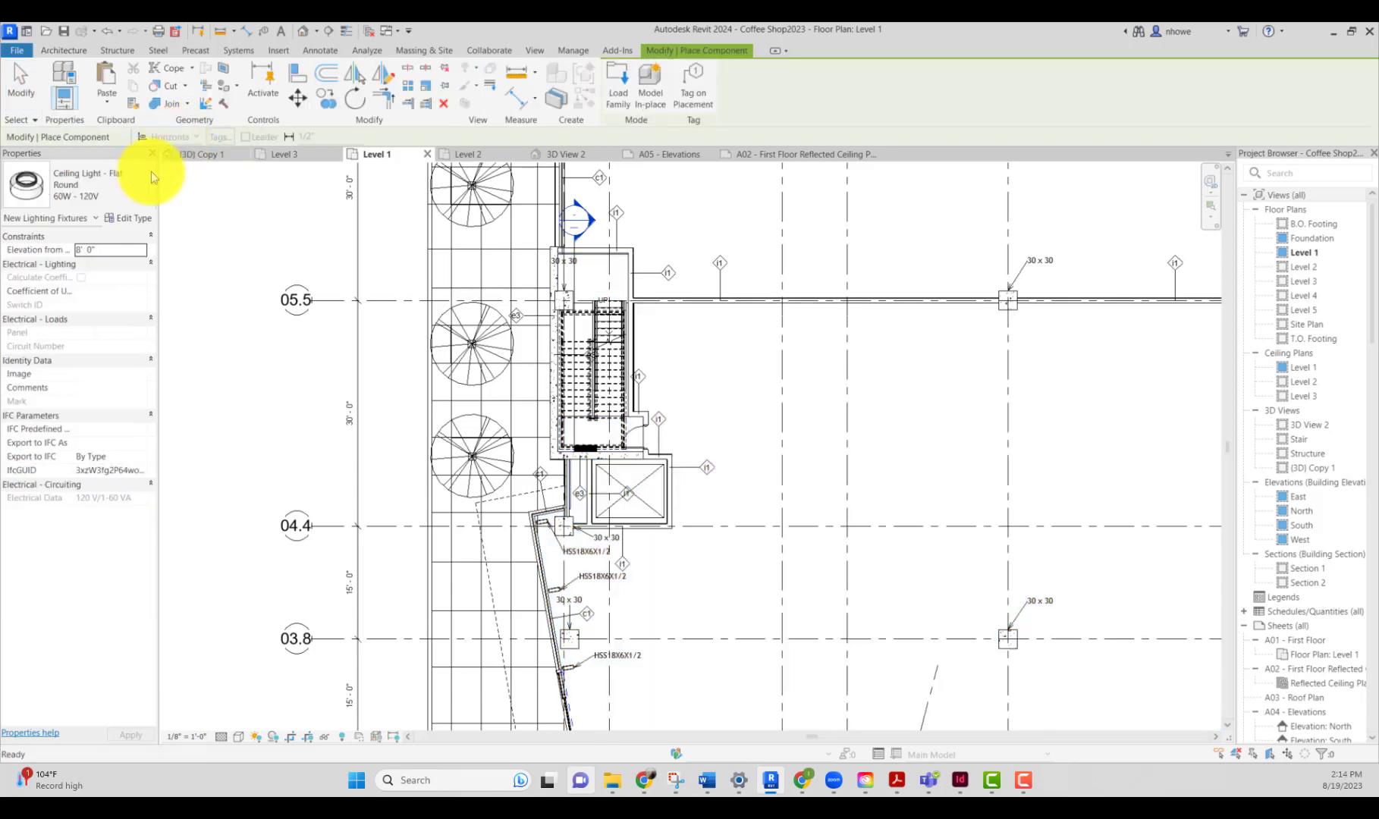
click(144, 185)
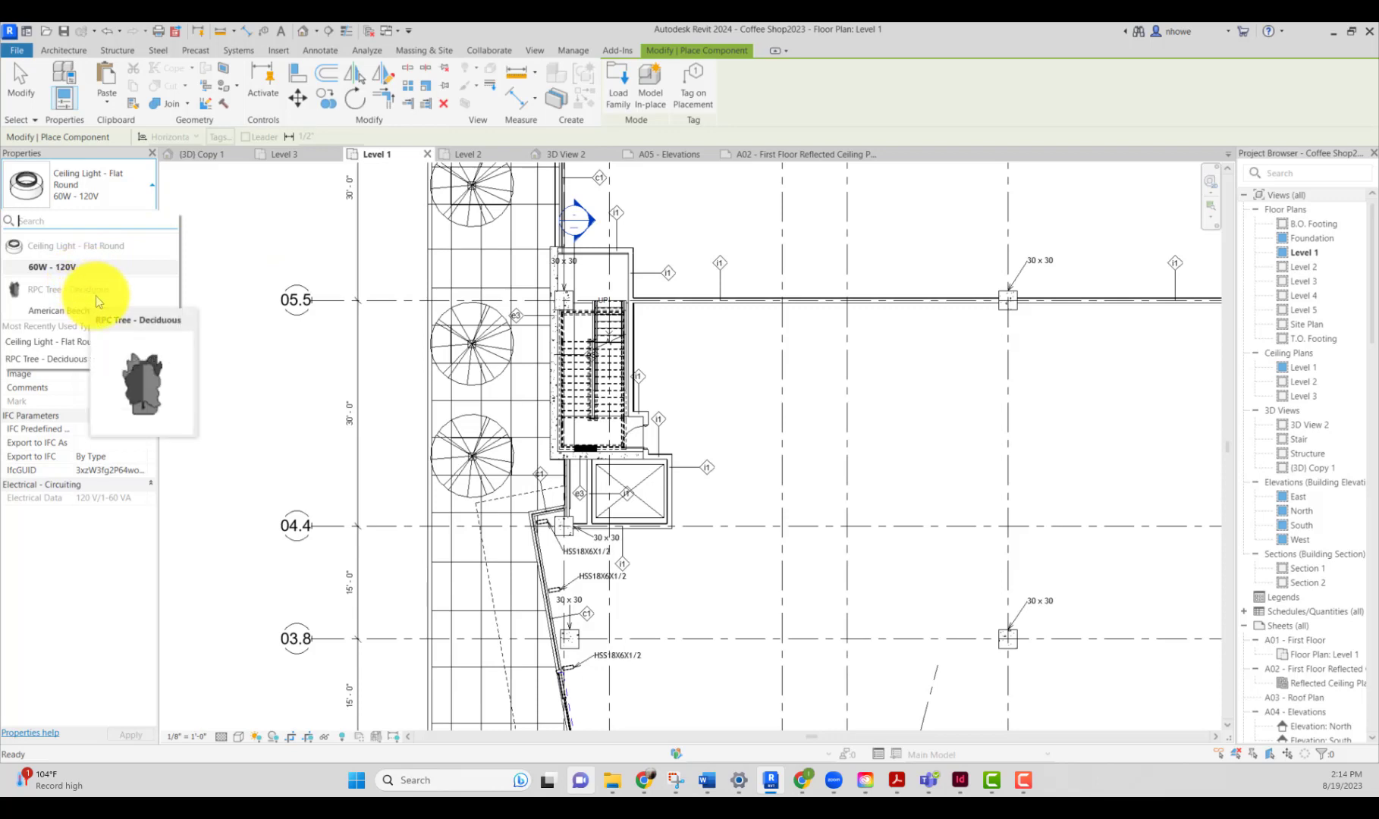
key(Escape)
key(Escape)
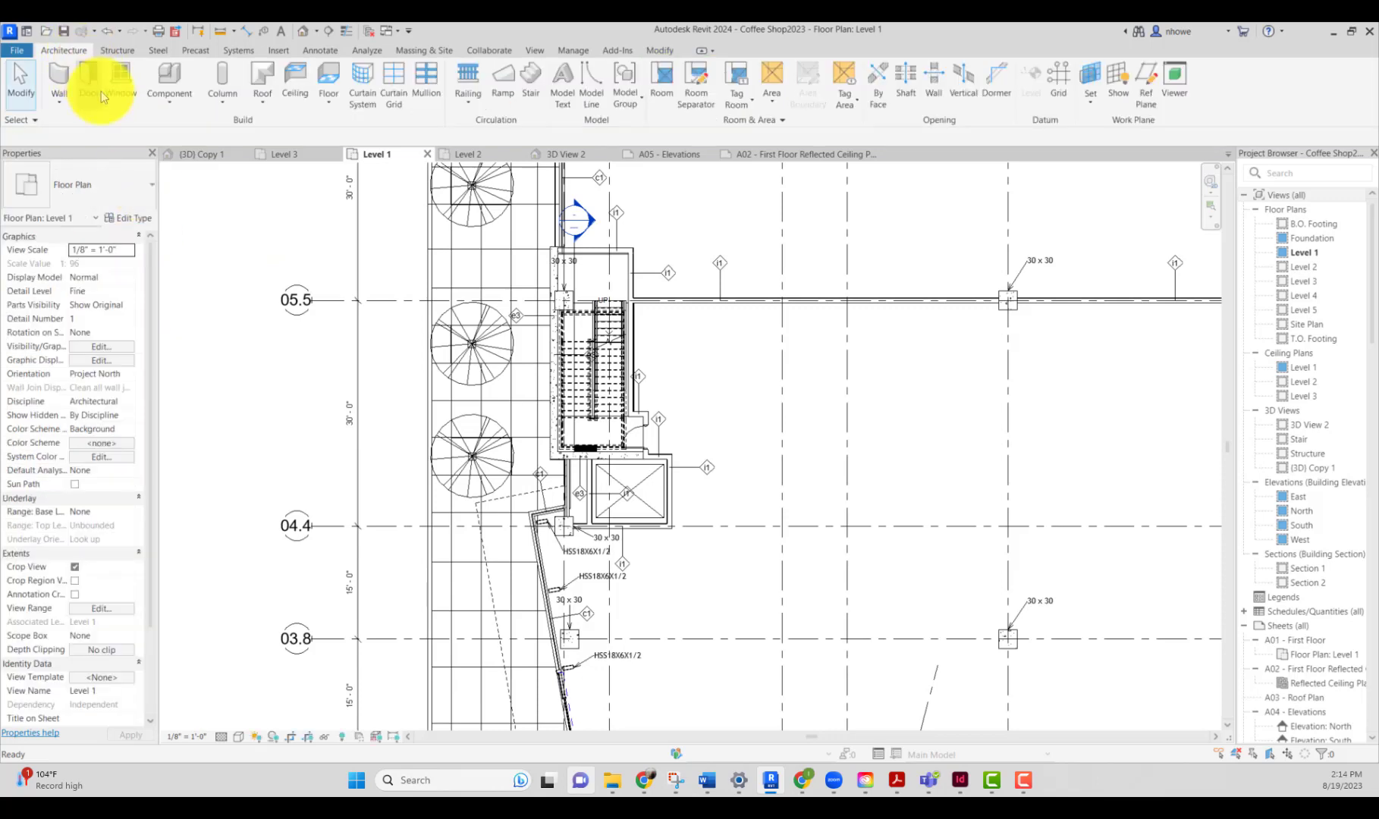
click(103, 98)
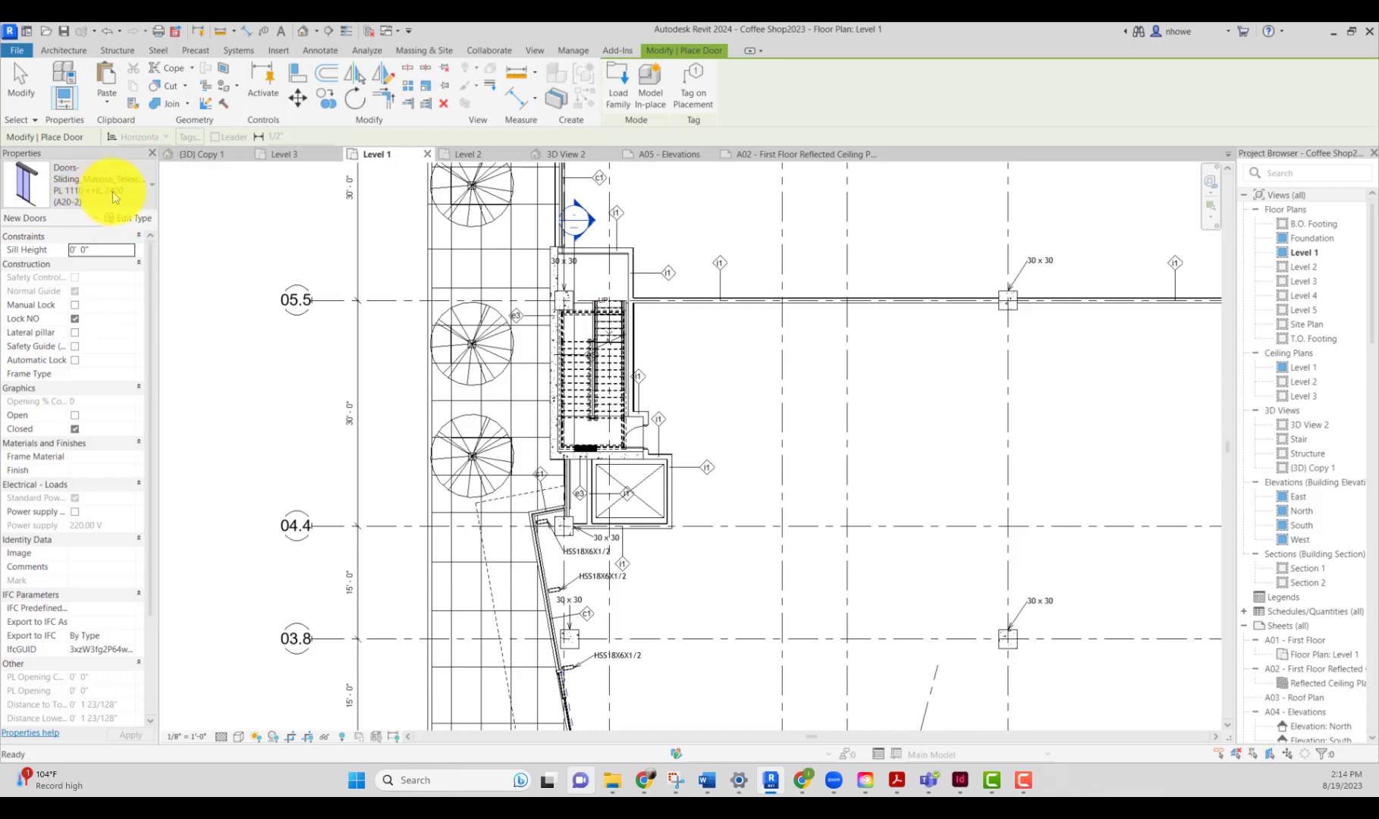
click(118, 192)
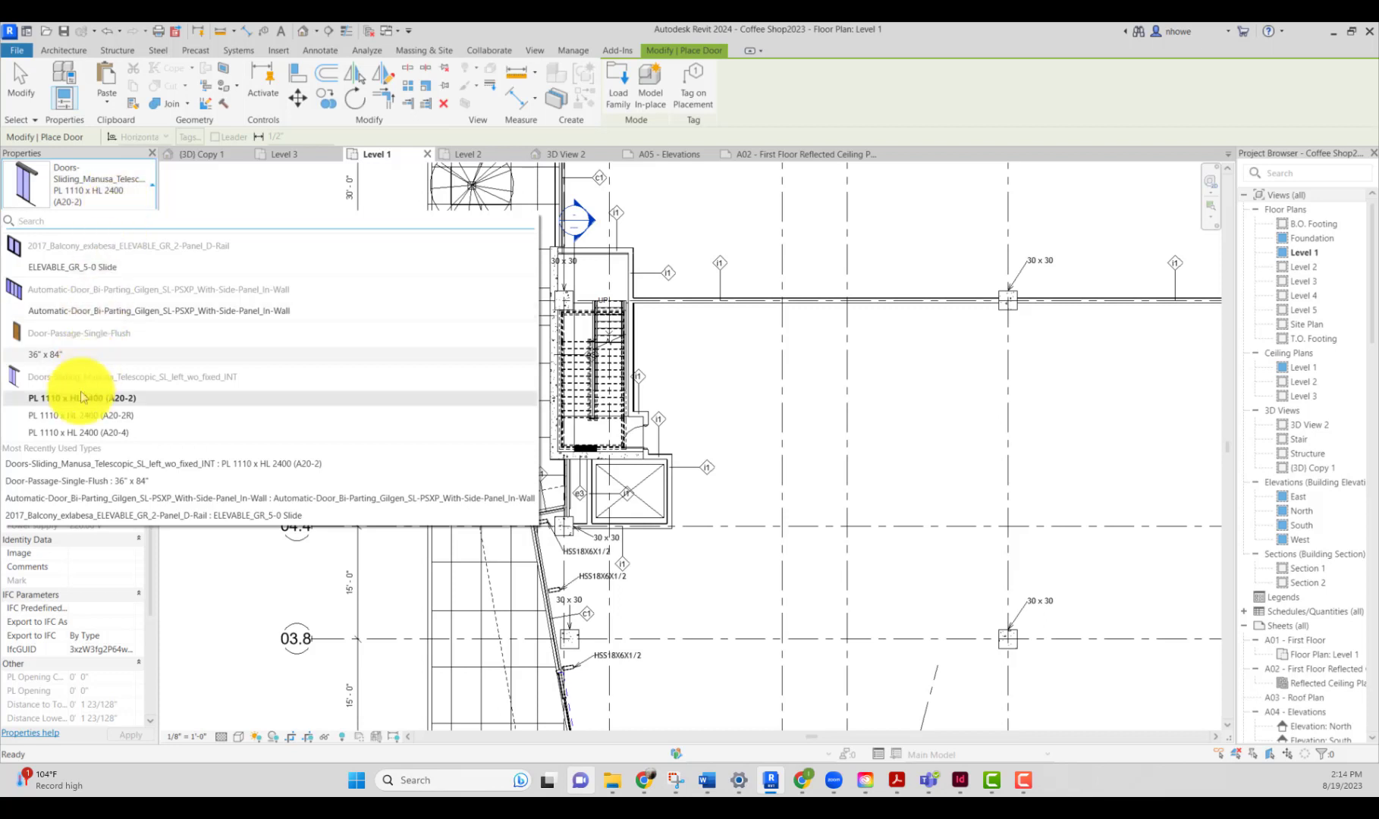
mouse_move(120, 383)
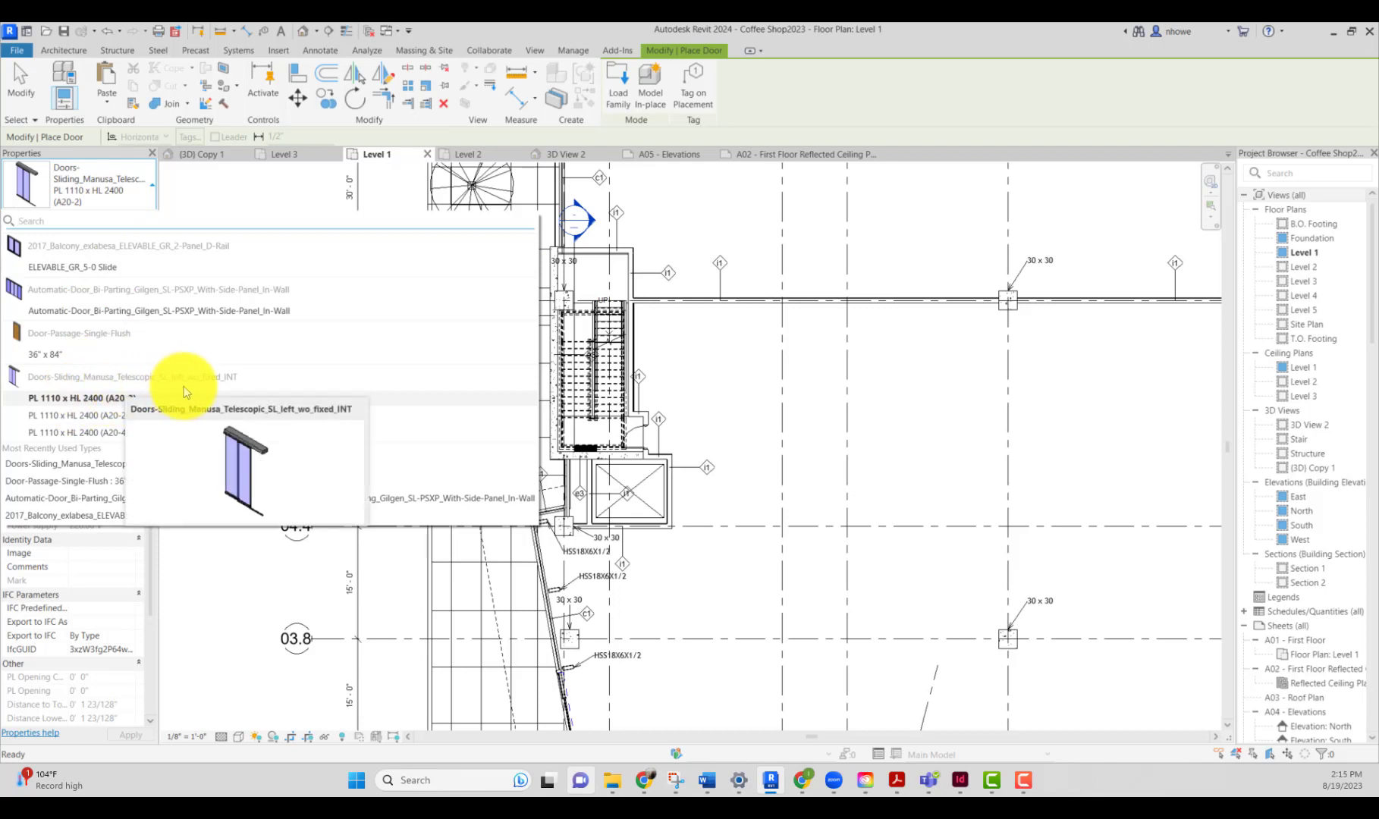
mouse_move(87, 403)
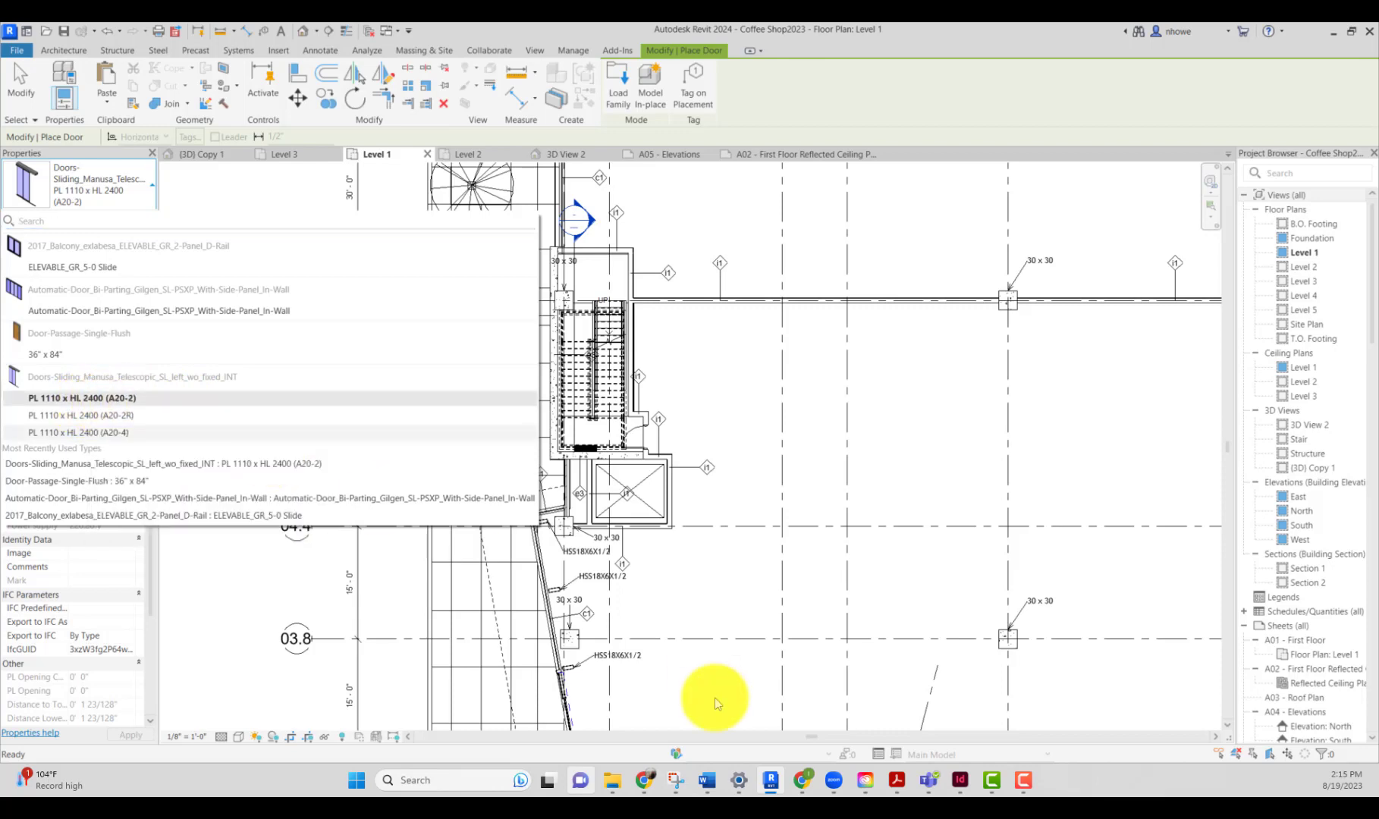
mouse_move(801, 778)
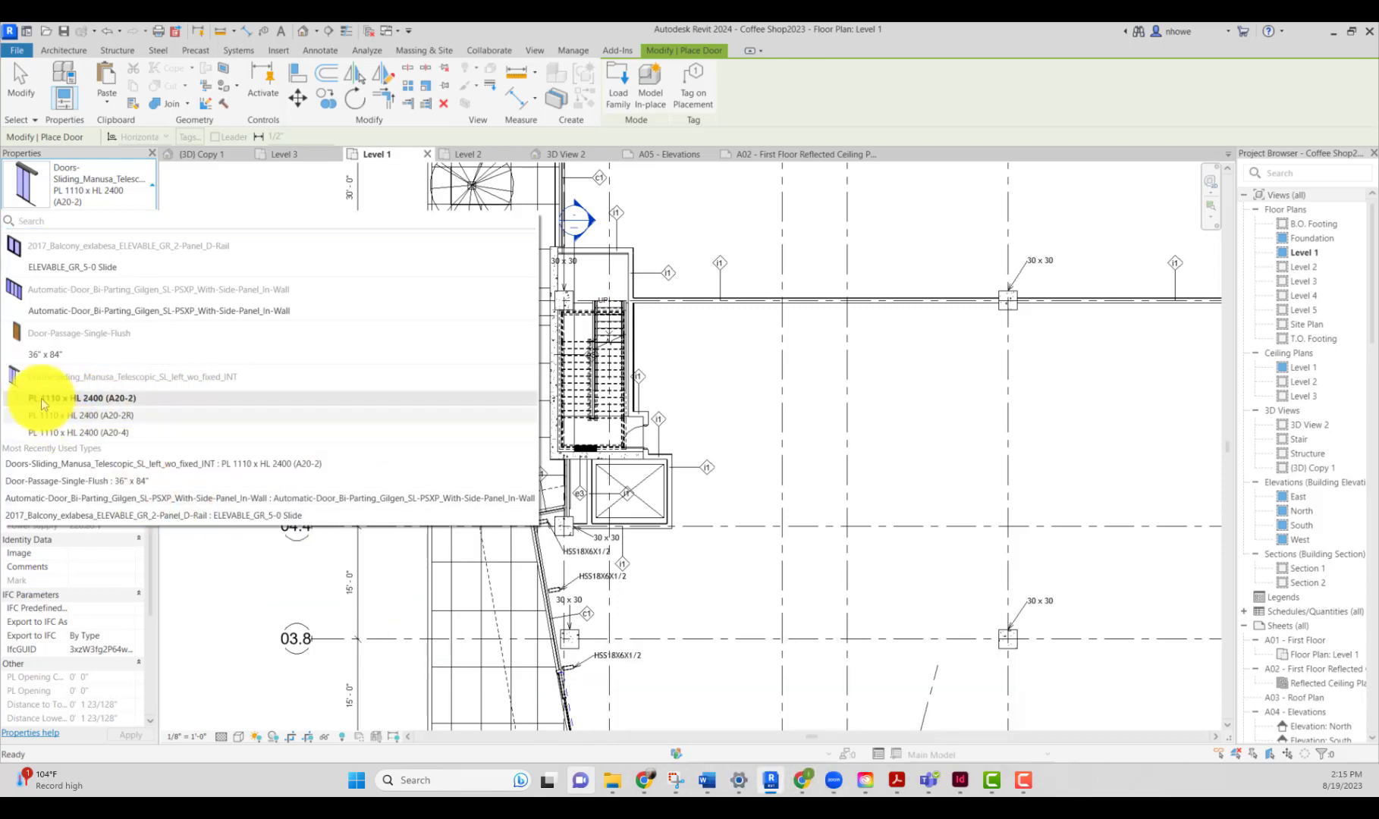
click(674, 487)
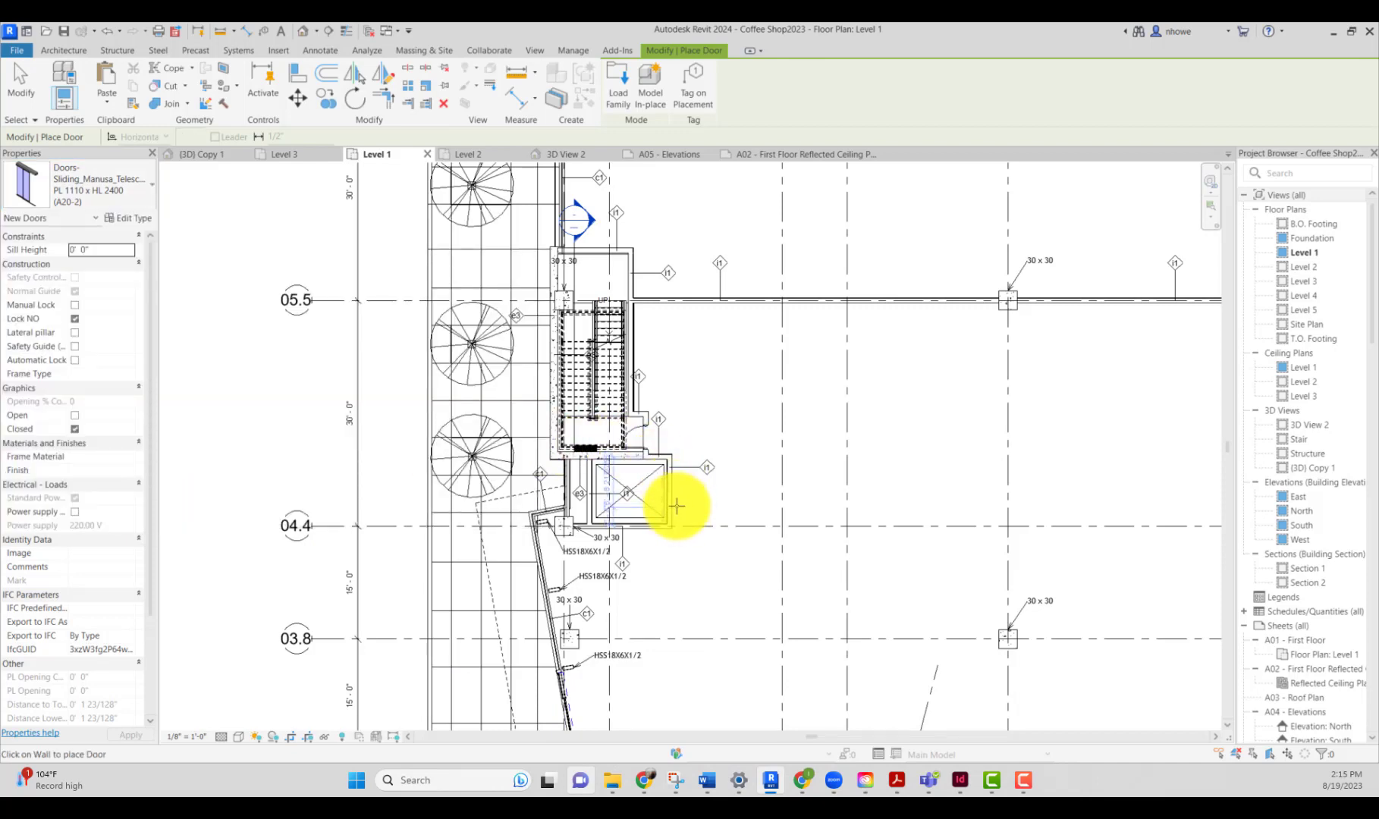
scroll(696, 502, up, 2)
scroll(695, 504, down, 4)
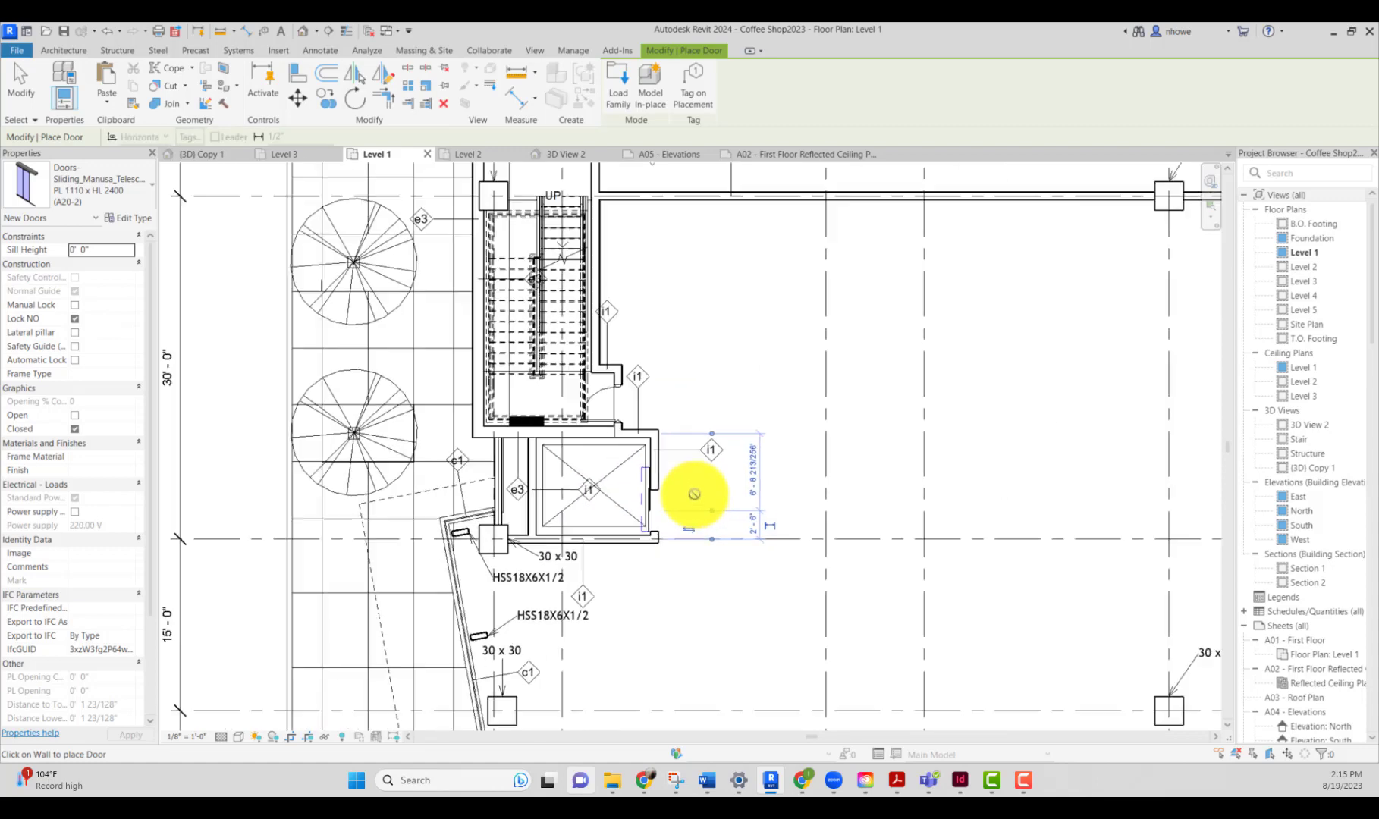
scroll(699, 538, up, 3)
scroll(700, 540, up, 1)
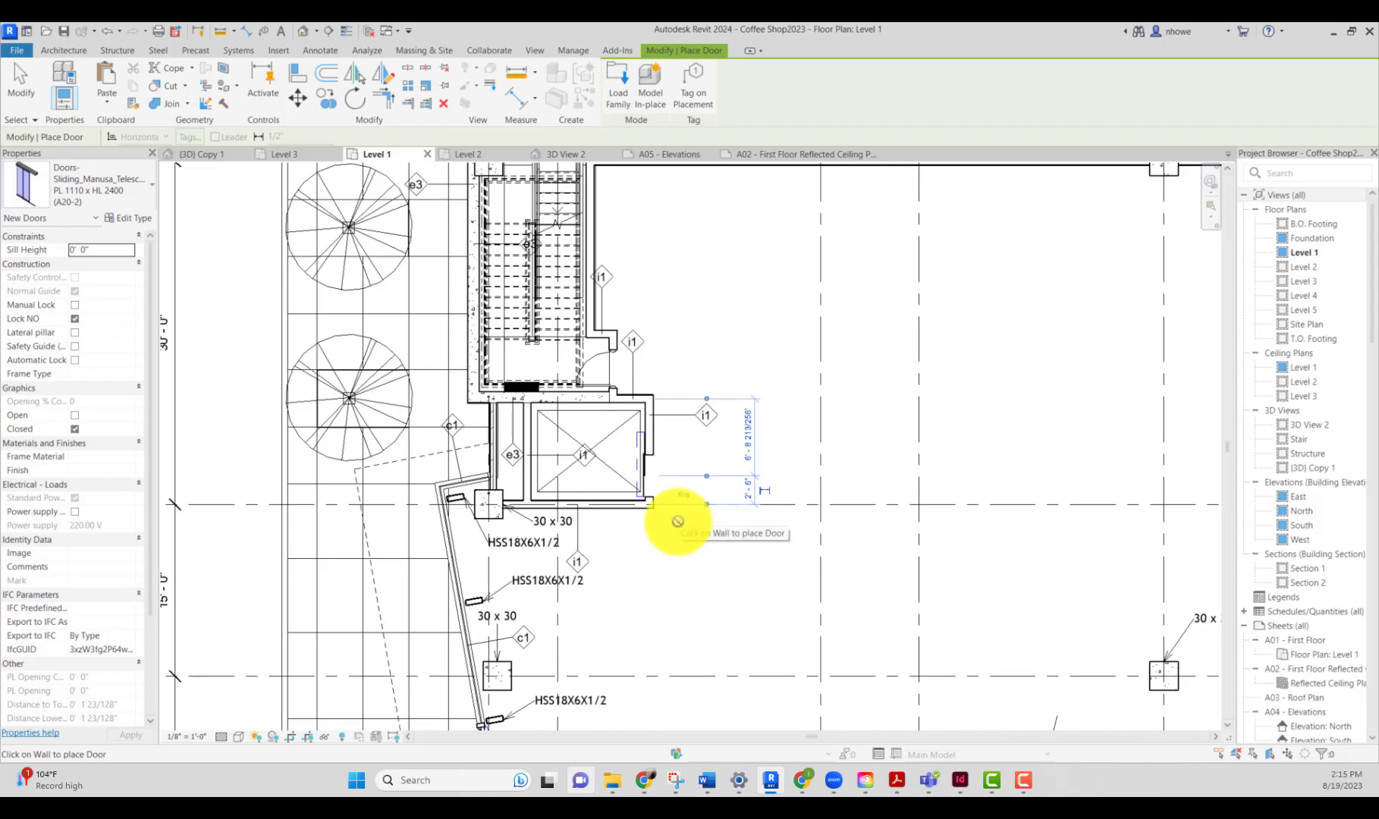
scroll(686, 548, down, 4)
scroll(711, 621, down, 3)
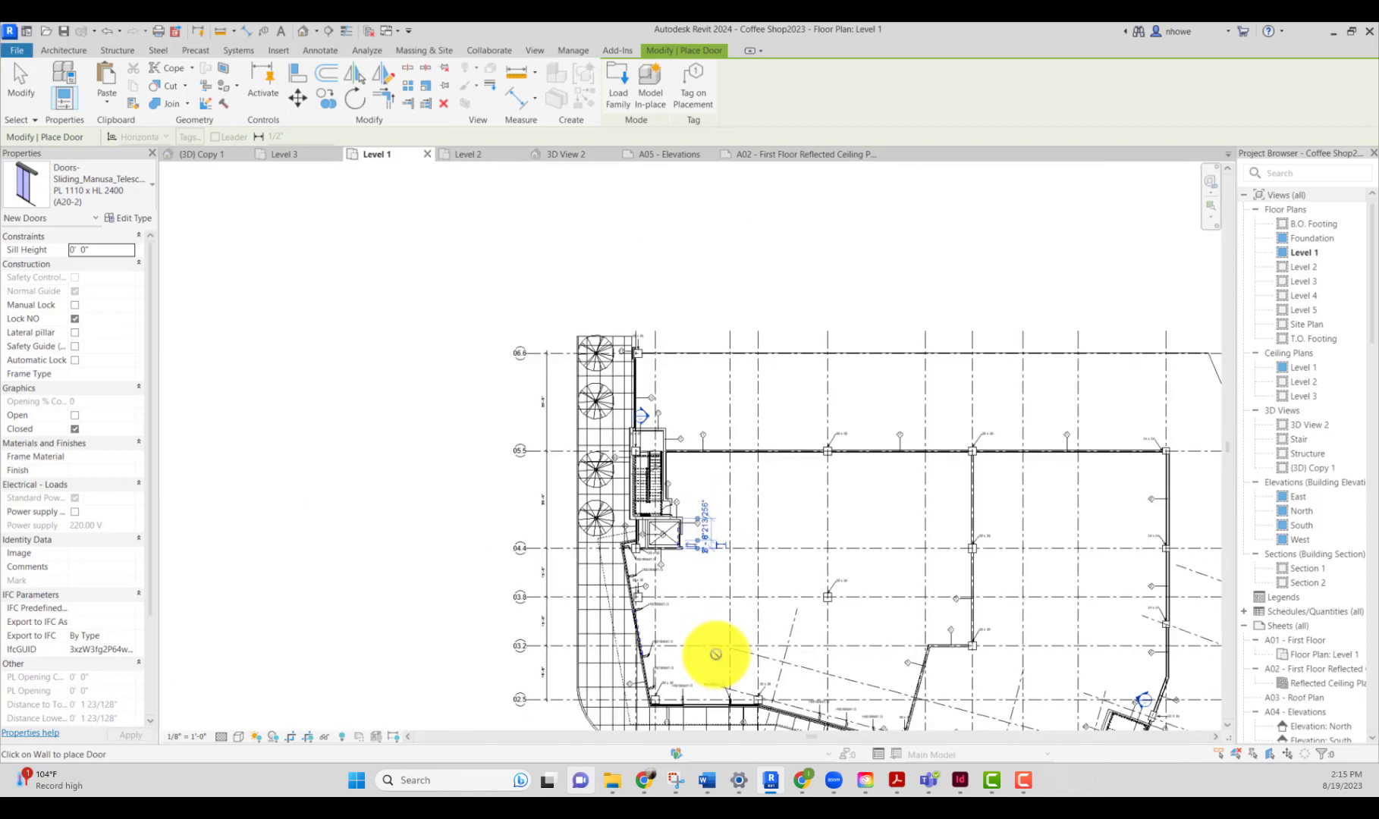
key(Escape)
Step: Open the (3D) Copy 1 3D view of the project
scroll(740, 665, up, 5)
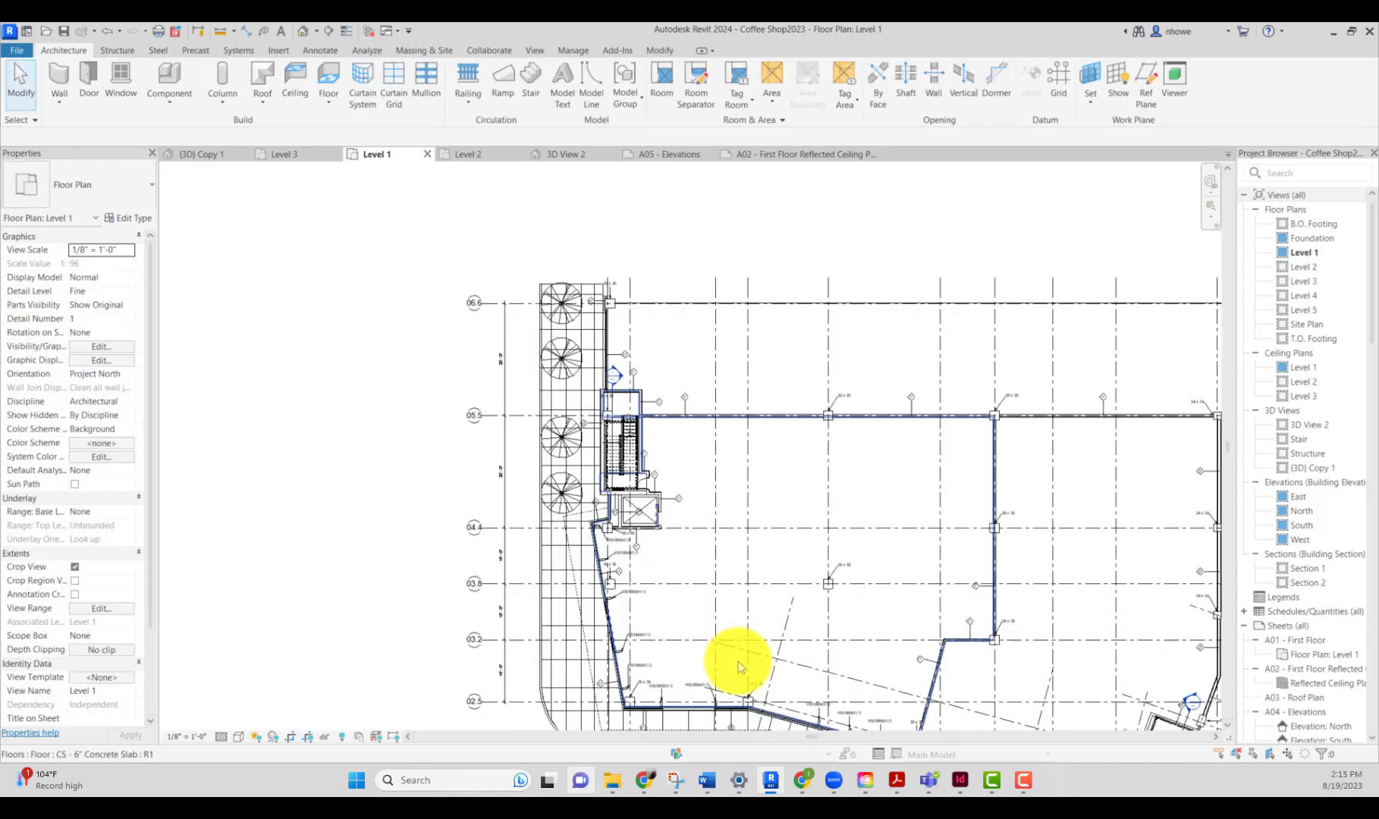
middle_drag(736, 656, 723, 388)
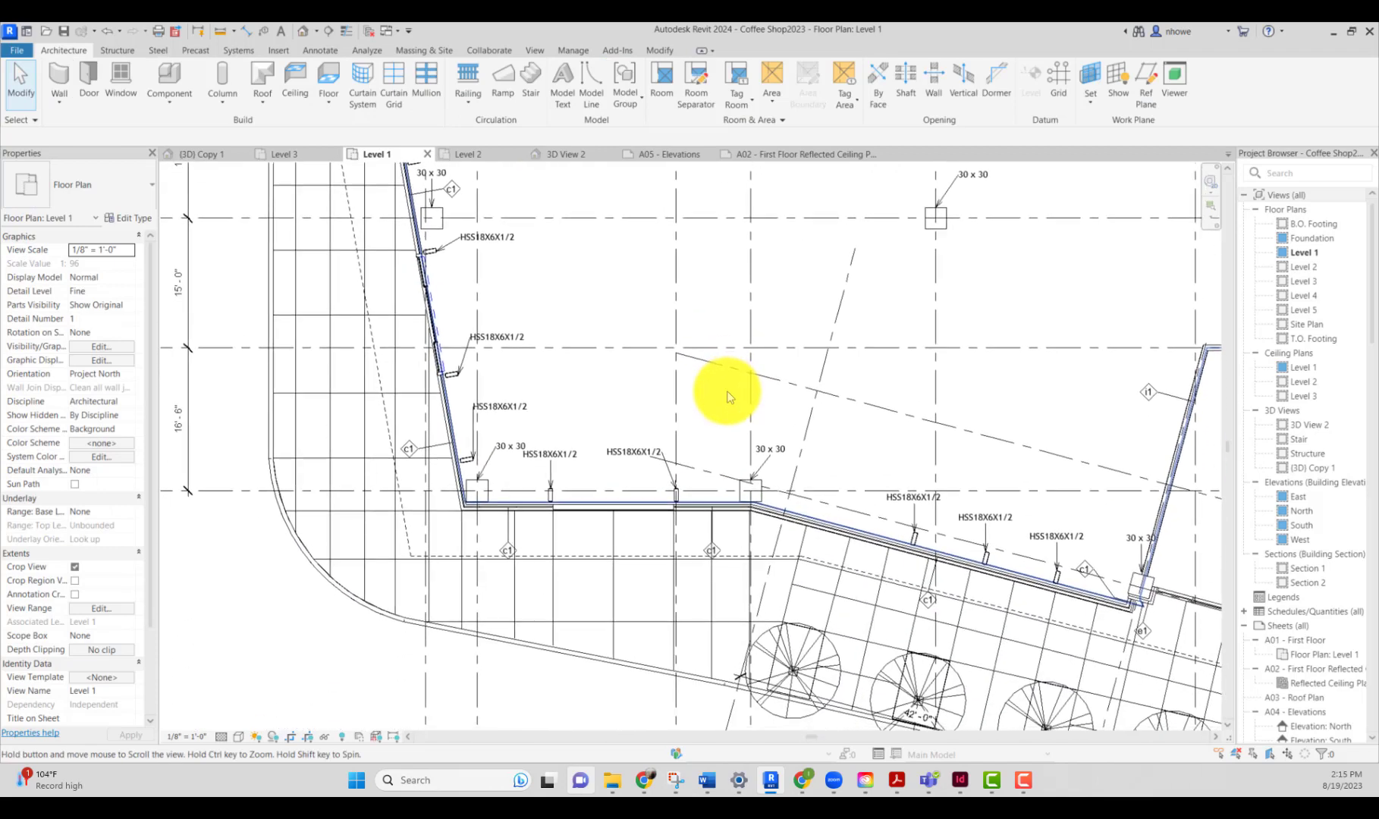
scroll(724, 391, up, 1)
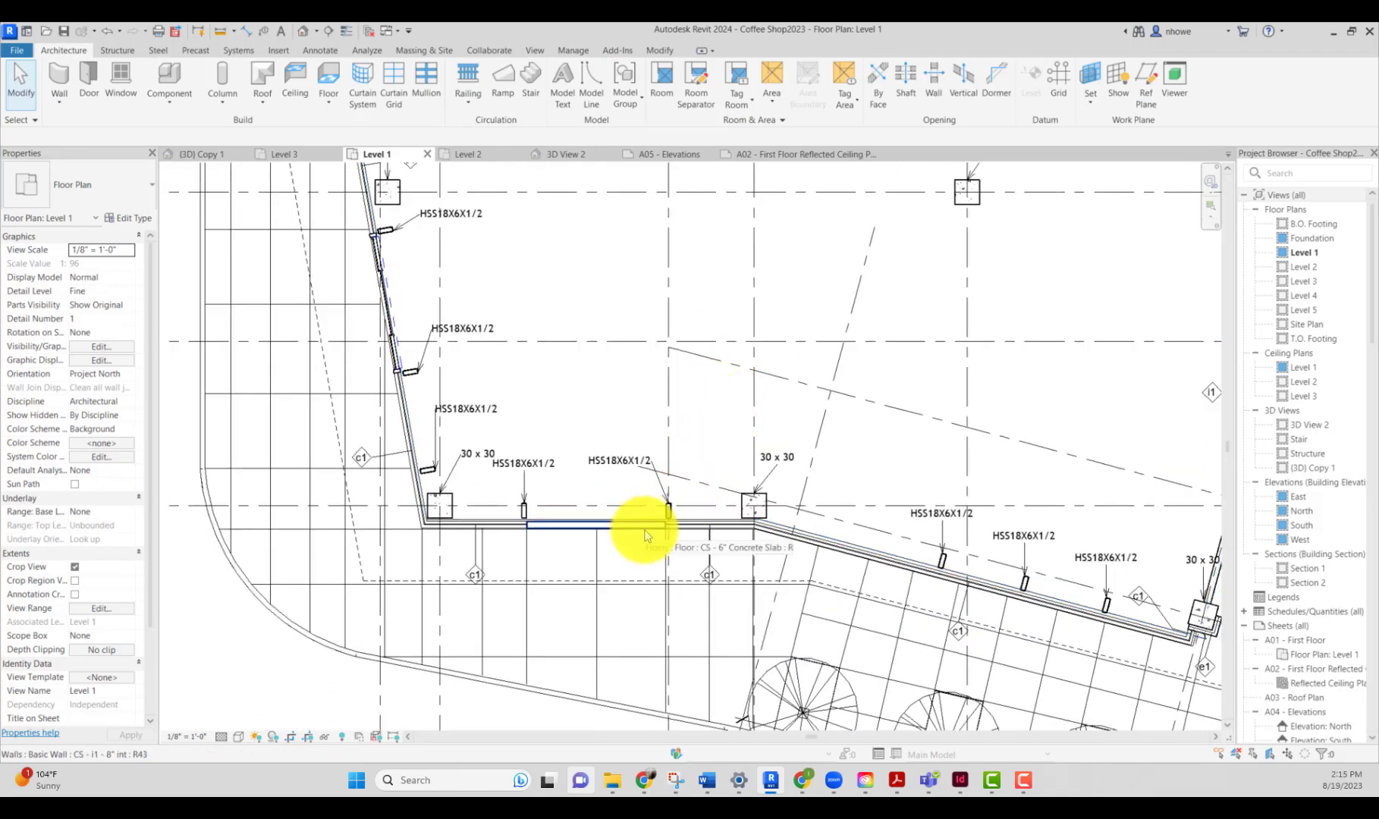
click(1313, 467)
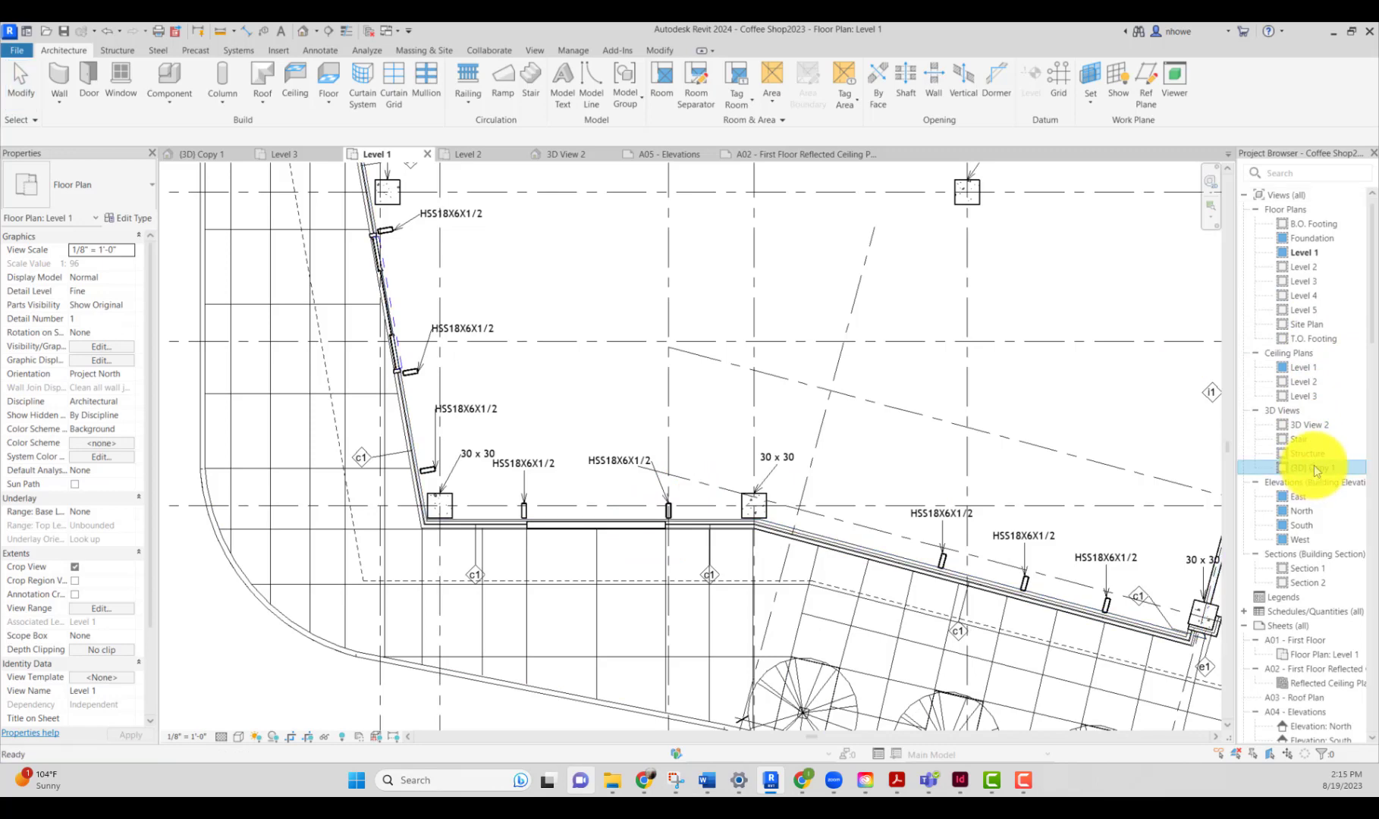
double_click(1304, 466)
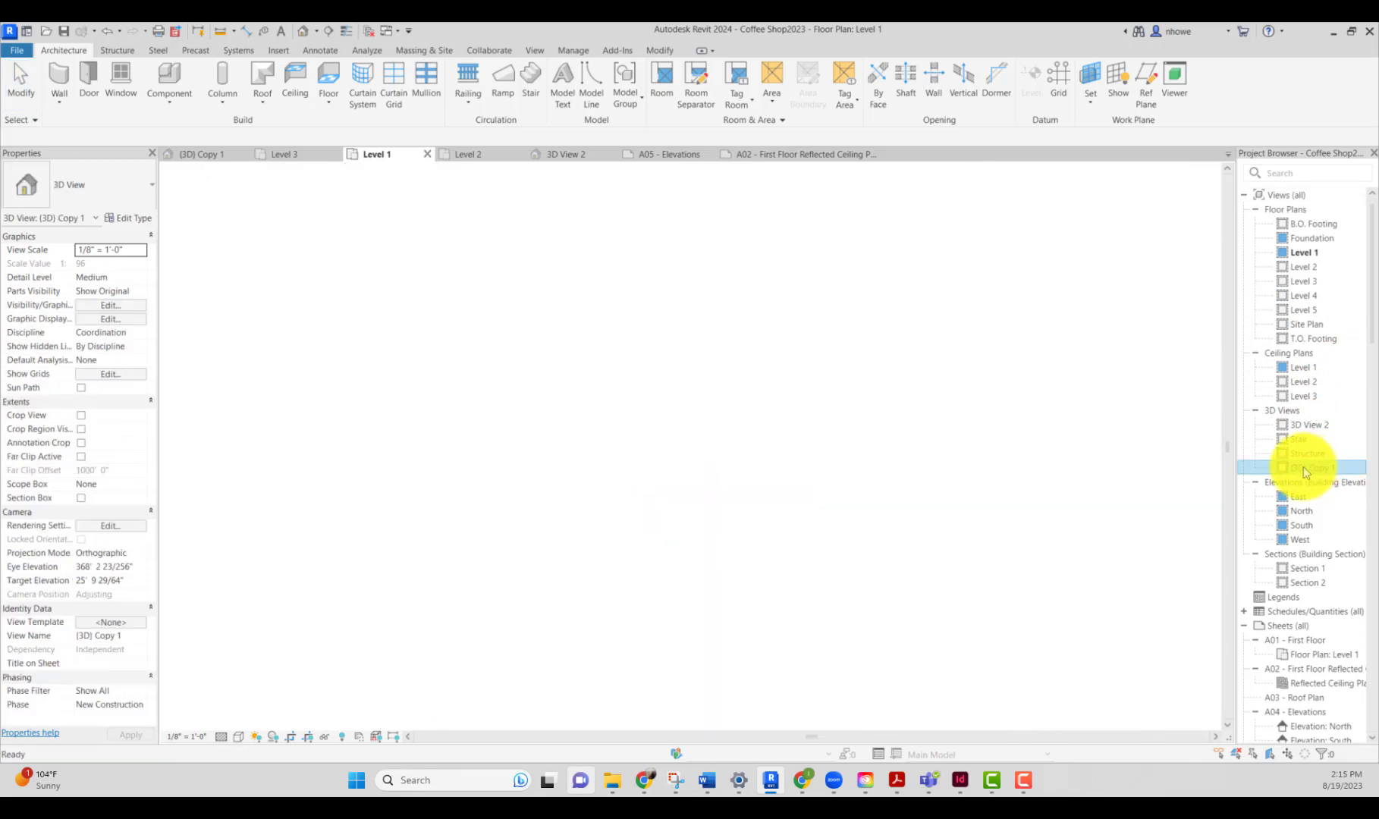
Step: Select the existing Automatic-Door_Bi-Parting_Gilgen door in the ground-floor curtain wall and zoom in on it
scroll(770, 608, up, 4)
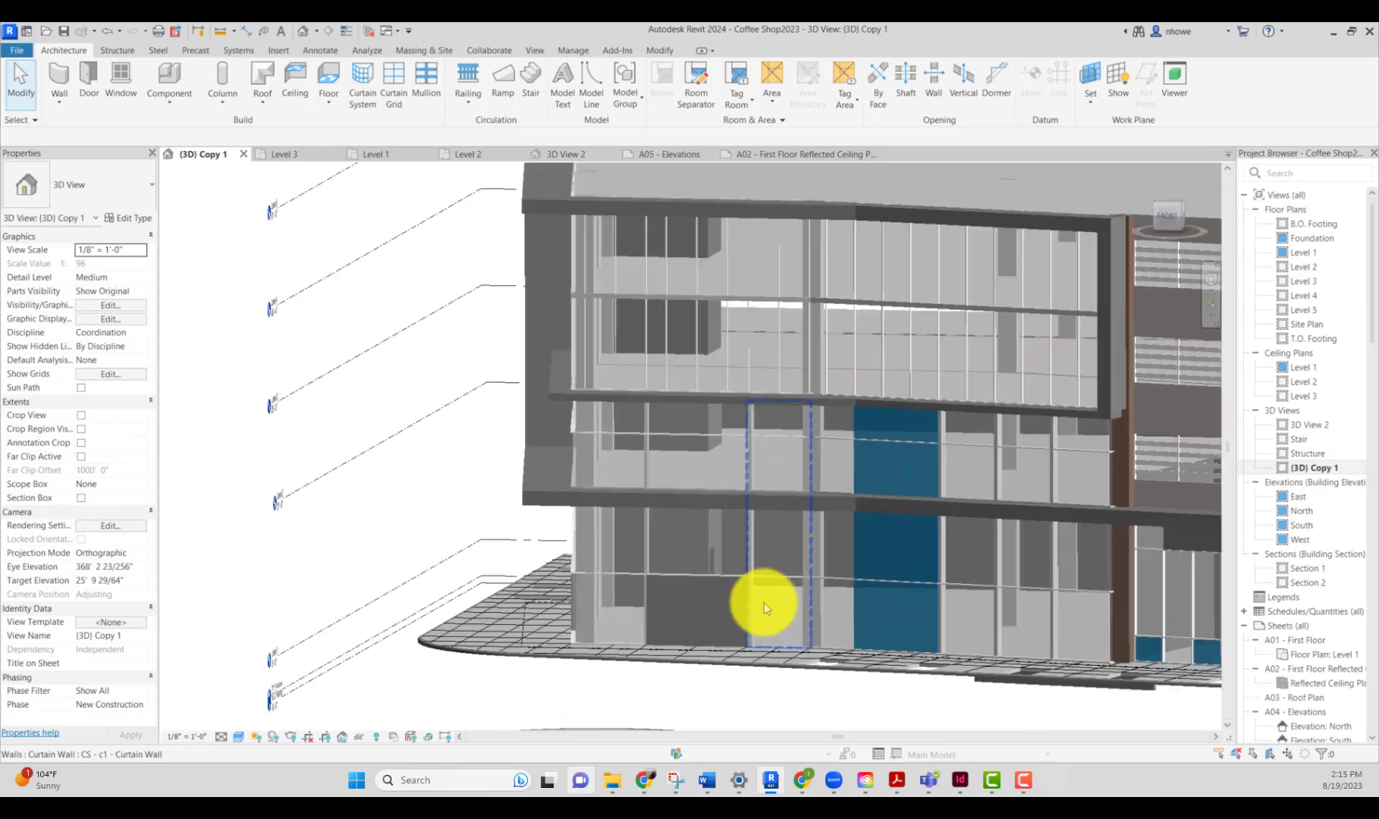
scroll(776, 570, down, 2)
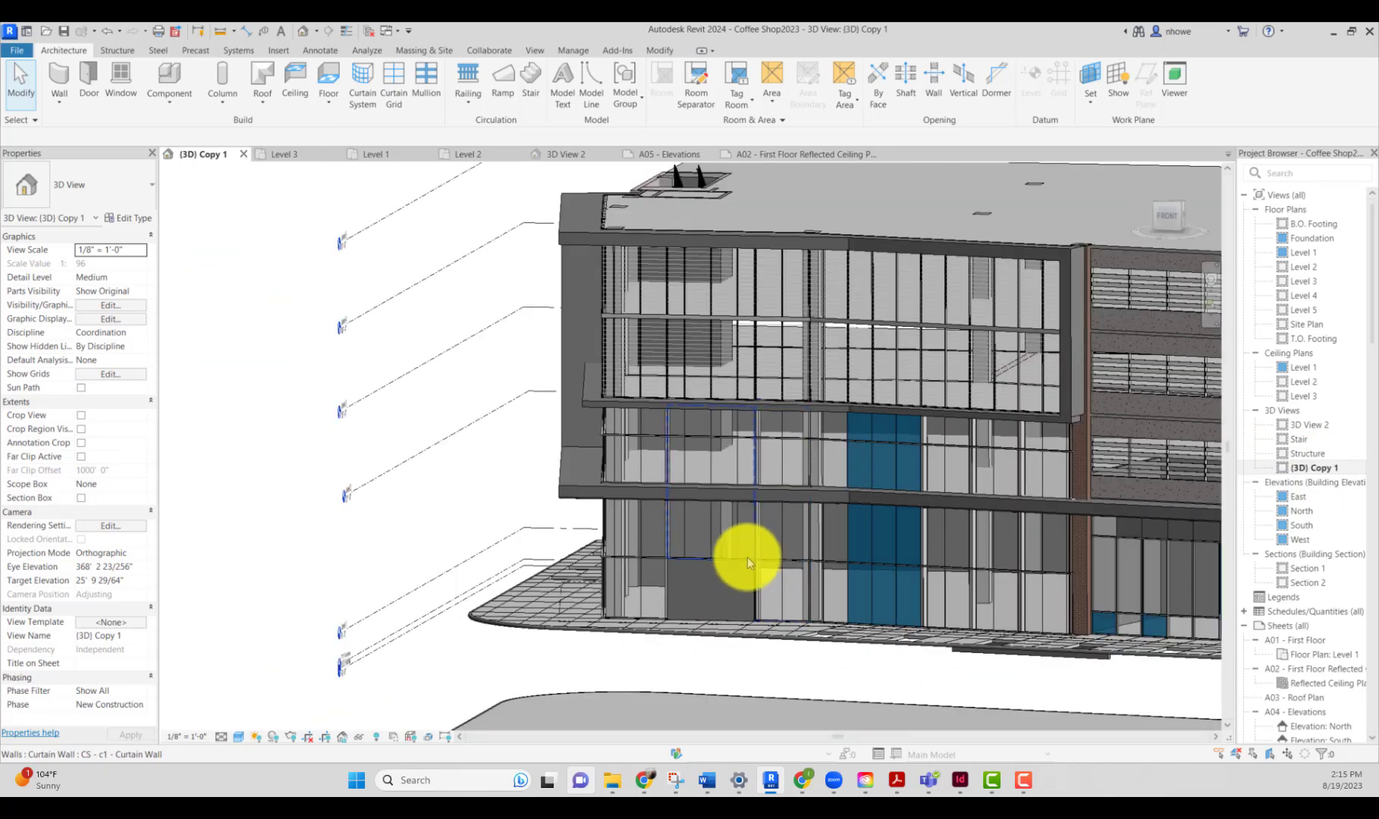
shift+middle_drag(703, 569, 662, 597)
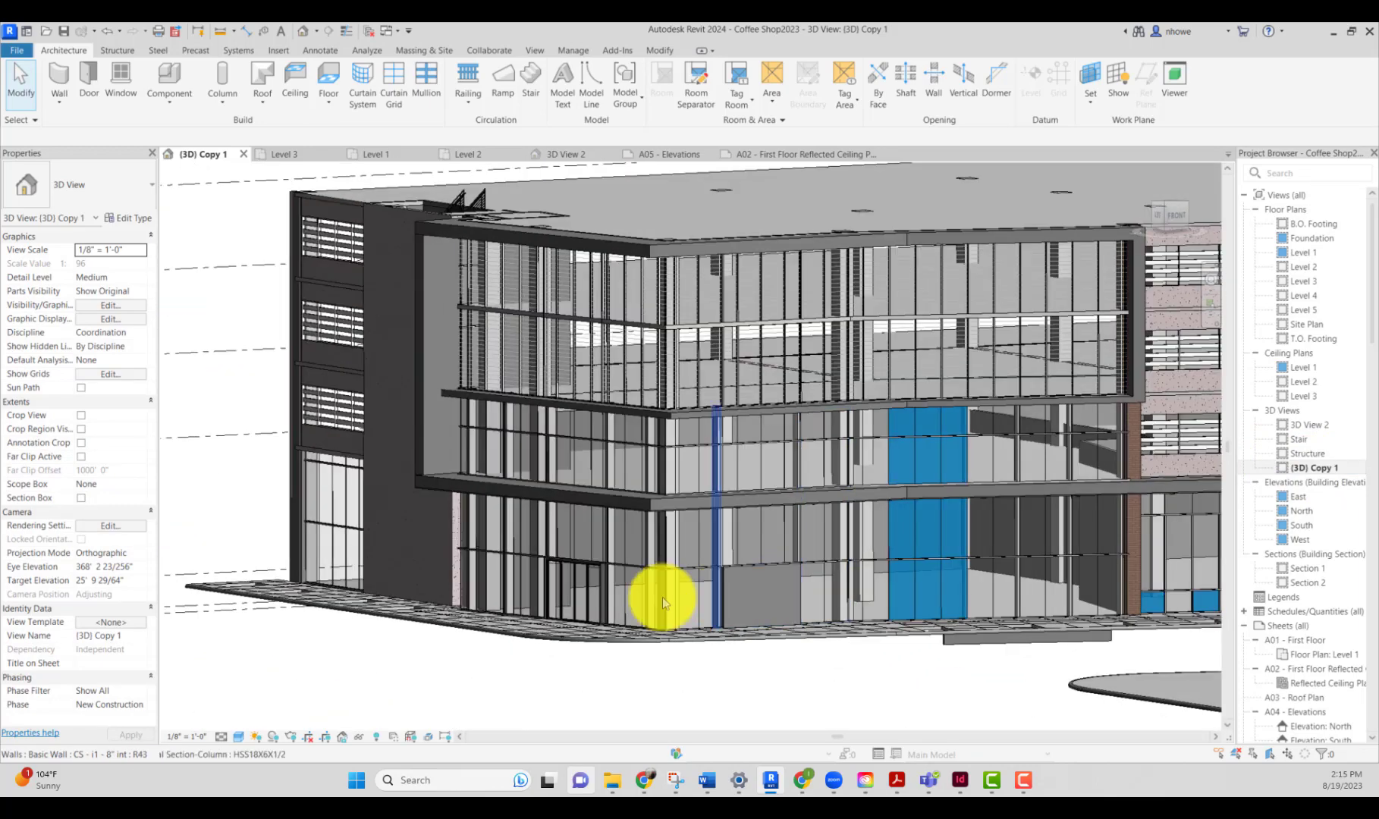
click(590, 583)
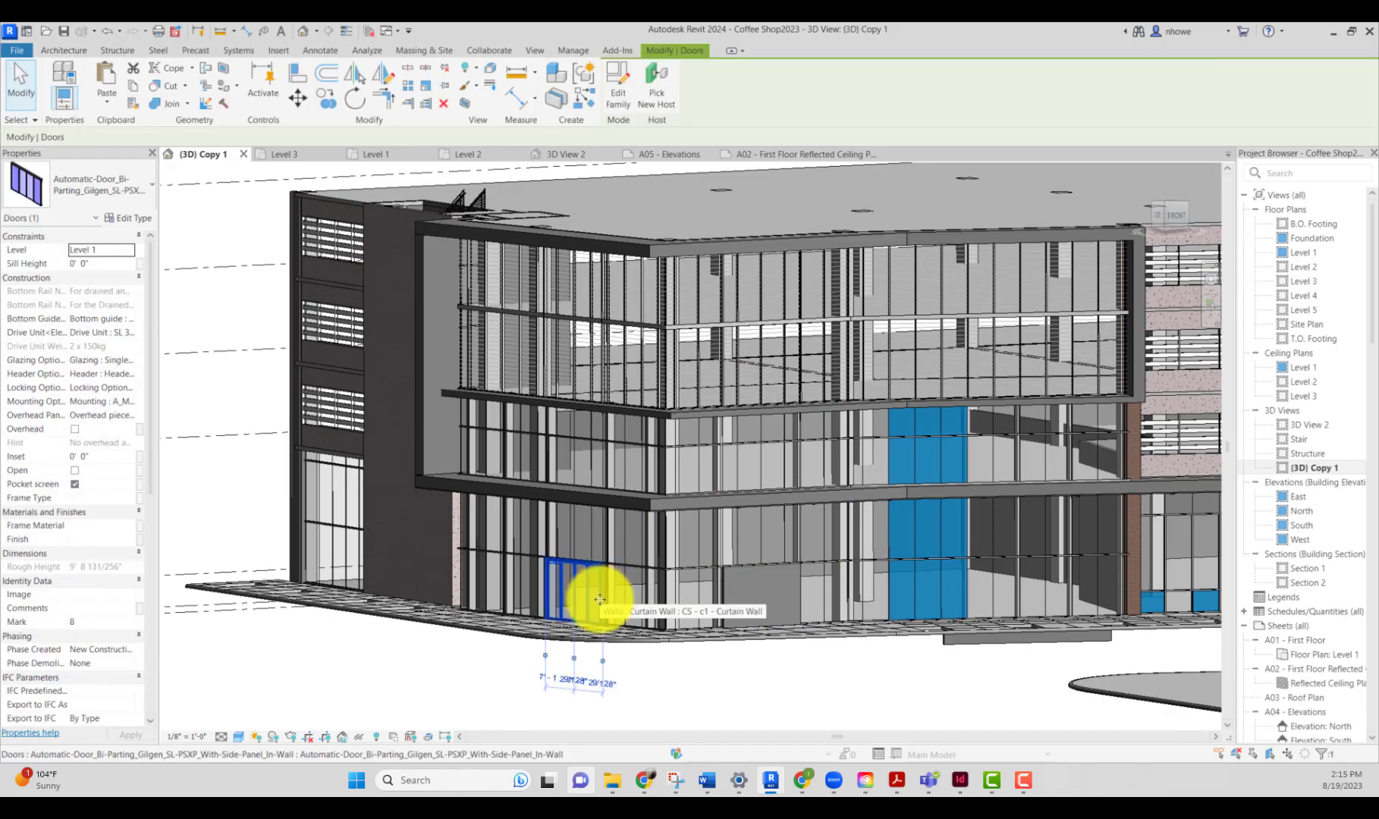
scroll(592, 585, up, 4)
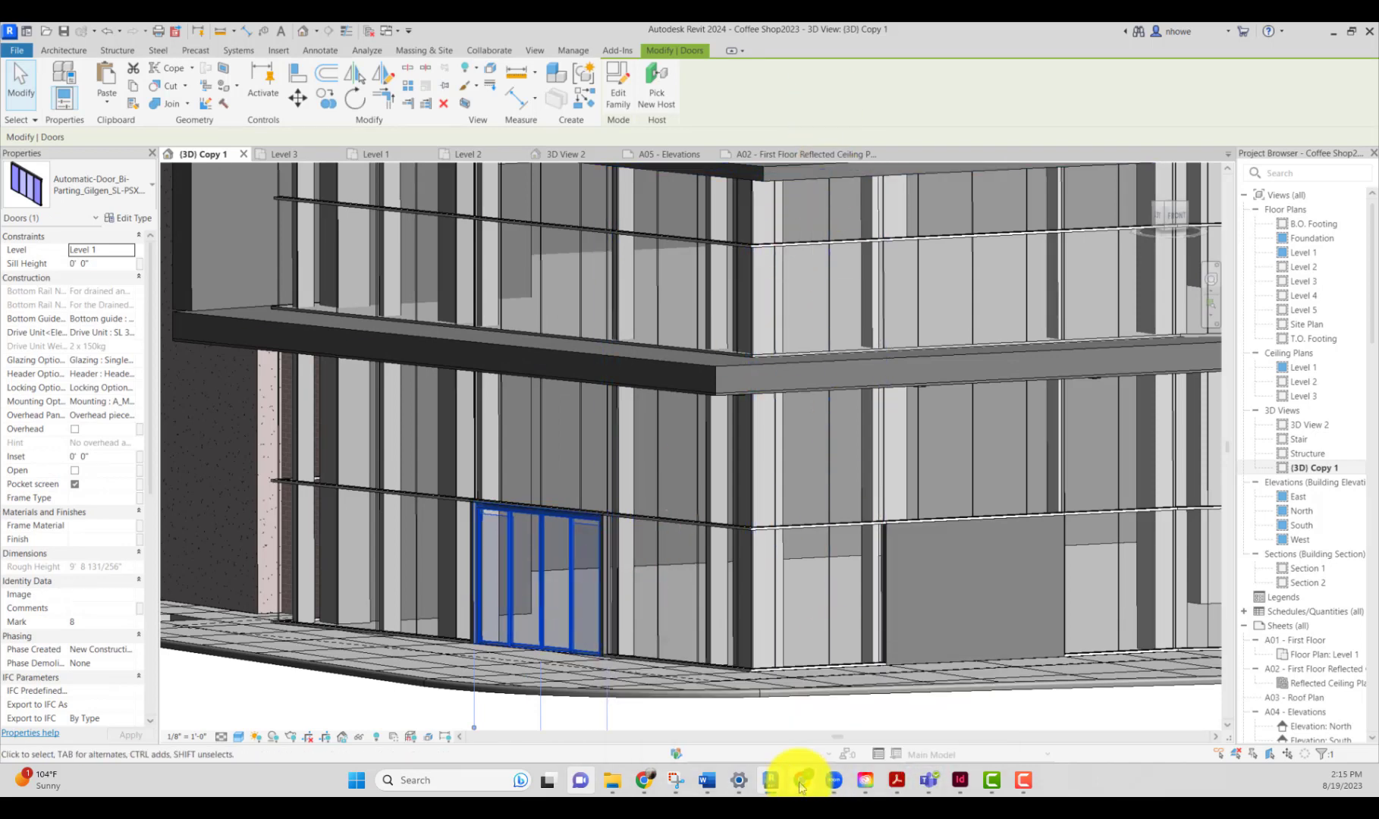
Step: Switch to the browser, close the BIMobject download panel and scroll back up the automatic door results
mouse_move(801, 786)
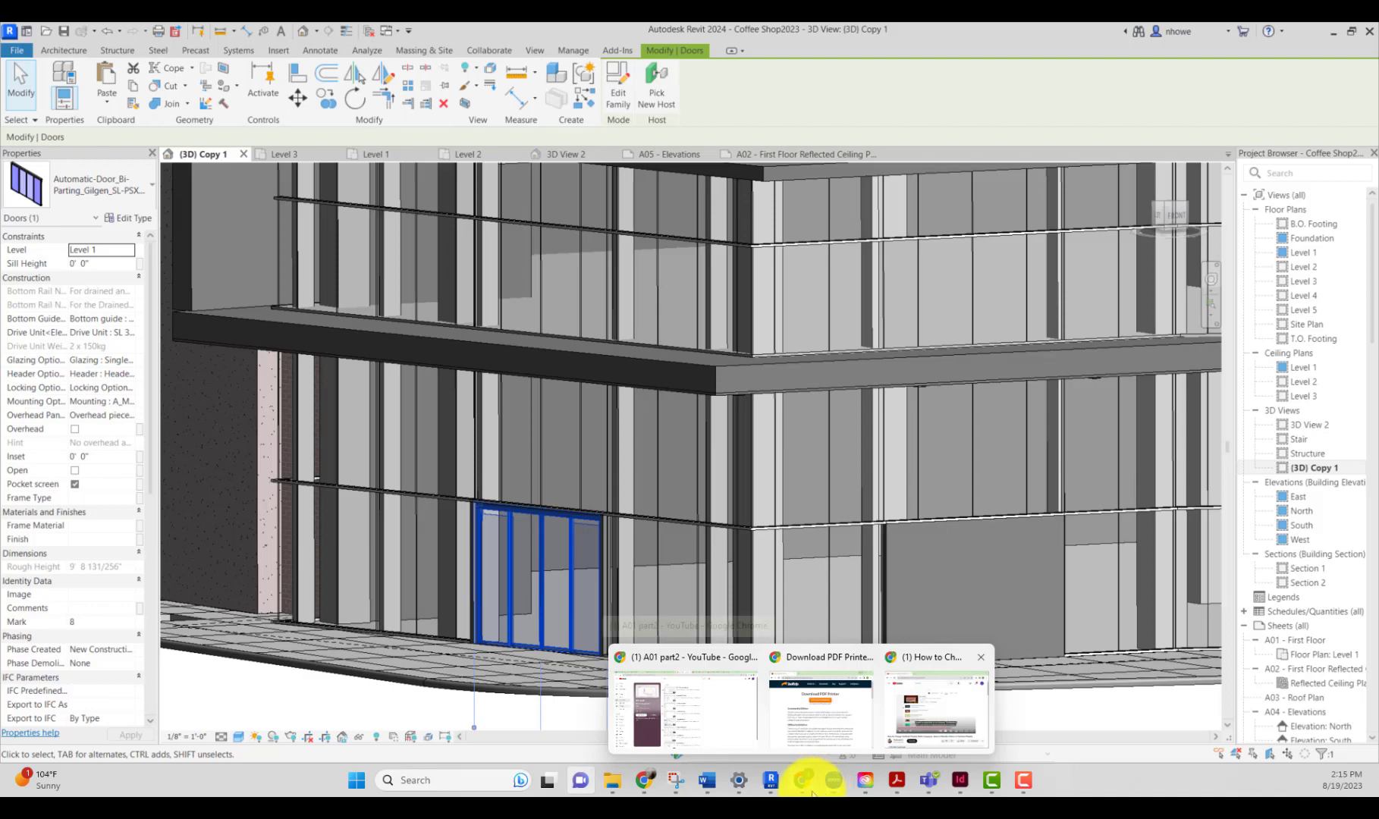
click(1333, 35)
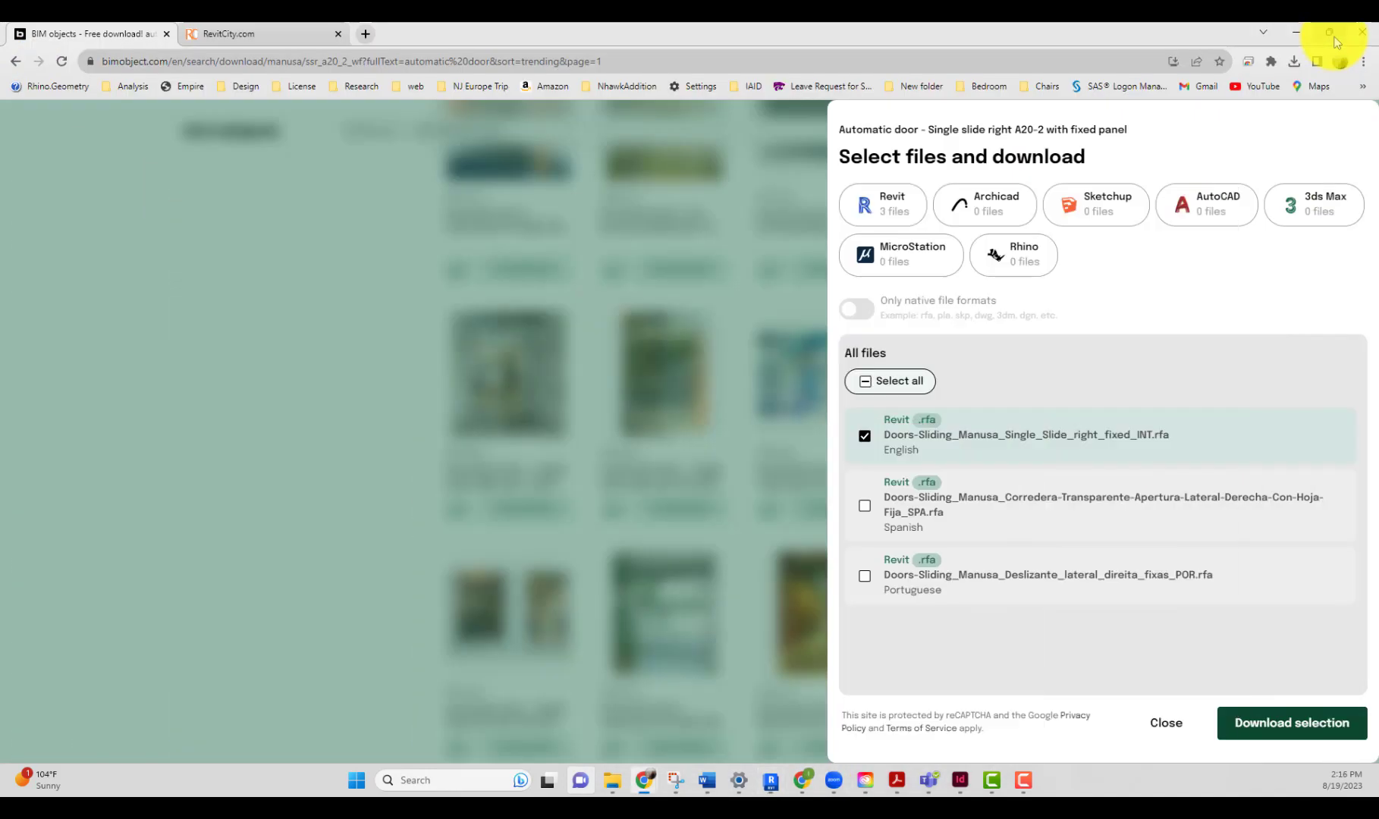
click(774, 571)
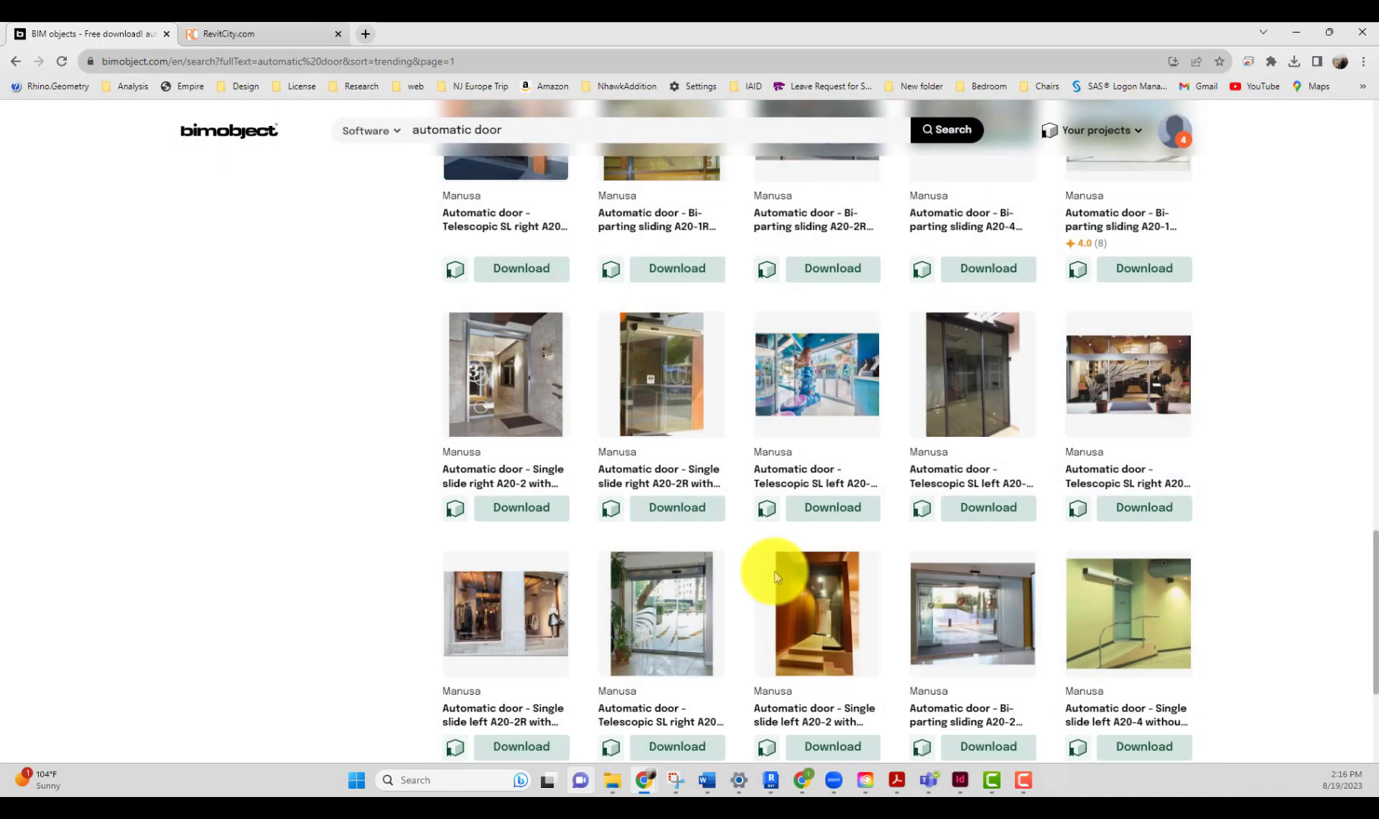
scroll(744, 512, up, 10)
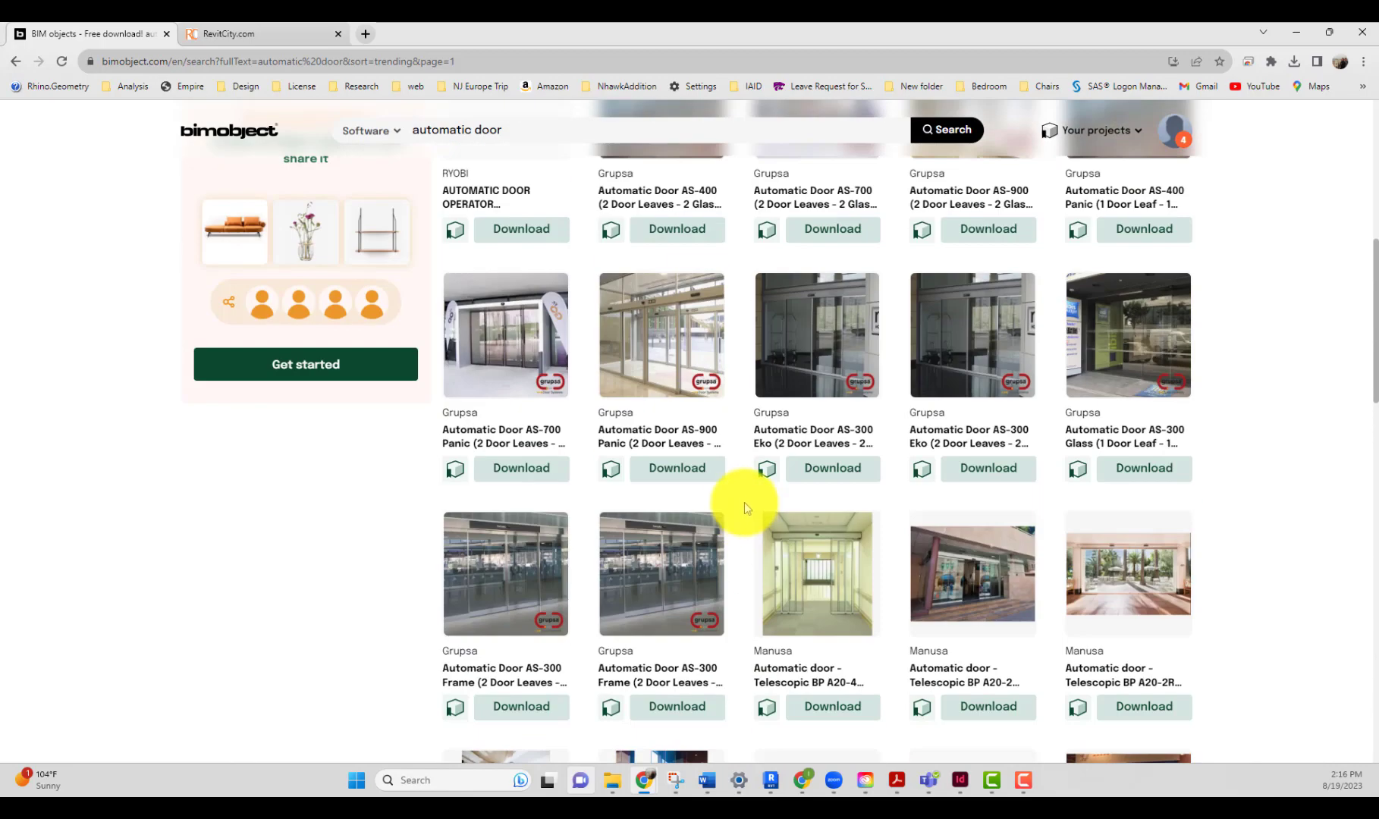
scroll(744, 507, up, 3)
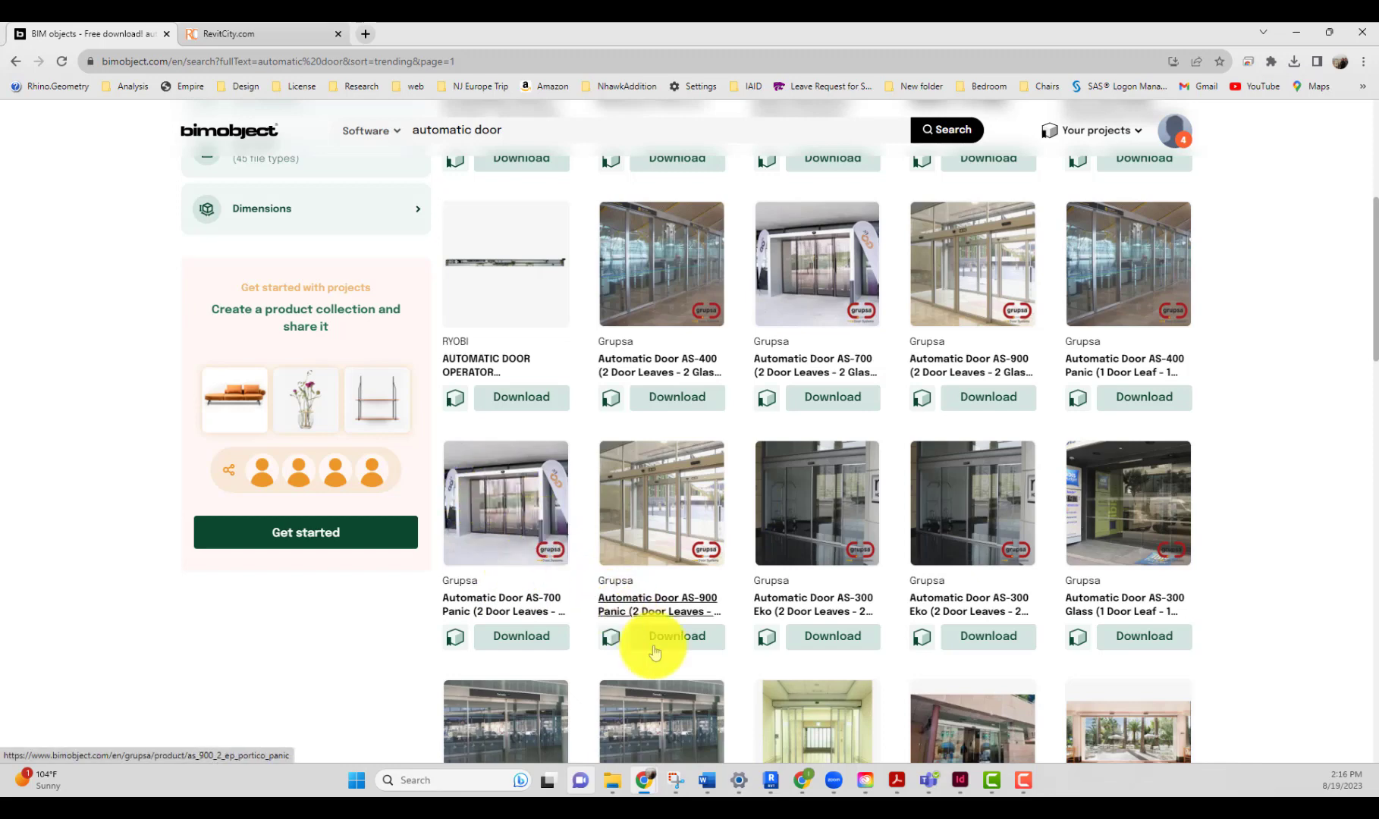
Step: Open the type properties of the selected Gilgen bi-parting door, then return to the BIMobject browser tab
click(771, 781)
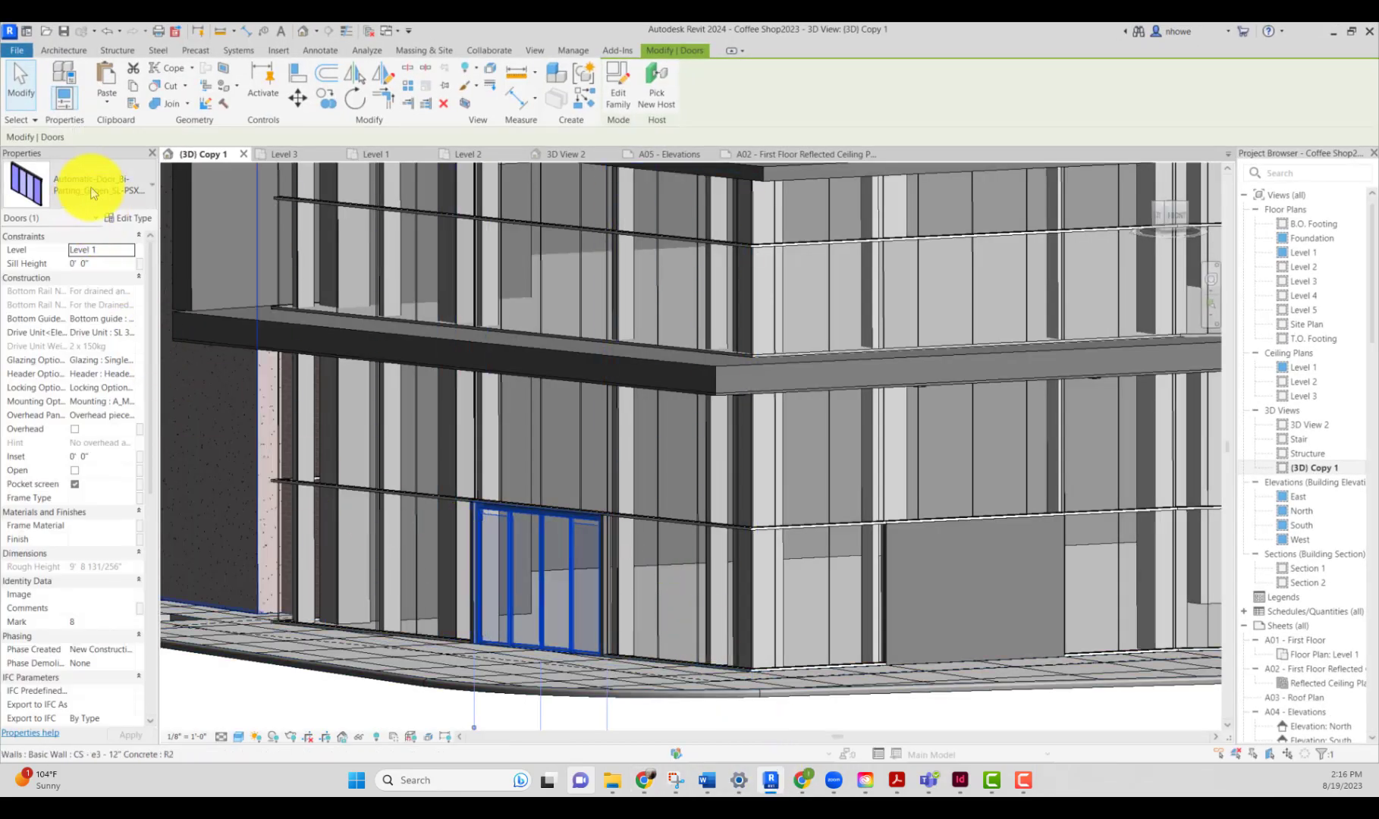
click(133, 220)
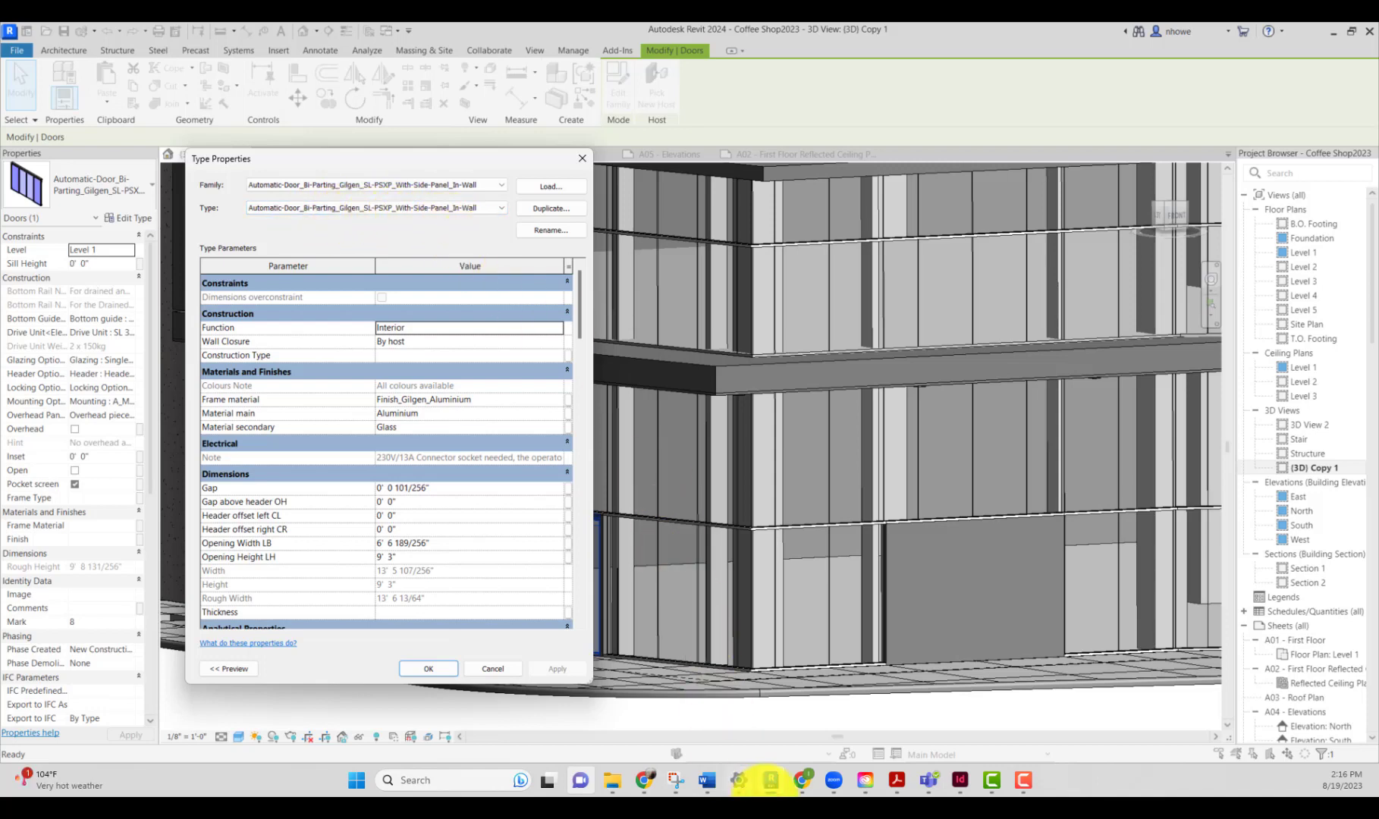
click(794, 786)
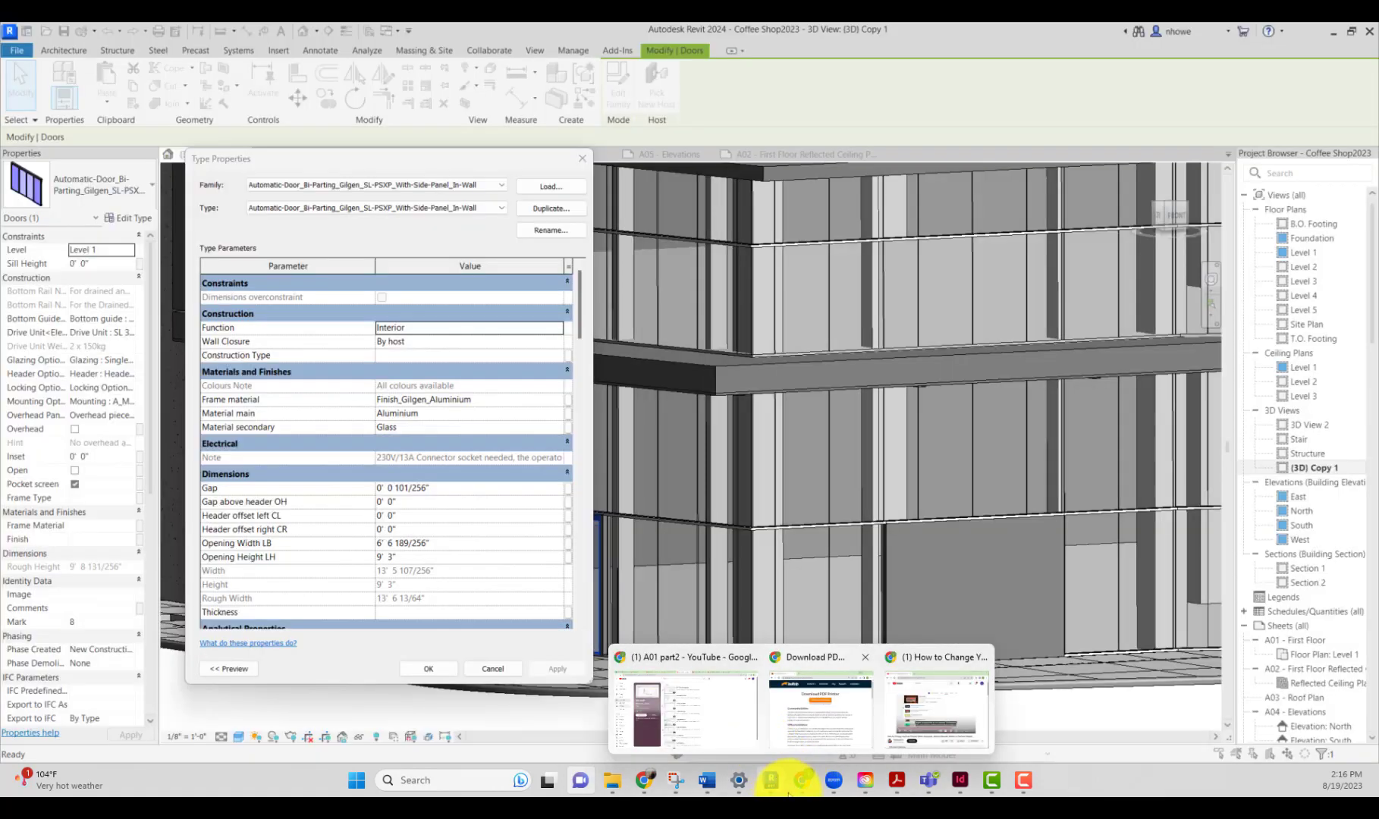
mouse_move(645, 794)
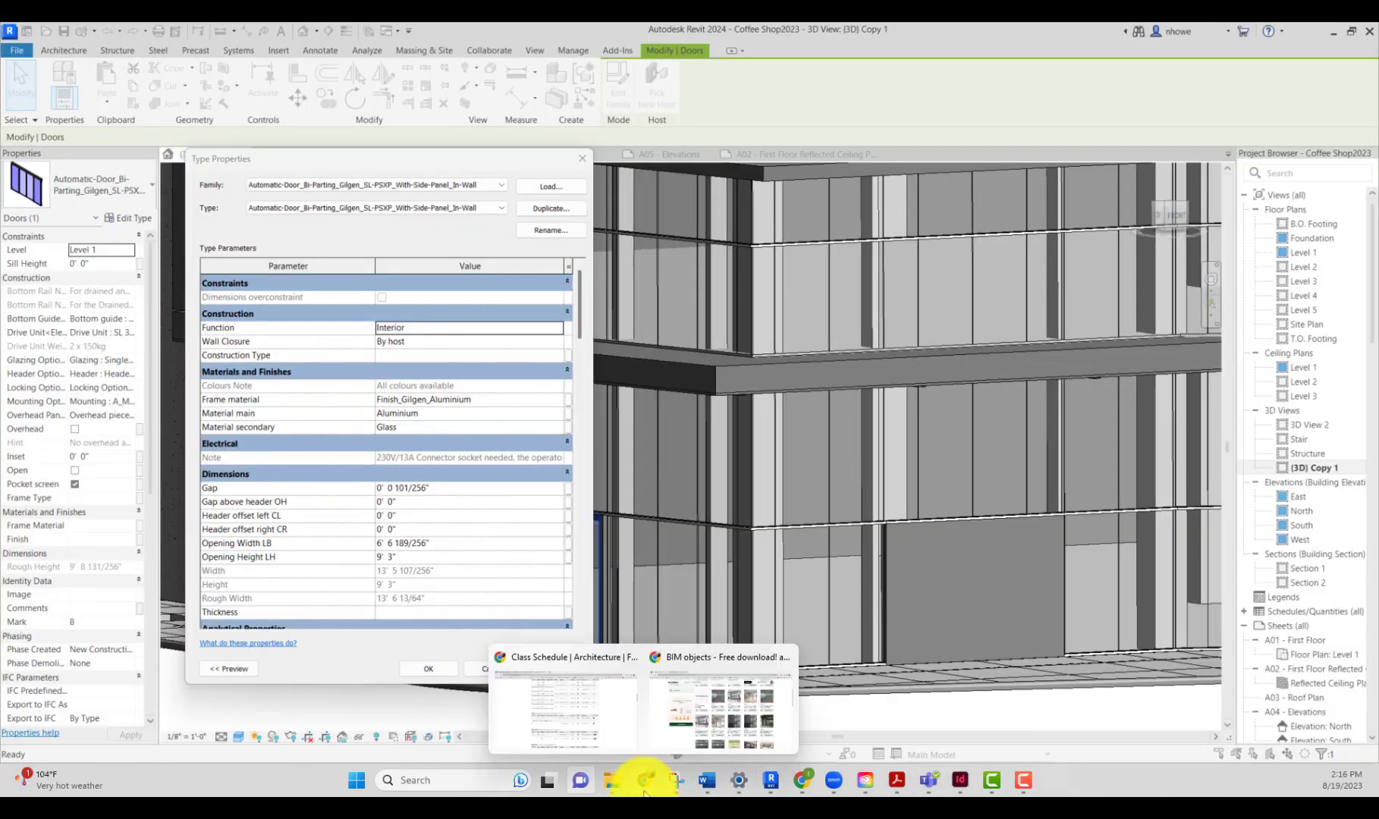
click(652, 717)
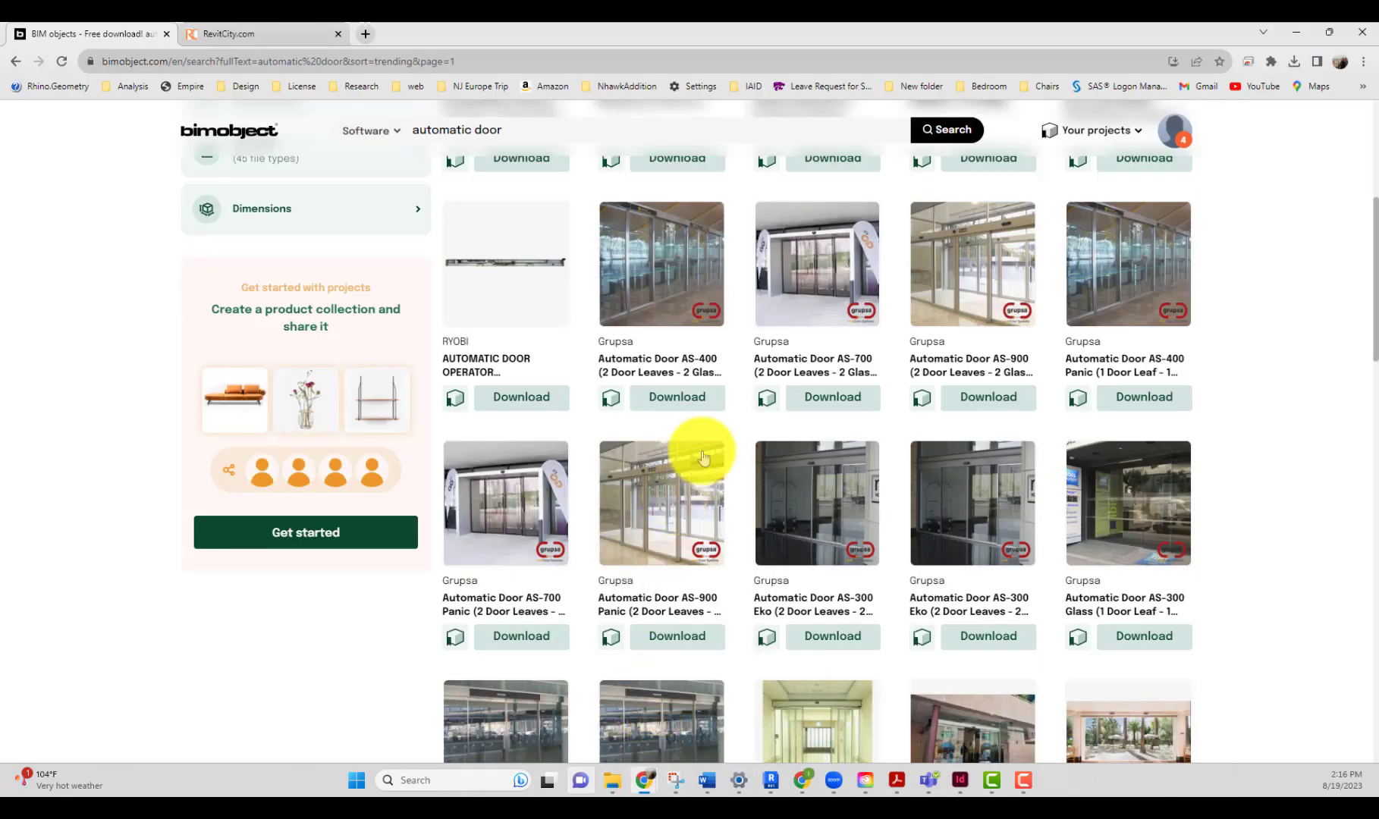
Step: Search the BIMobject catalogue for automatic door gilgen
scroll(694, 395, up, 4)
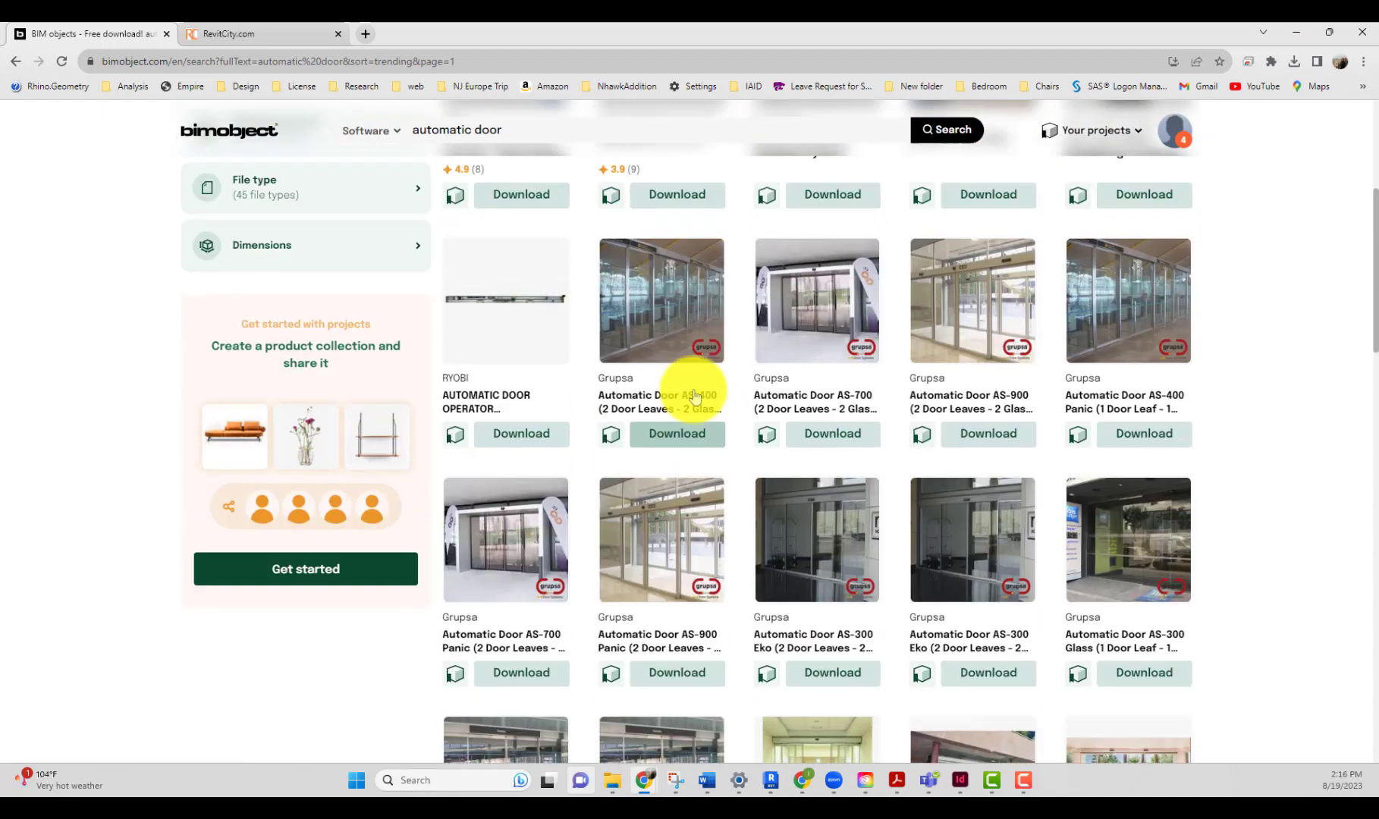
scroll(694, 395, down, 4)
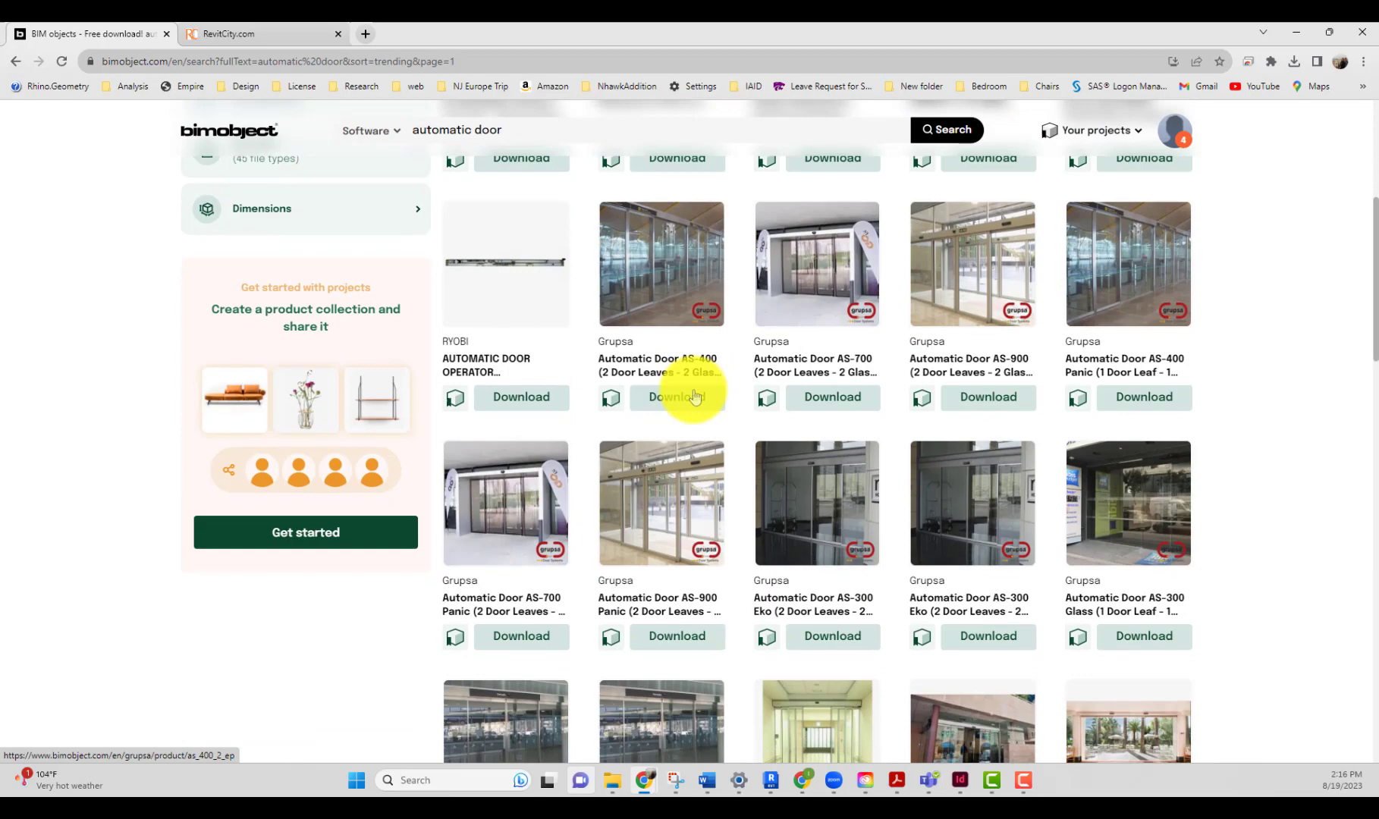
click(695, 395)
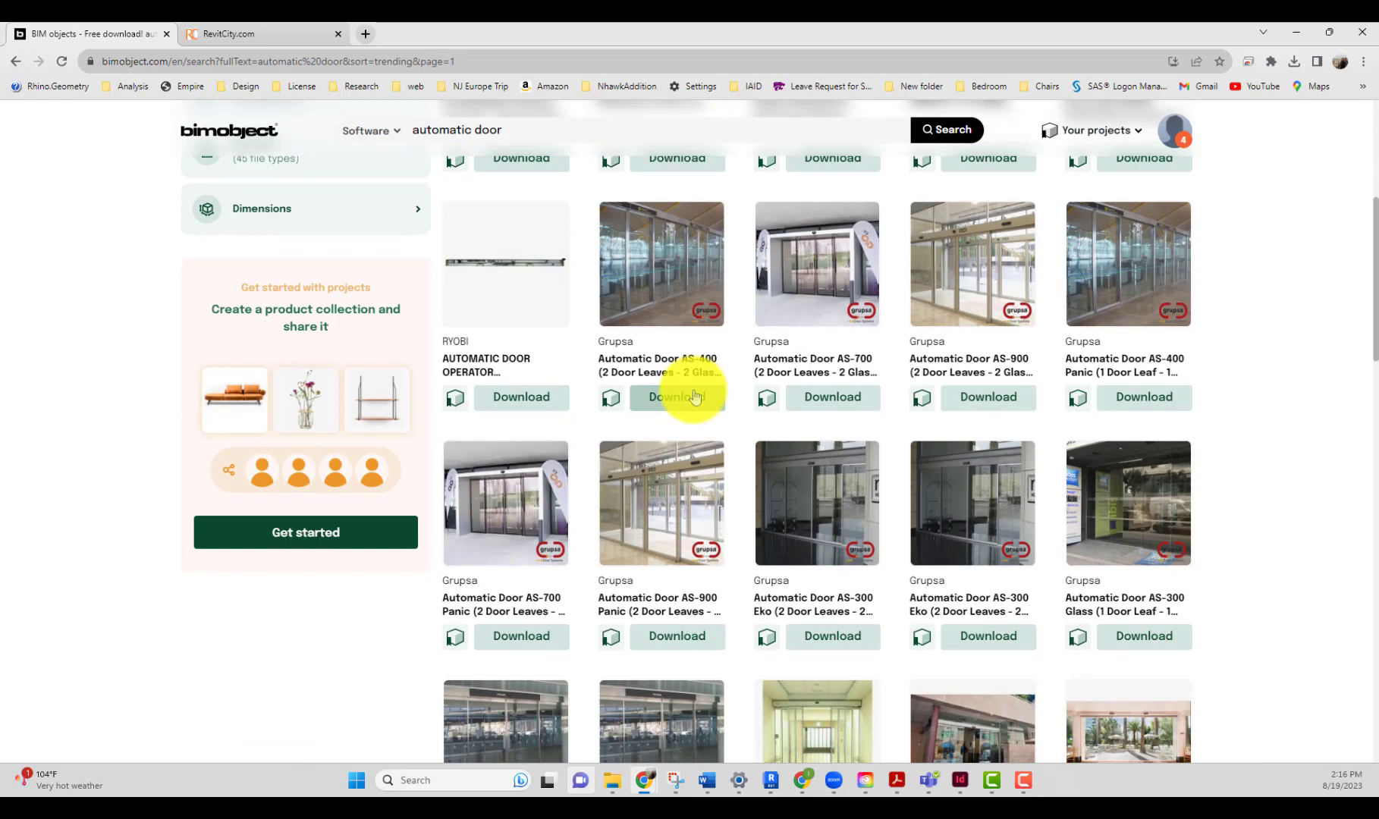
scroll(692, 388, down, 3)
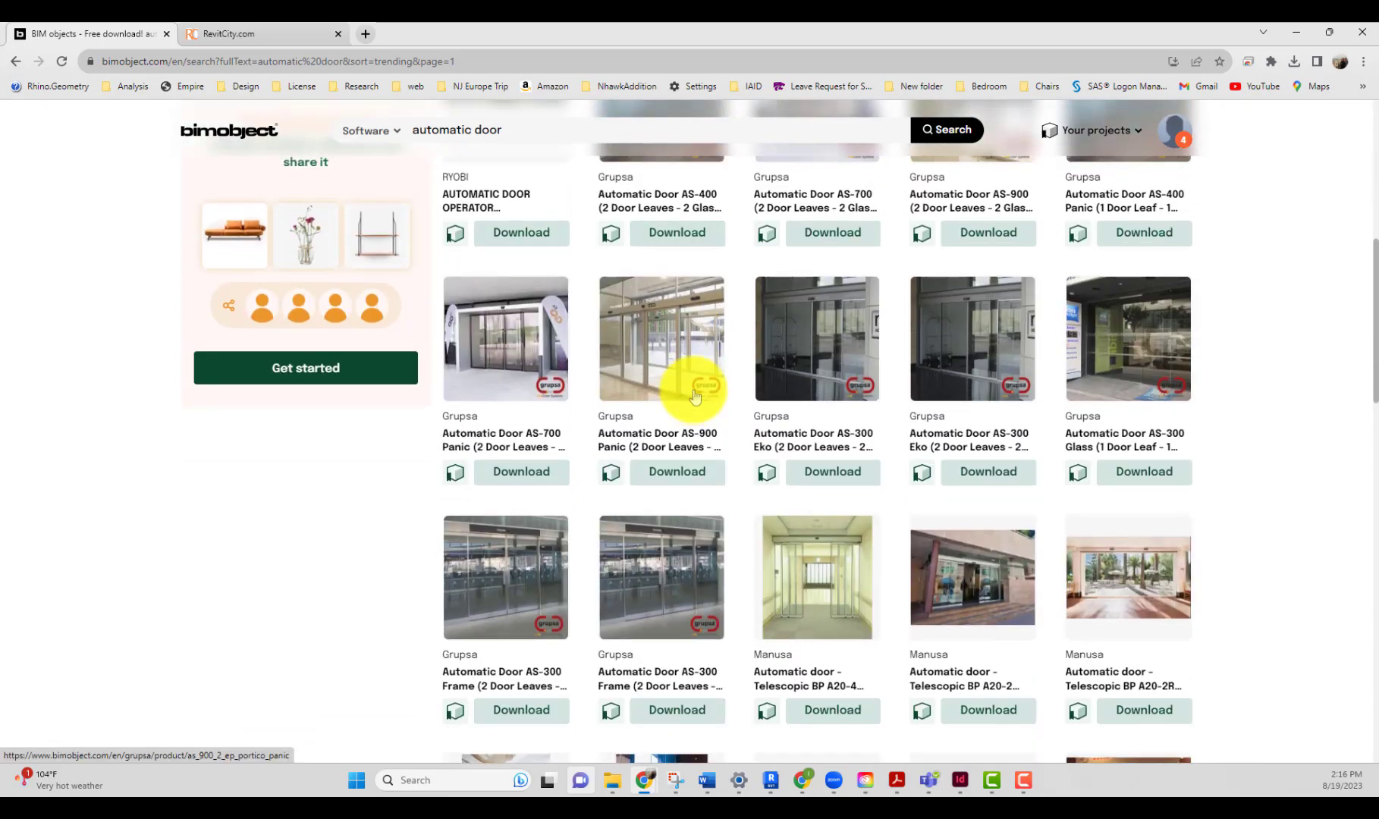
scroll(689, 385, up, 4)
scroll(599, 213, up, 2)
click(550, 139)
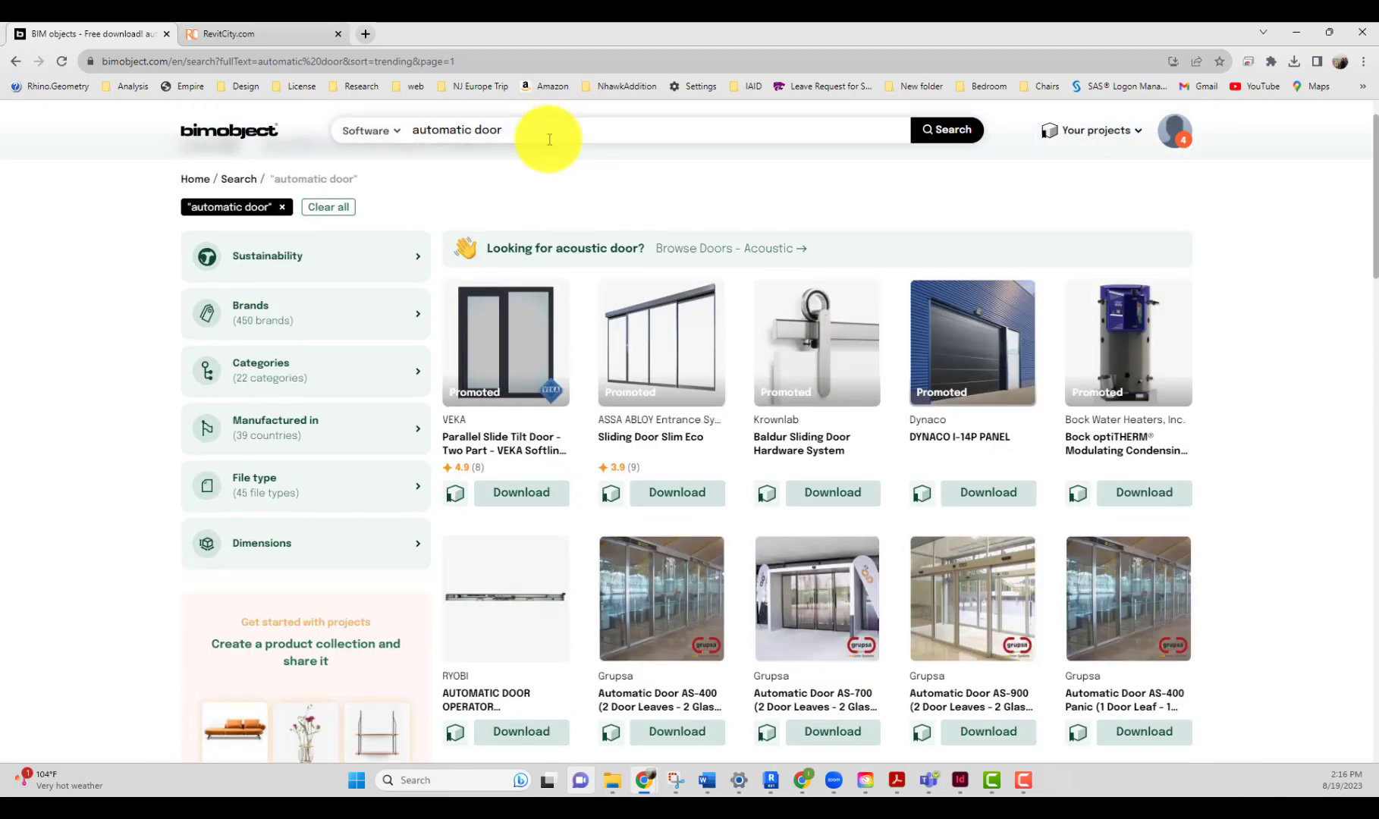
text(gilgen)
key(Return)
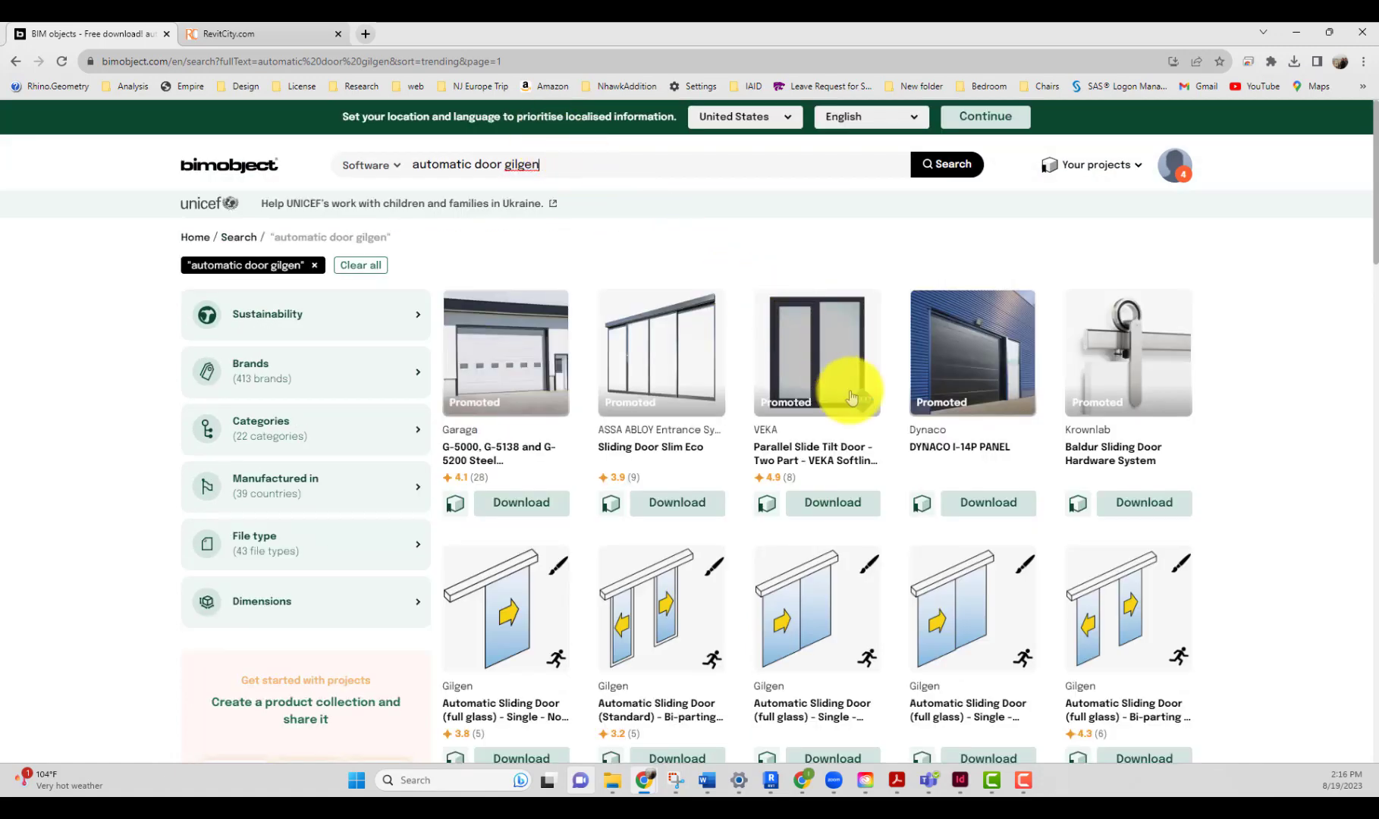
Step: Return to the Revit project and close the Gilgen door's type properties without changes
scroll(895, 440, down, 6)
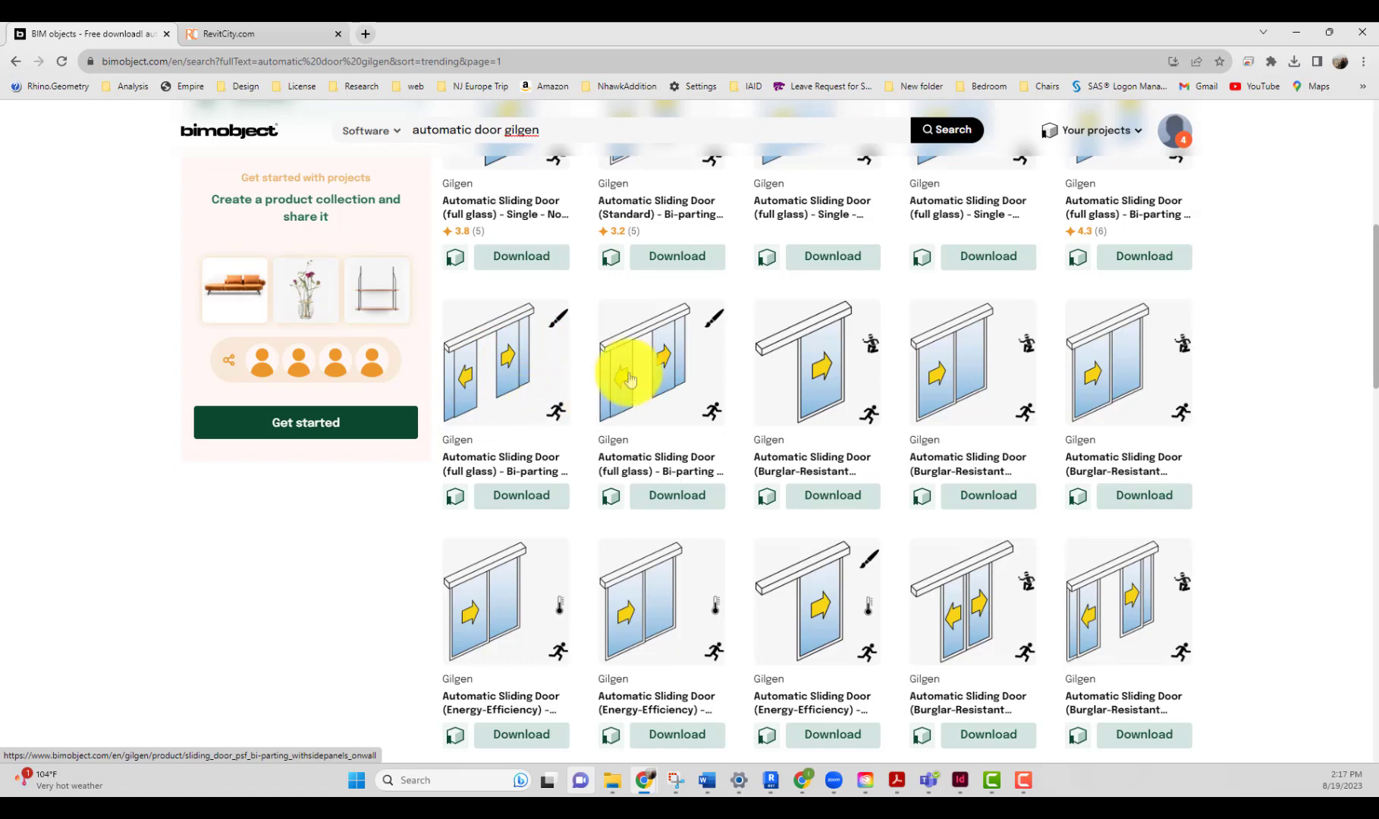
click(1296, 32)
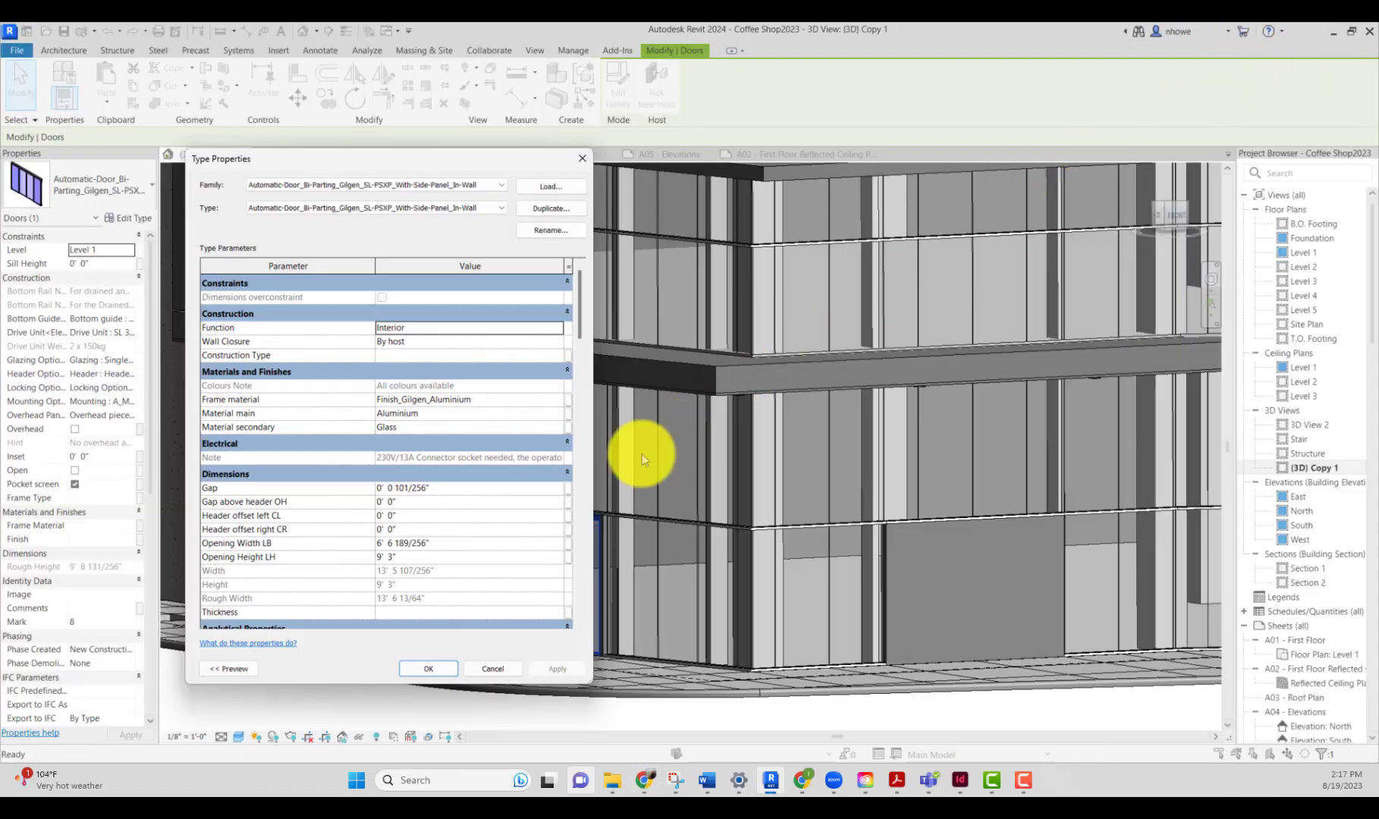
click(491, 668)
Step: Inspect the curtain grid, mullions, curtain wall and basic wall around the ground-floor door opening
scroll(608, 575, down, 4)
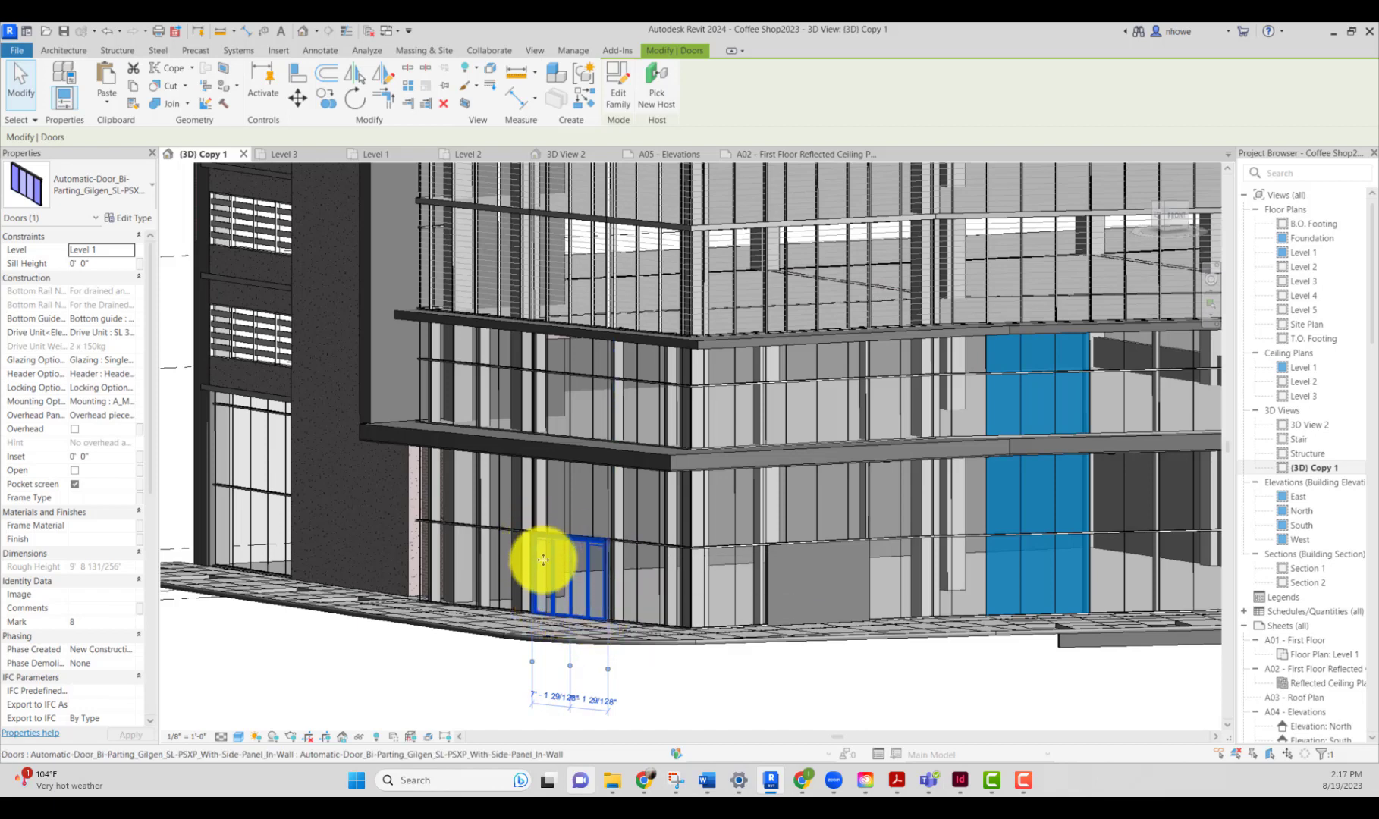
click(810, 518)
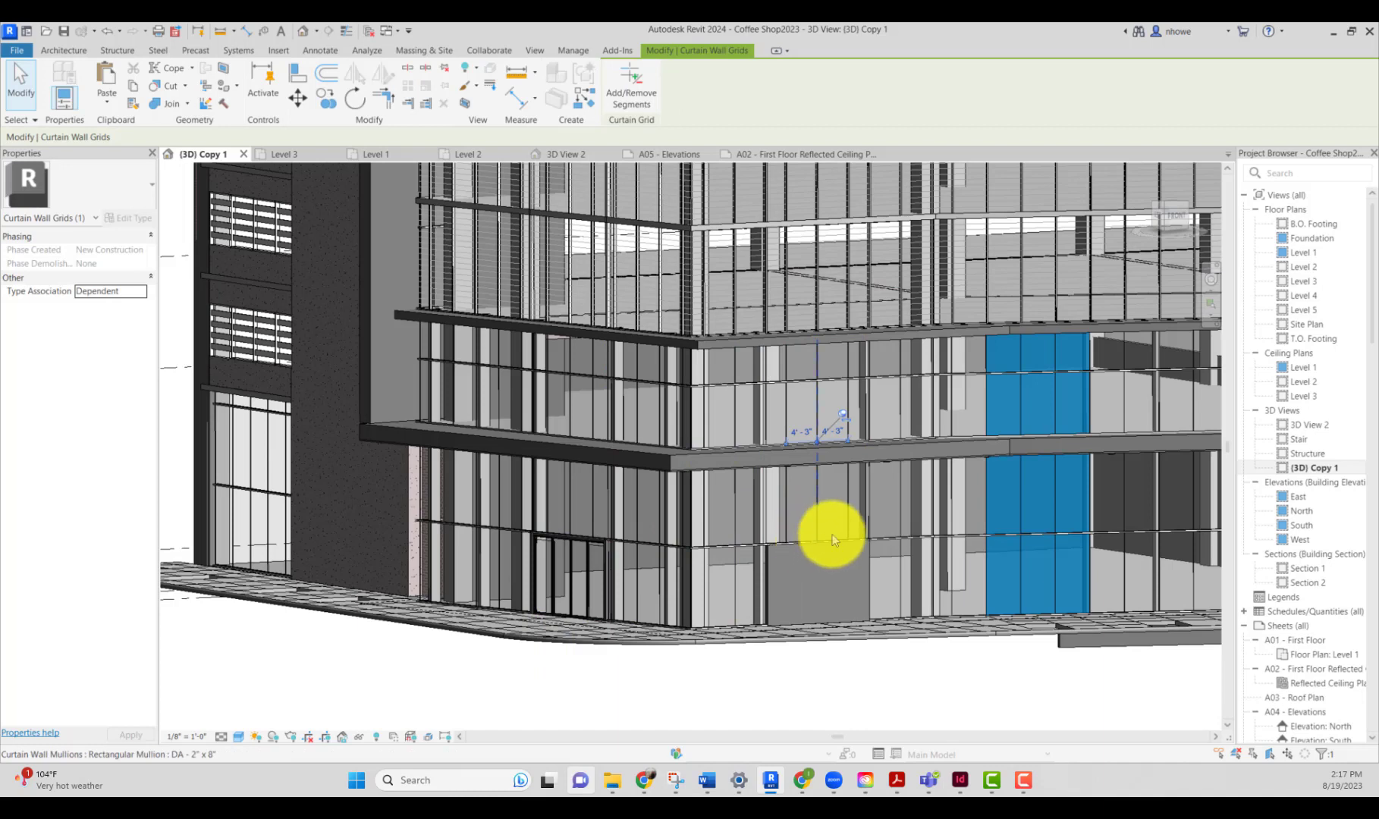
click(833, 536)
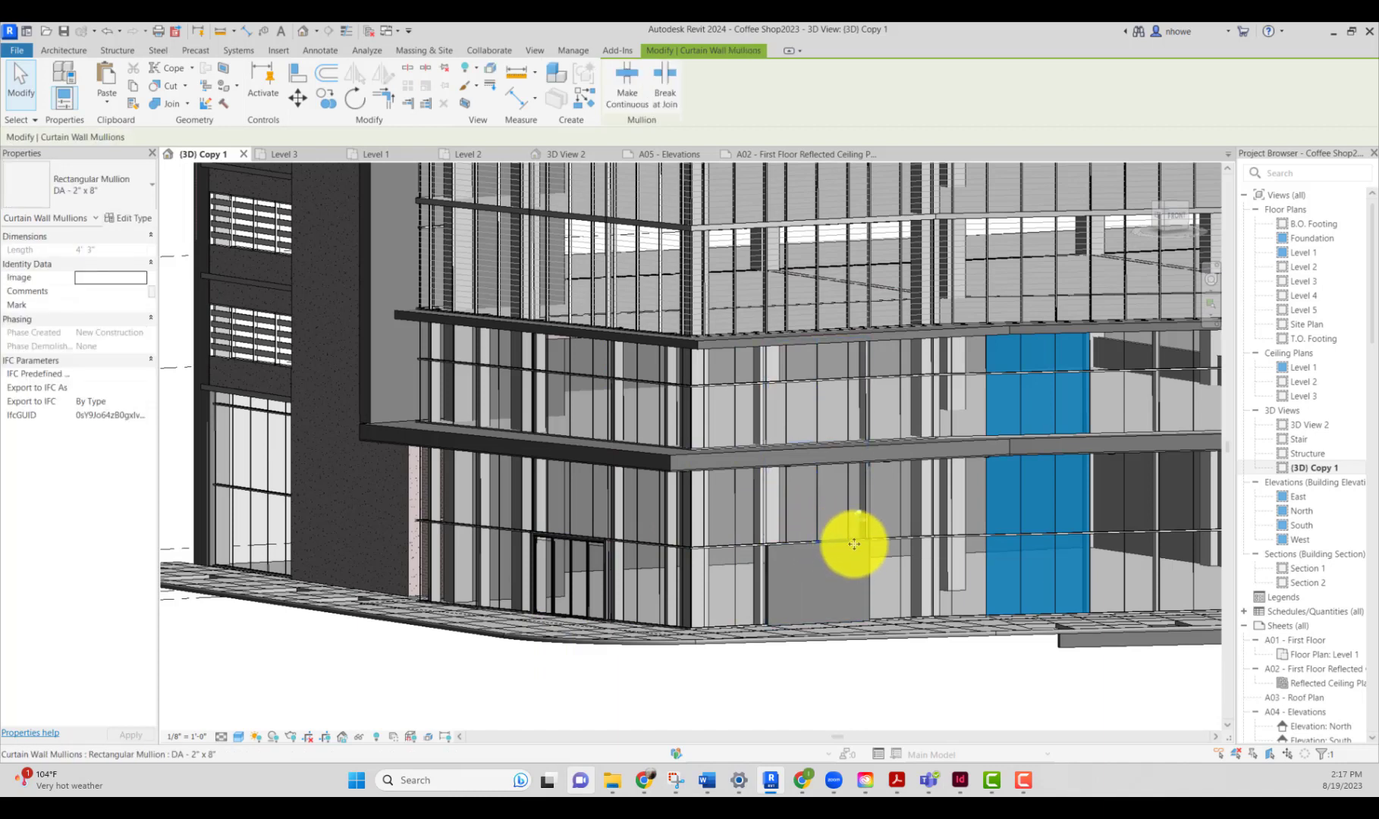
click(862, 524)
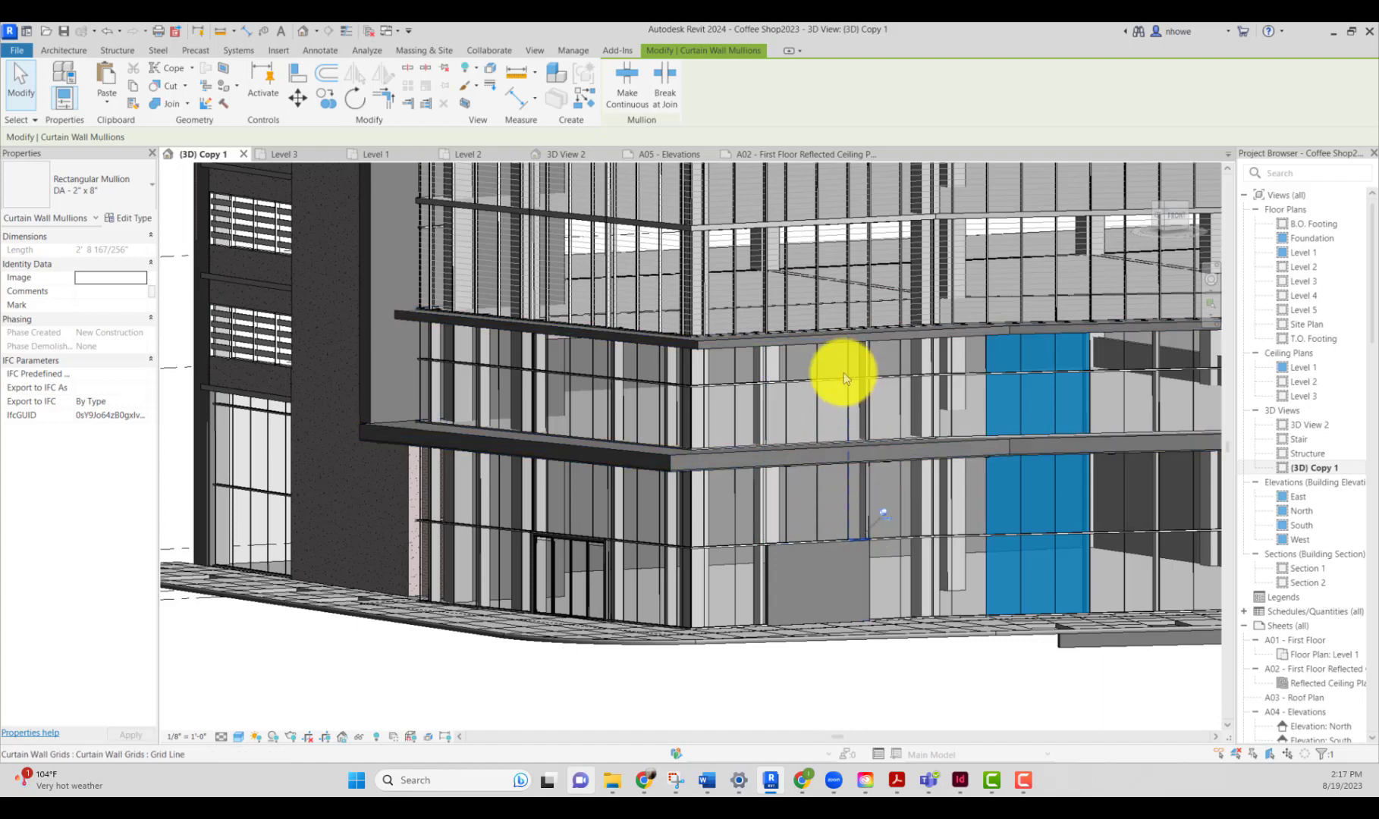
click(804, 513)
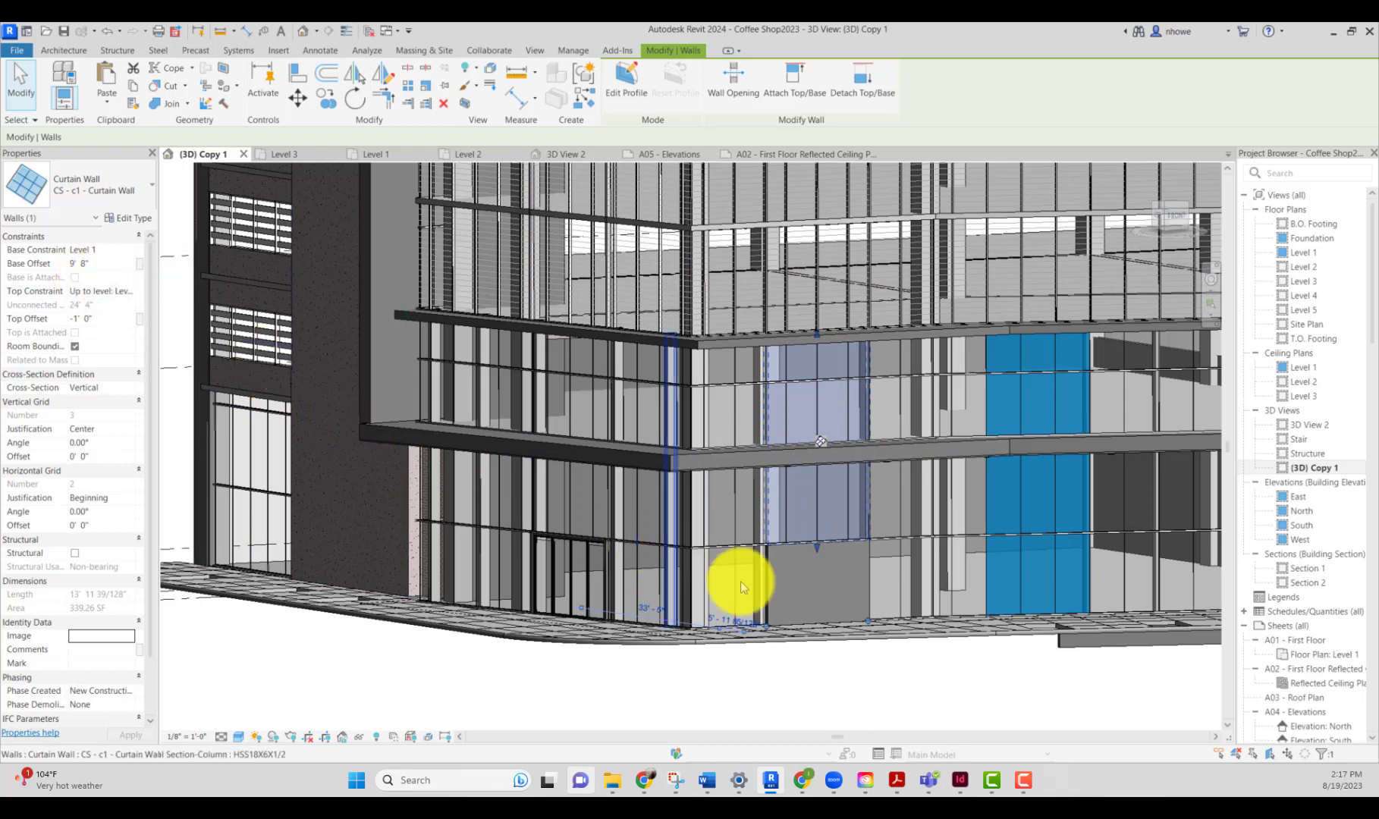
click(789, 588)
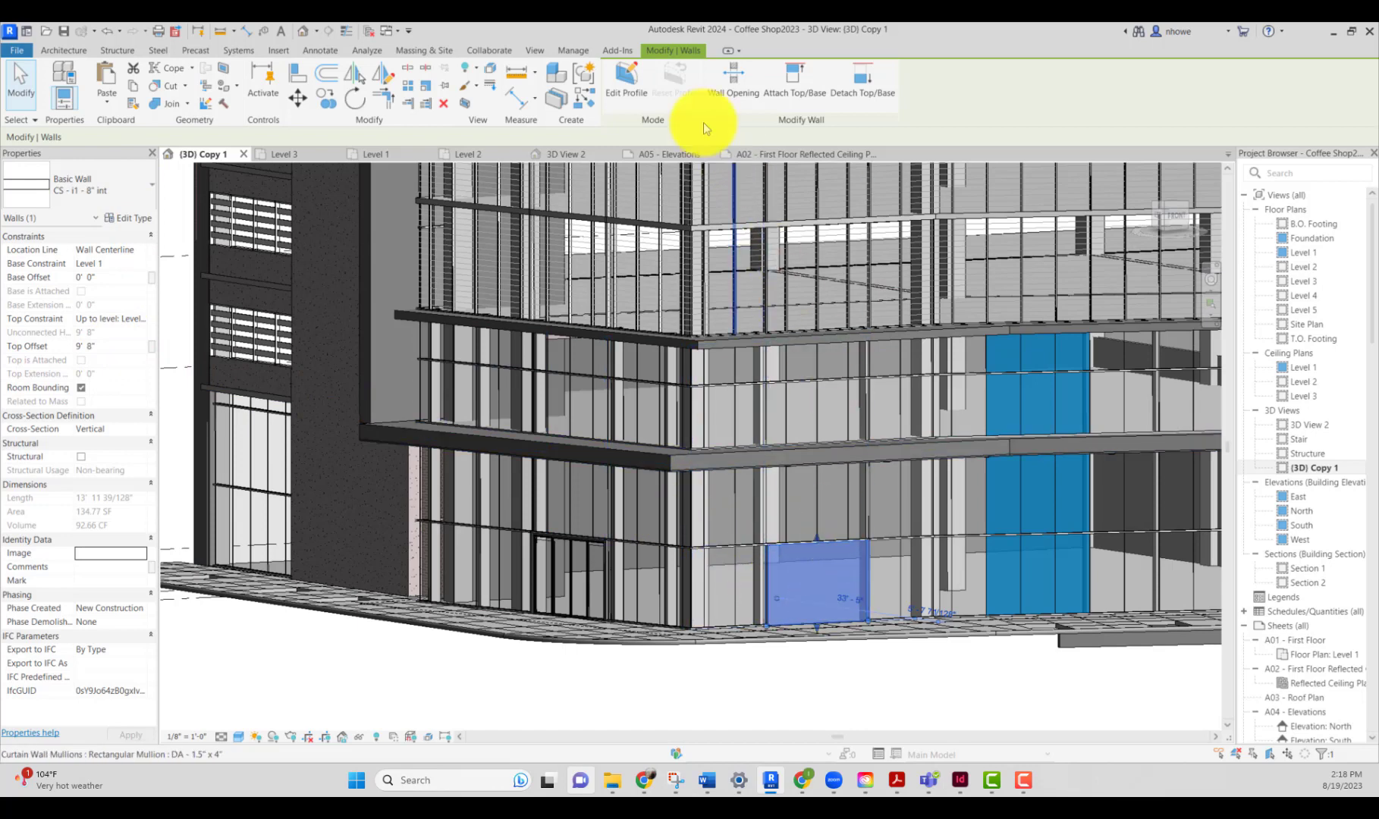
Step: Place an Automatic-Door_Bi-Parting_Gilgen_SL-PSXP_With-Side-Panel_In-Wall door in the ground-floor wall panel beside the curtain wall
click(70, 51)
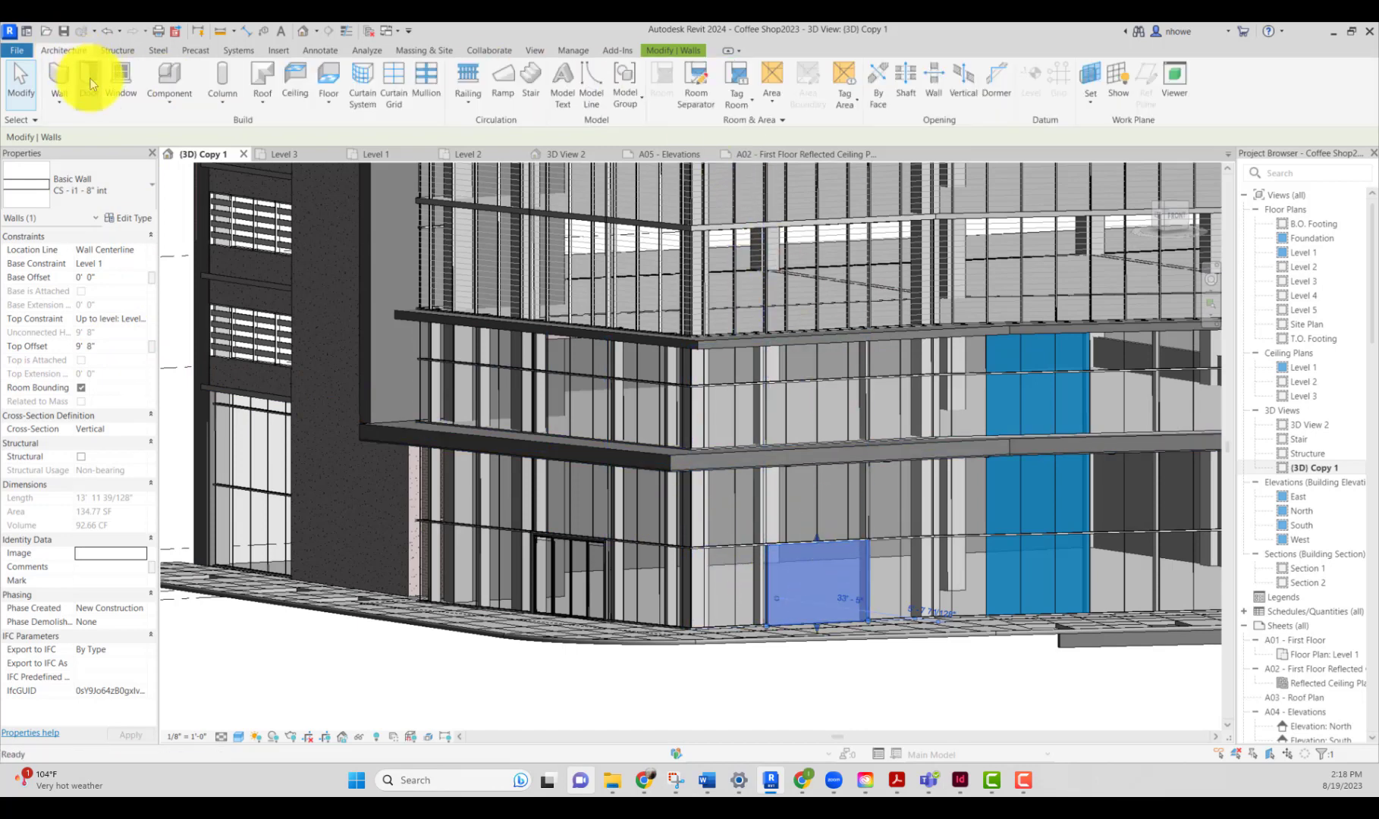
click(91, 83)
click(149, 183)
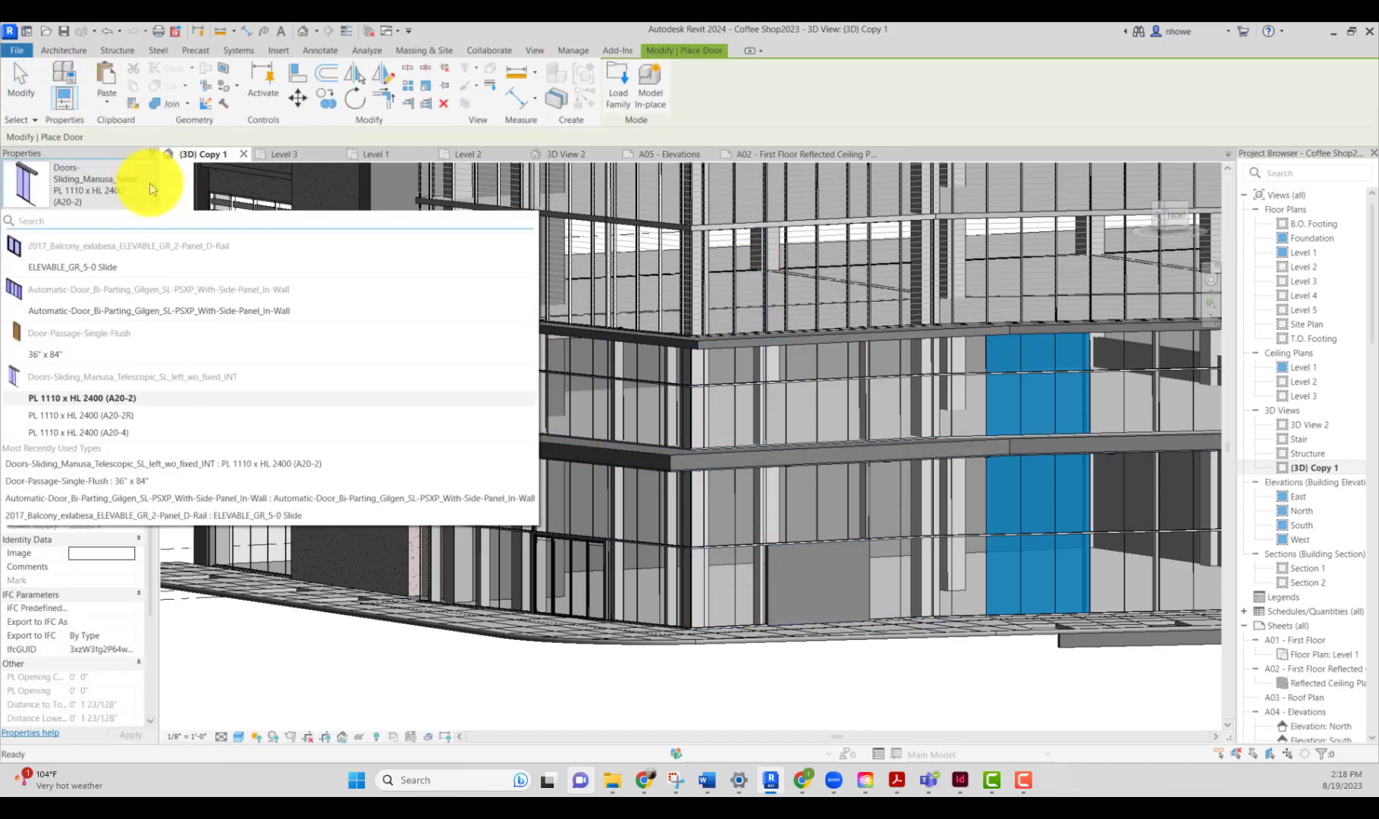
click(110, 311)
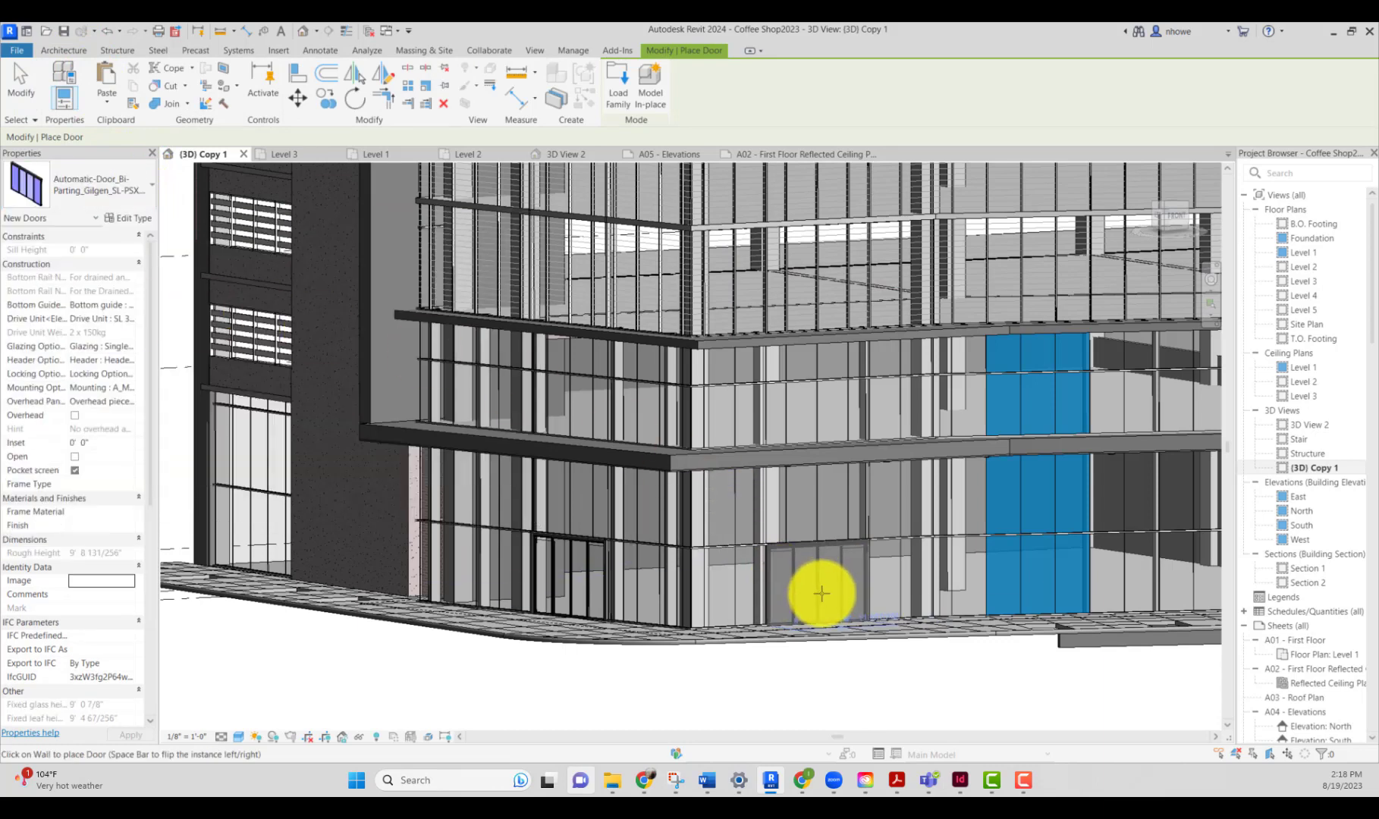
click(821, 590)
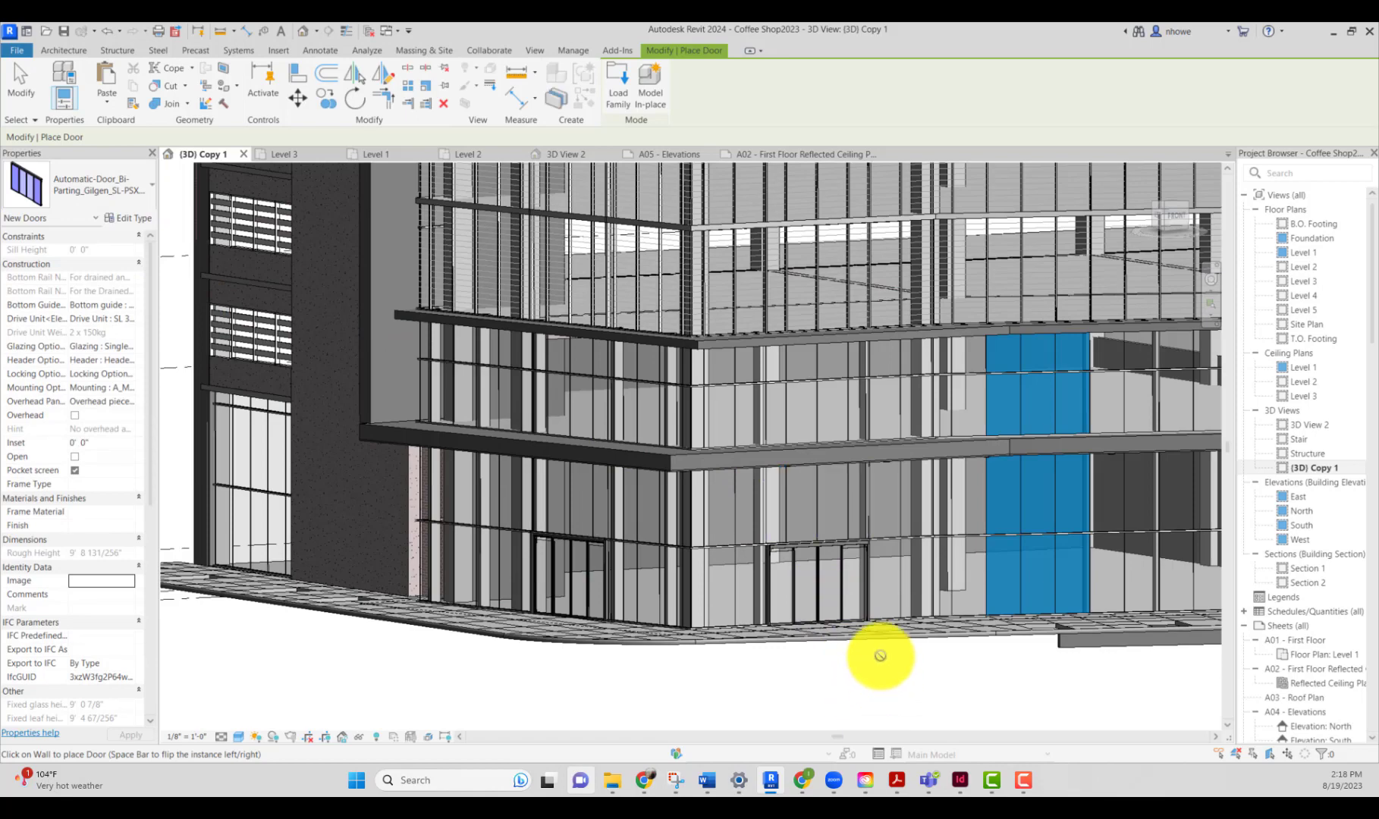
Step: Examine the ground-floor storefront along the building's facade toward the curved stair corner
scroll(879, 655, up, 2)
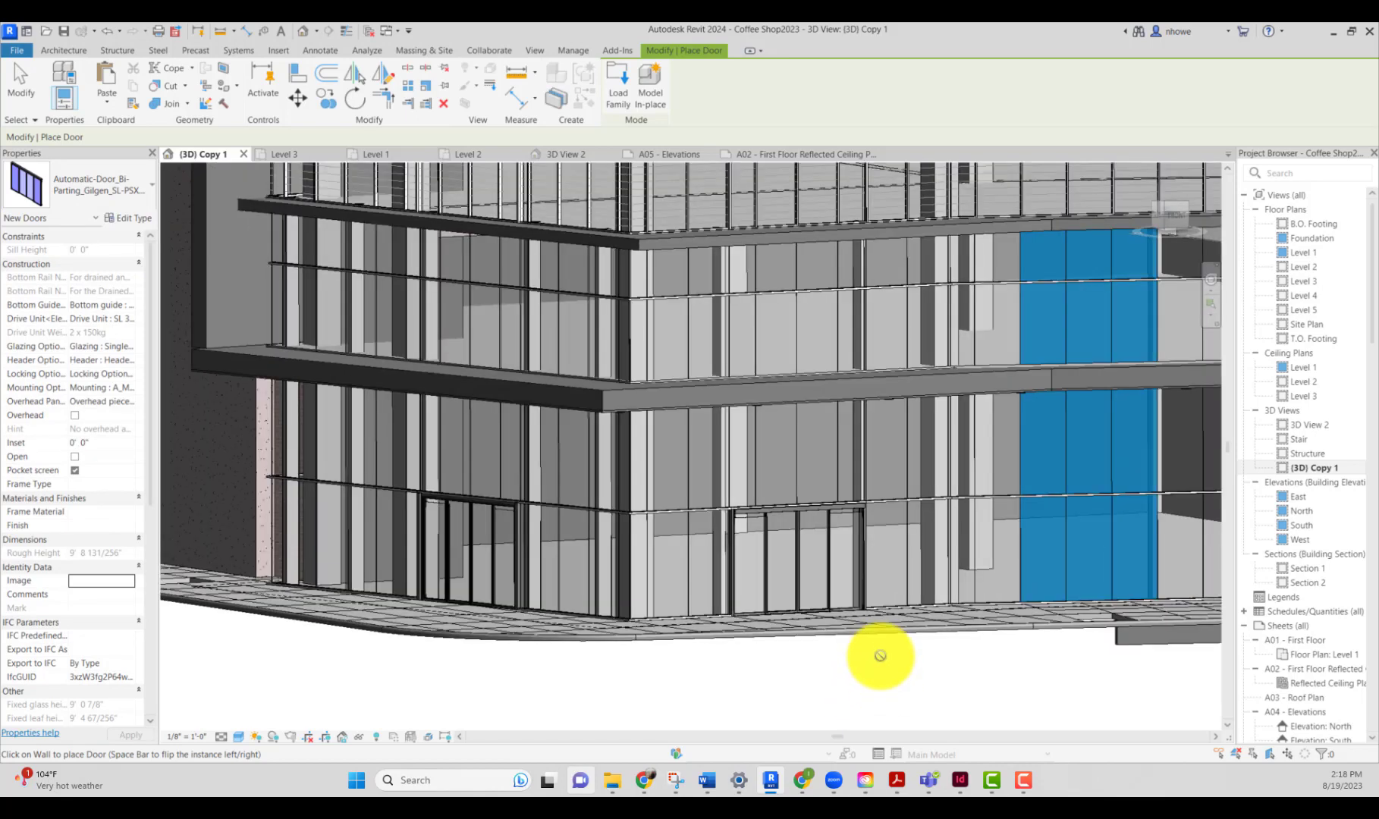
scroll(880, 655, down, 1)
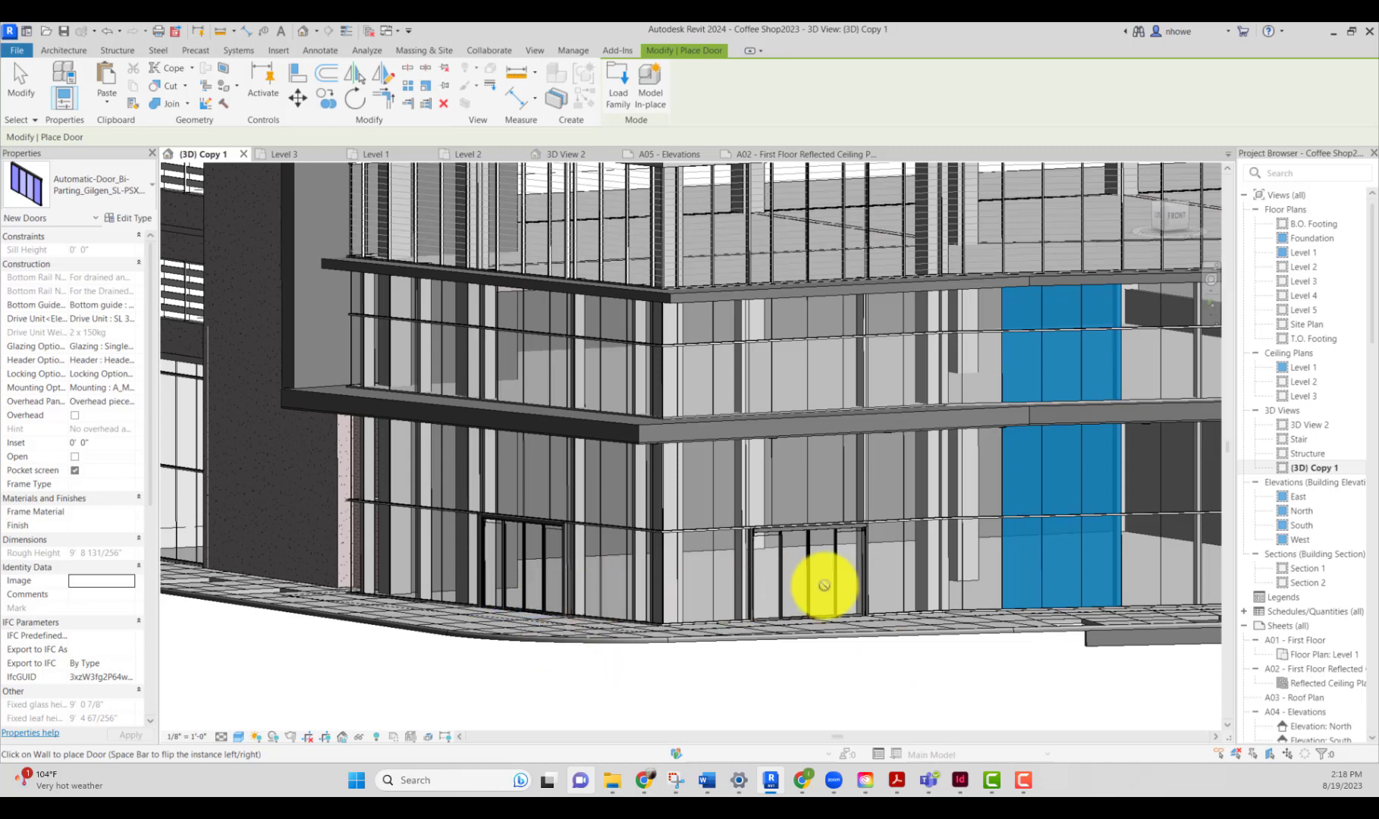
scroll(827, 591, down, 3)
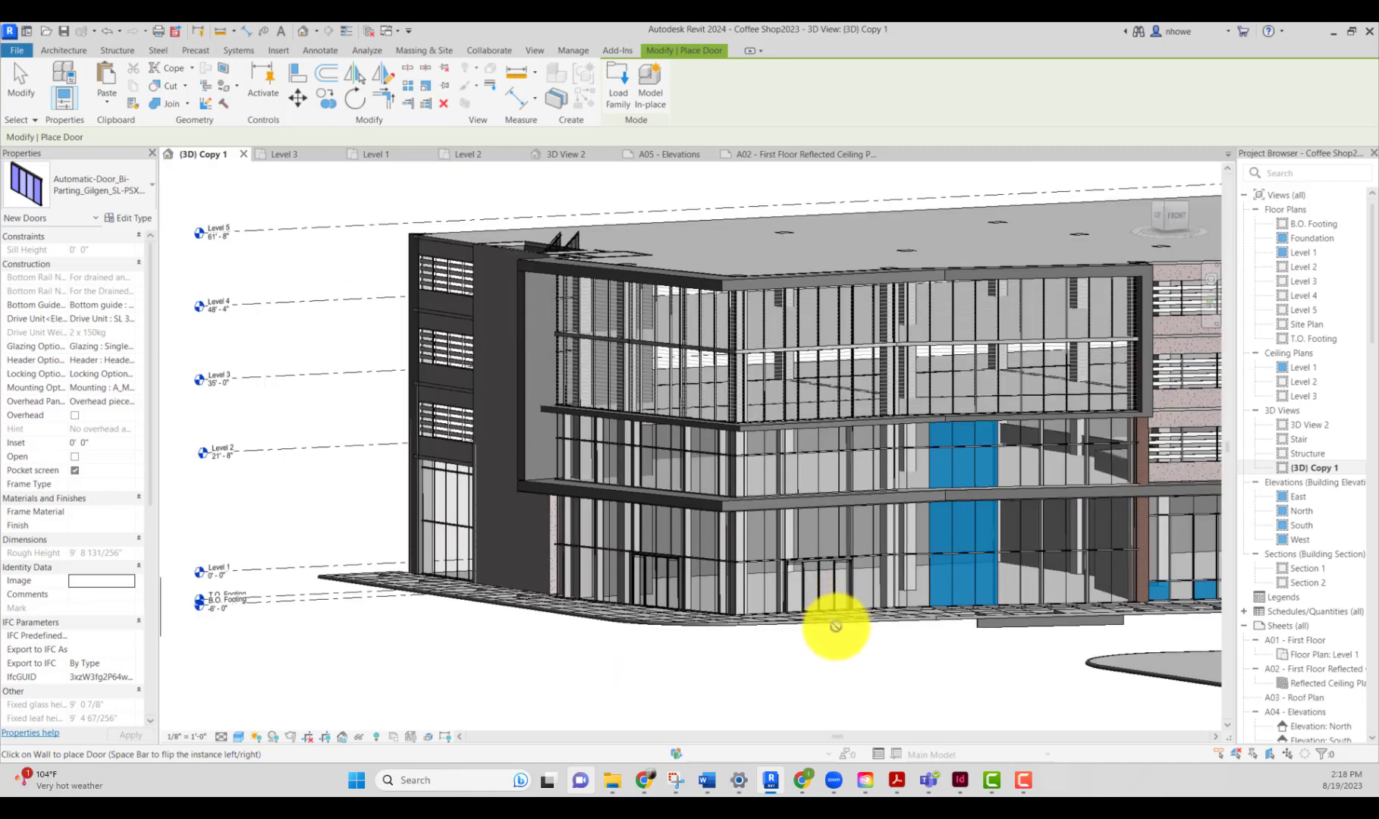
shift+middle_drag(831, 649, 794, 707)
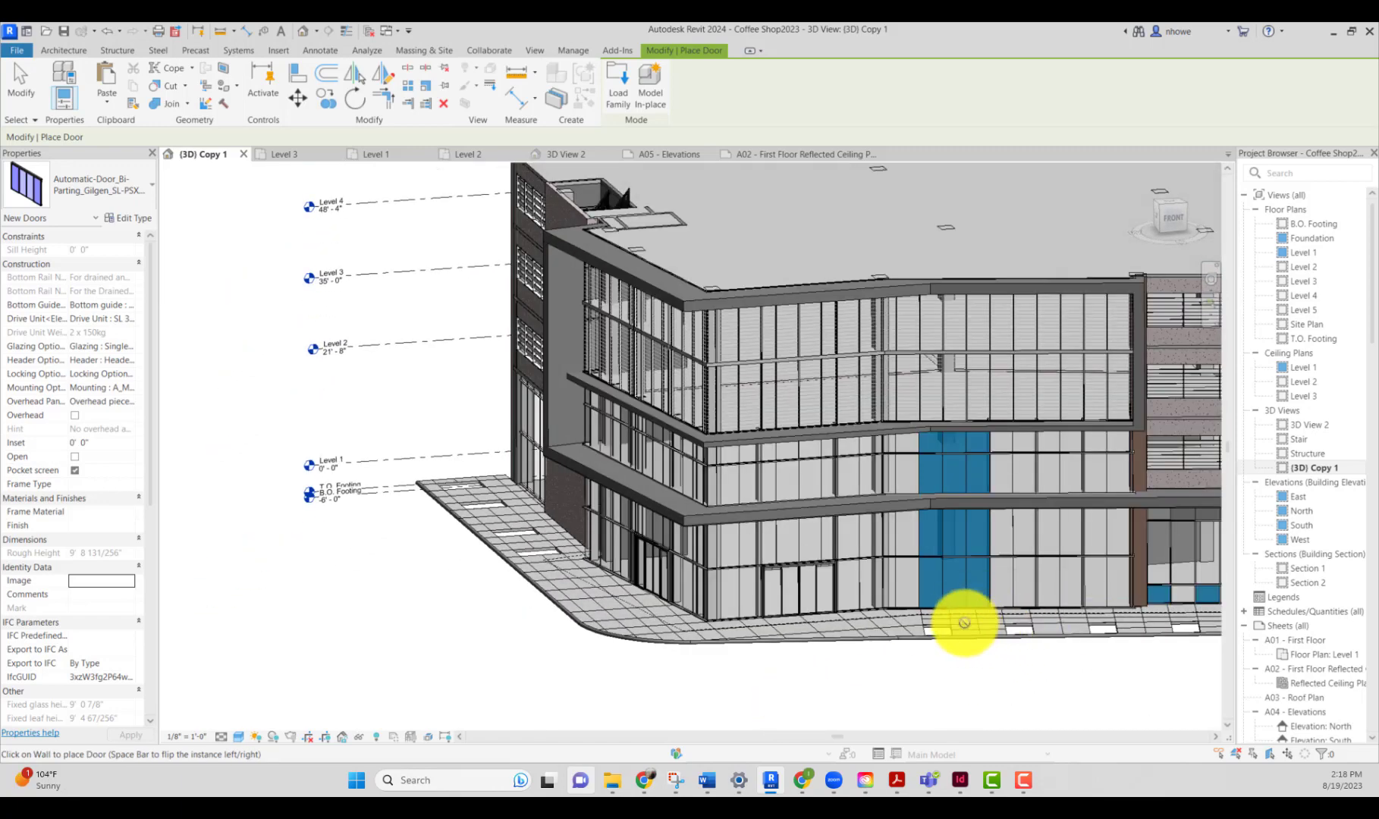
scroll(964, 622, down, 2)
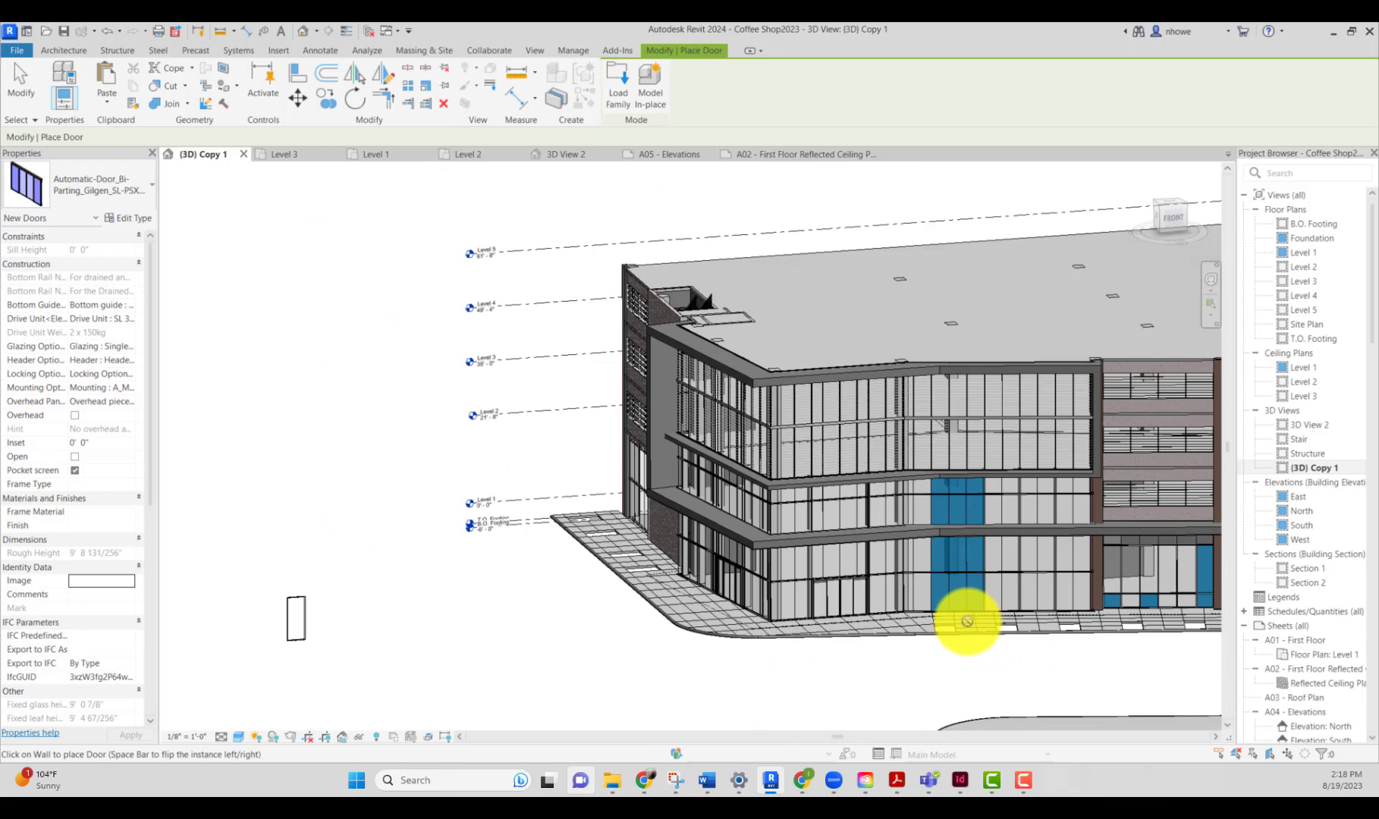
scroll(967, 621, down, 2)
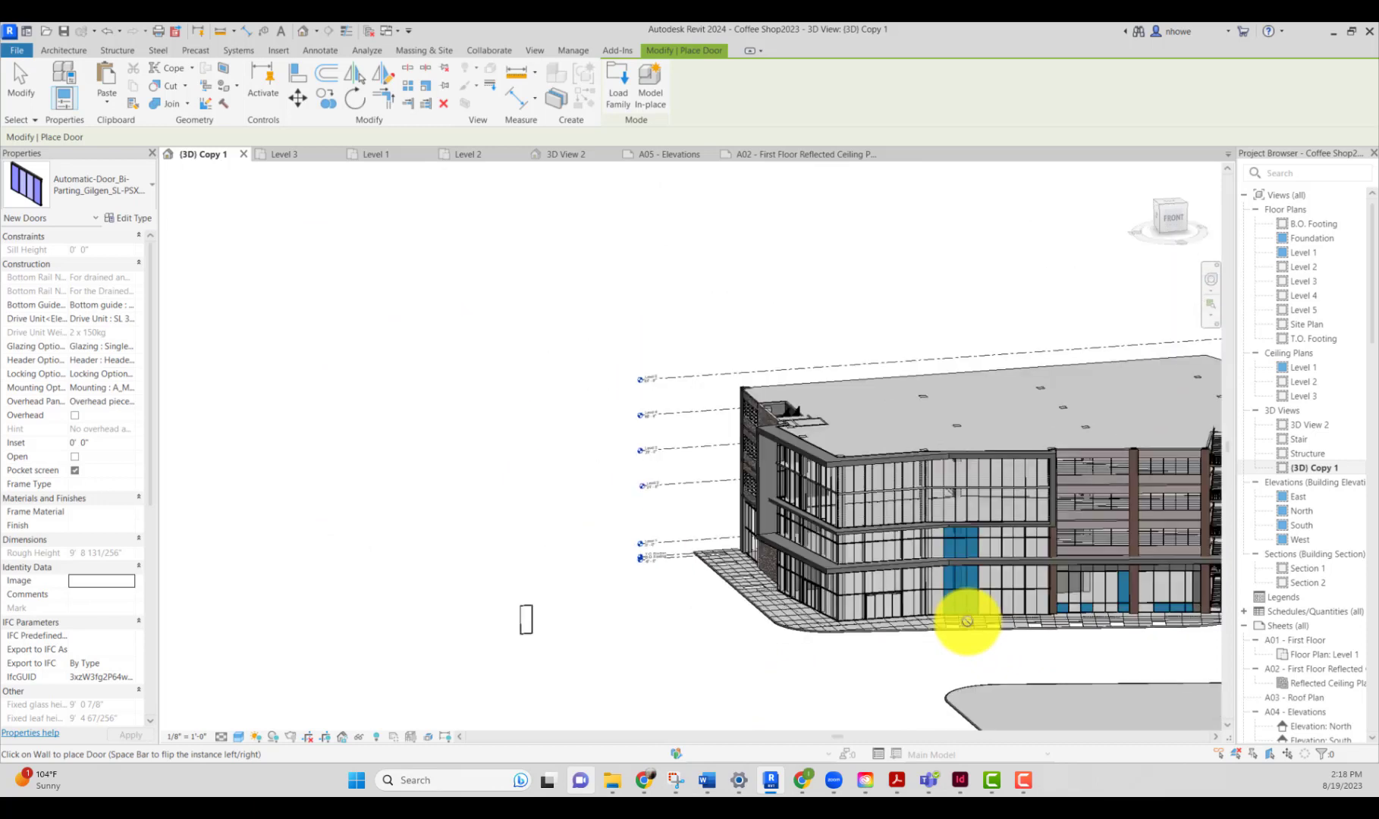
scroll(1013, 650, down, 3)
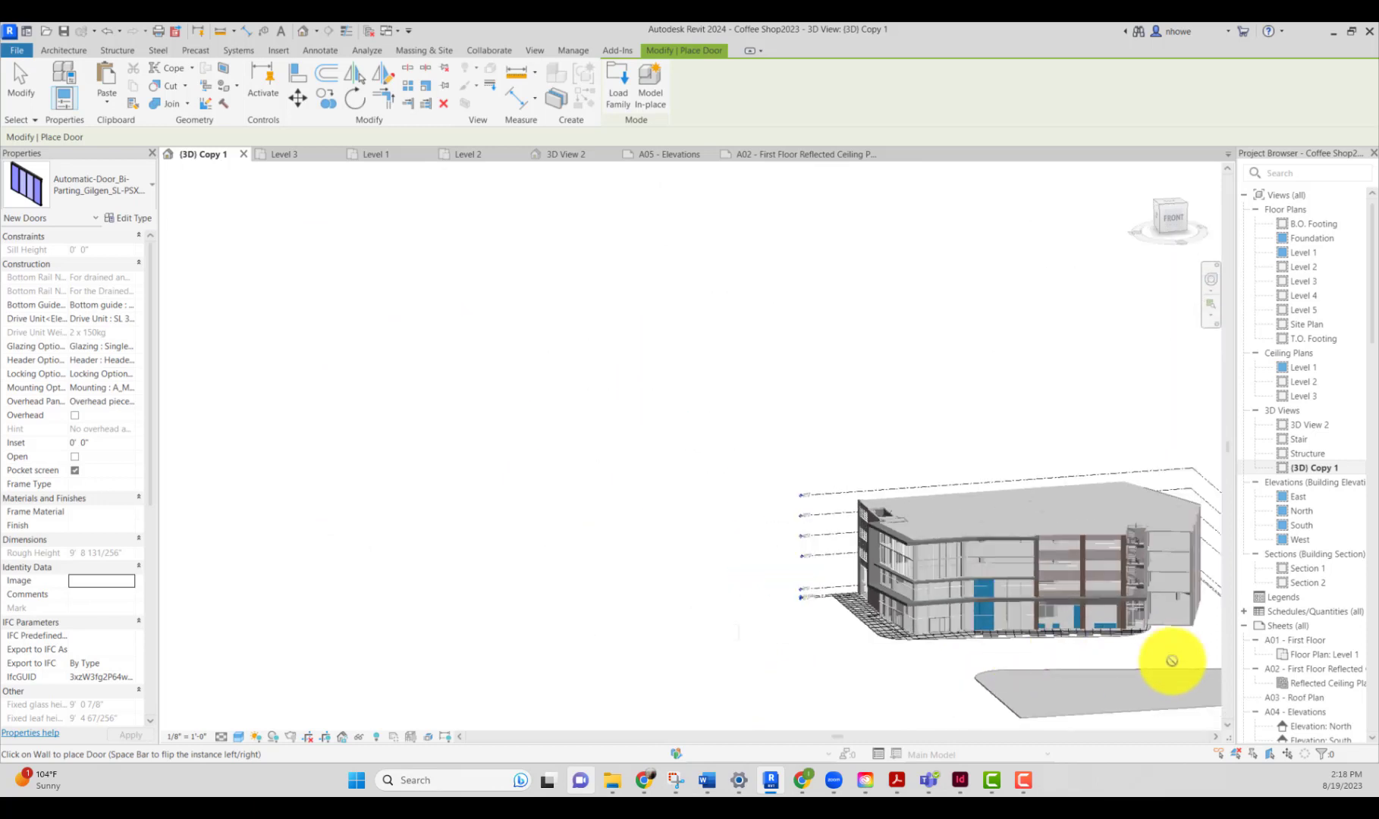
scroll(1172, 661, up, 6)
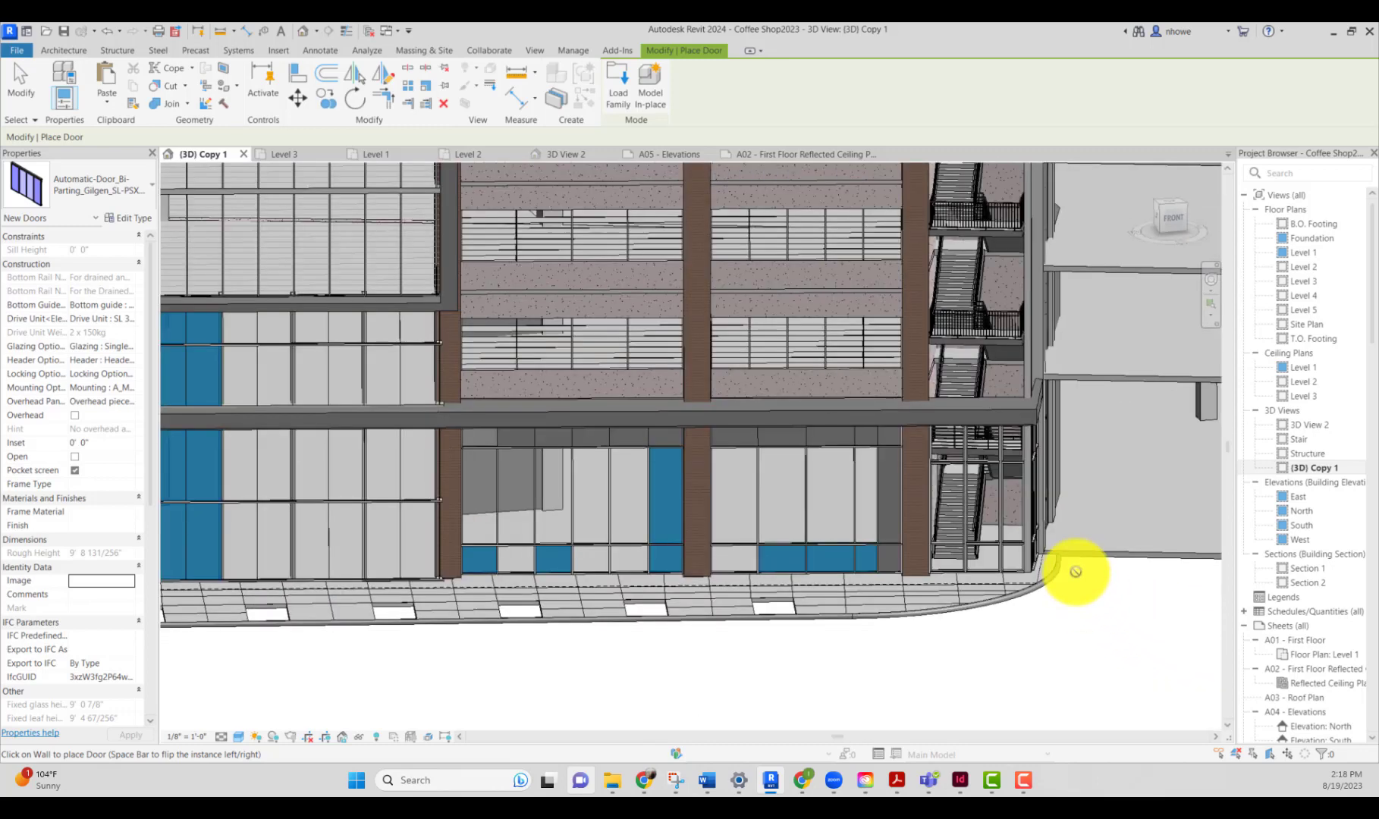
scroll(1075, 571, up, 1)
scroll(881, 497, up, 2)
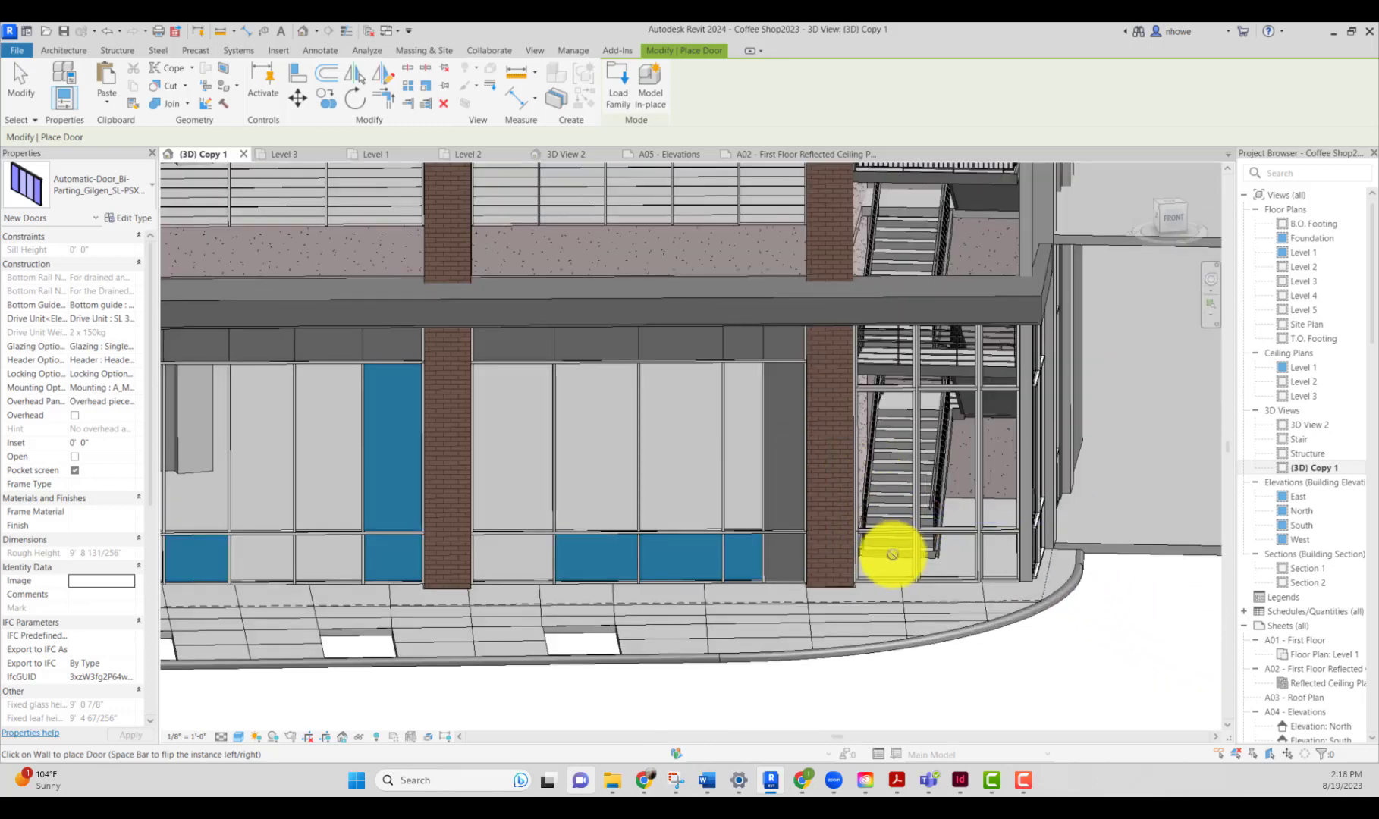
key(Escape)
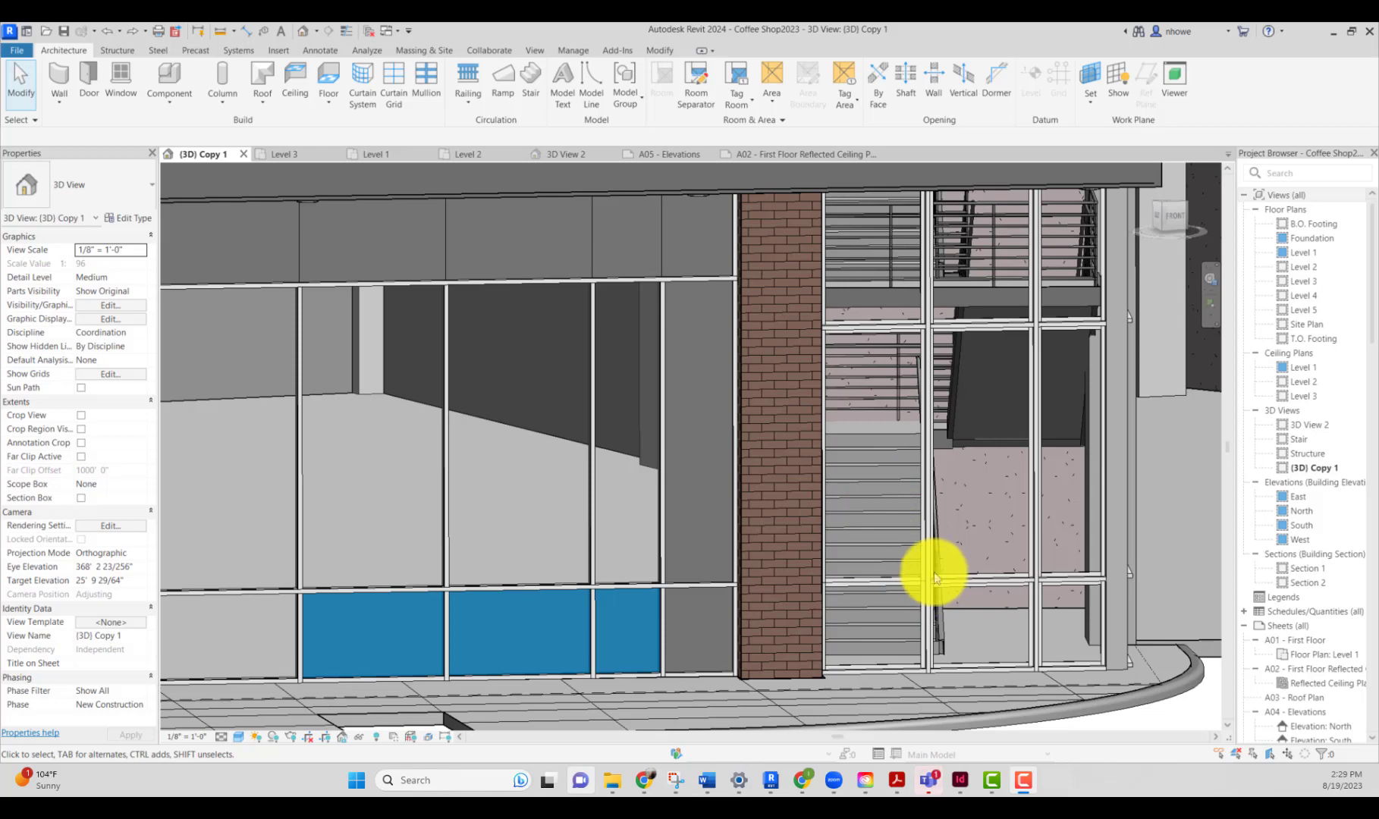
Step: Unpin the horizontal curtain grid line in the stair-side curtain wall and remove one of its segments
scroll(921, 581, down, 2)
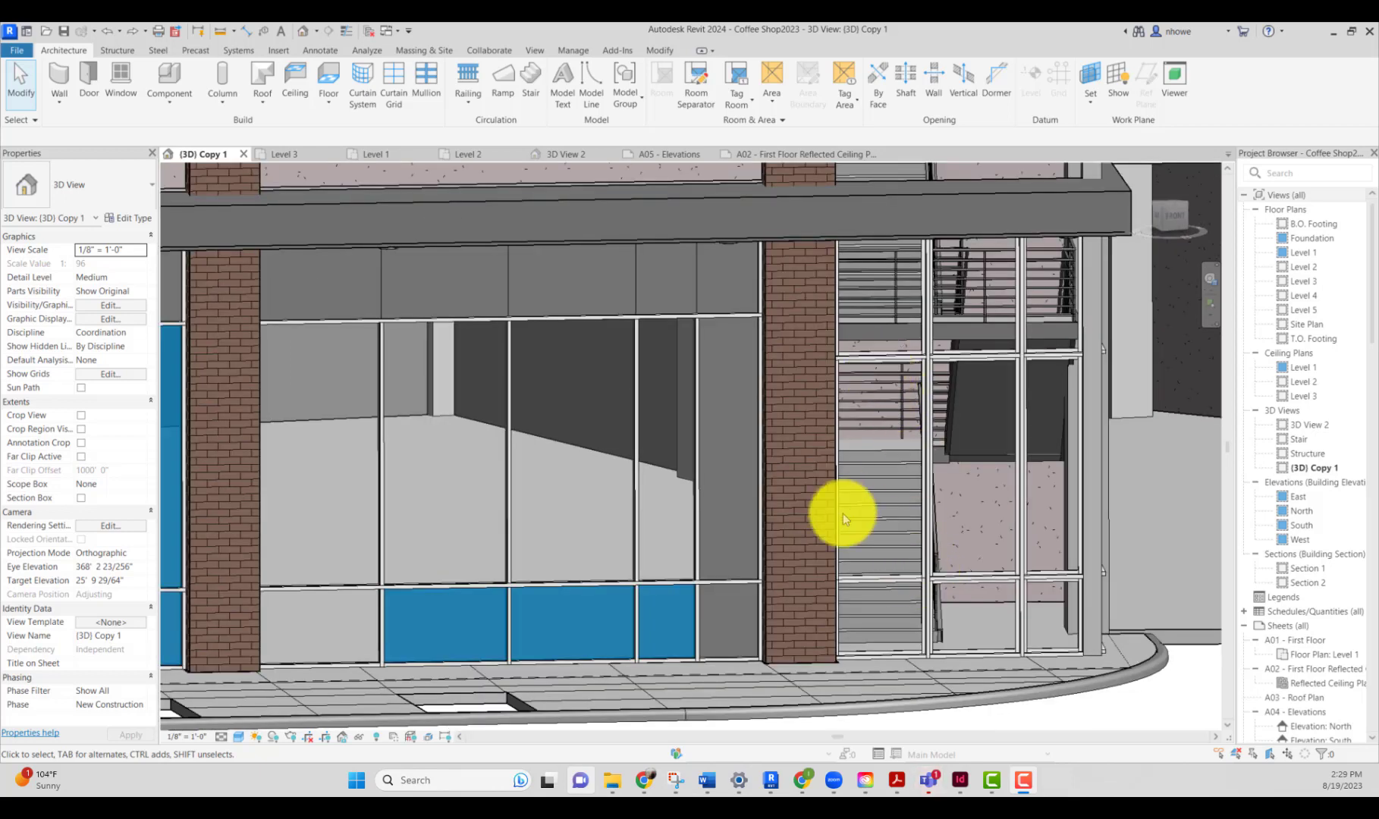
click(912, 581)
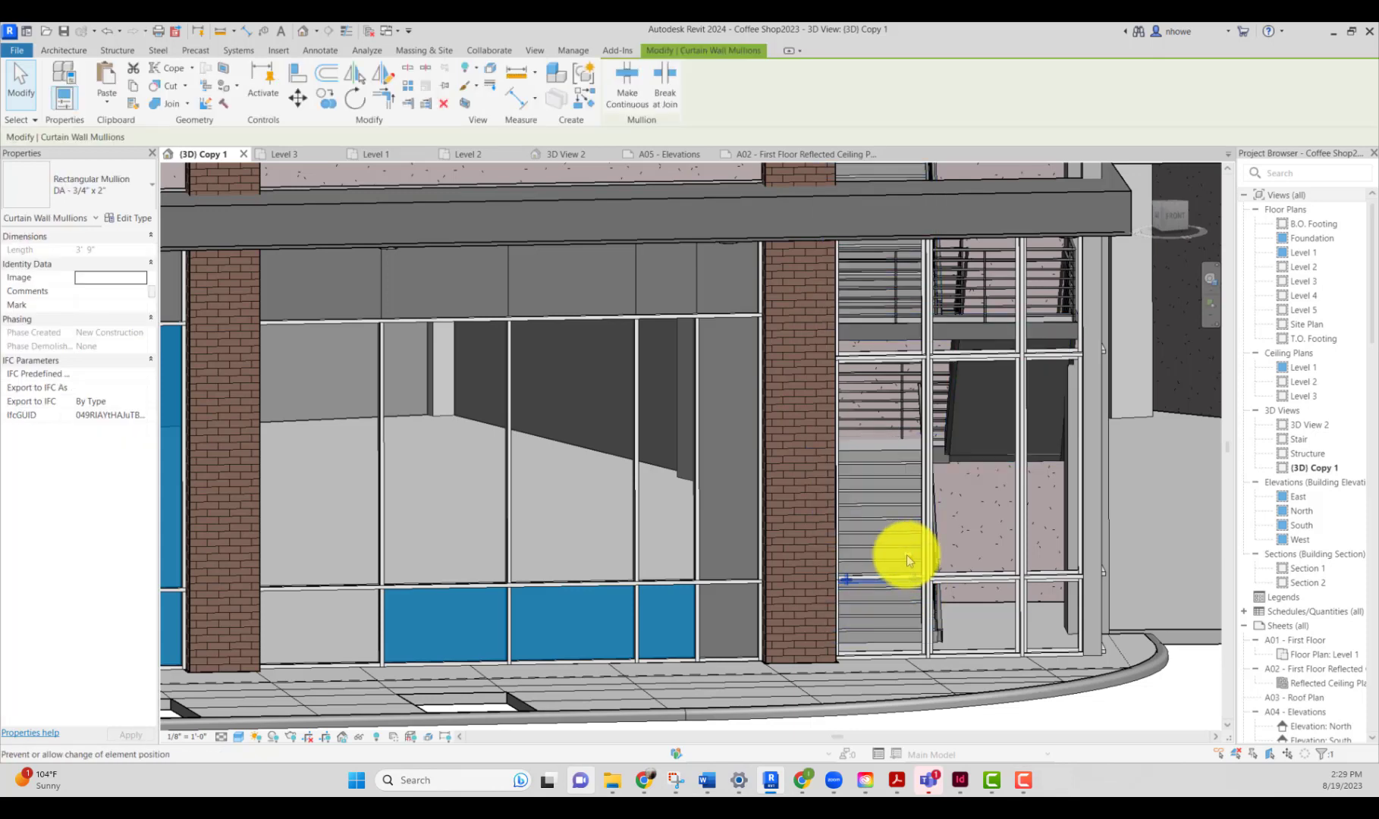
key(Escape)
click(912, 579)
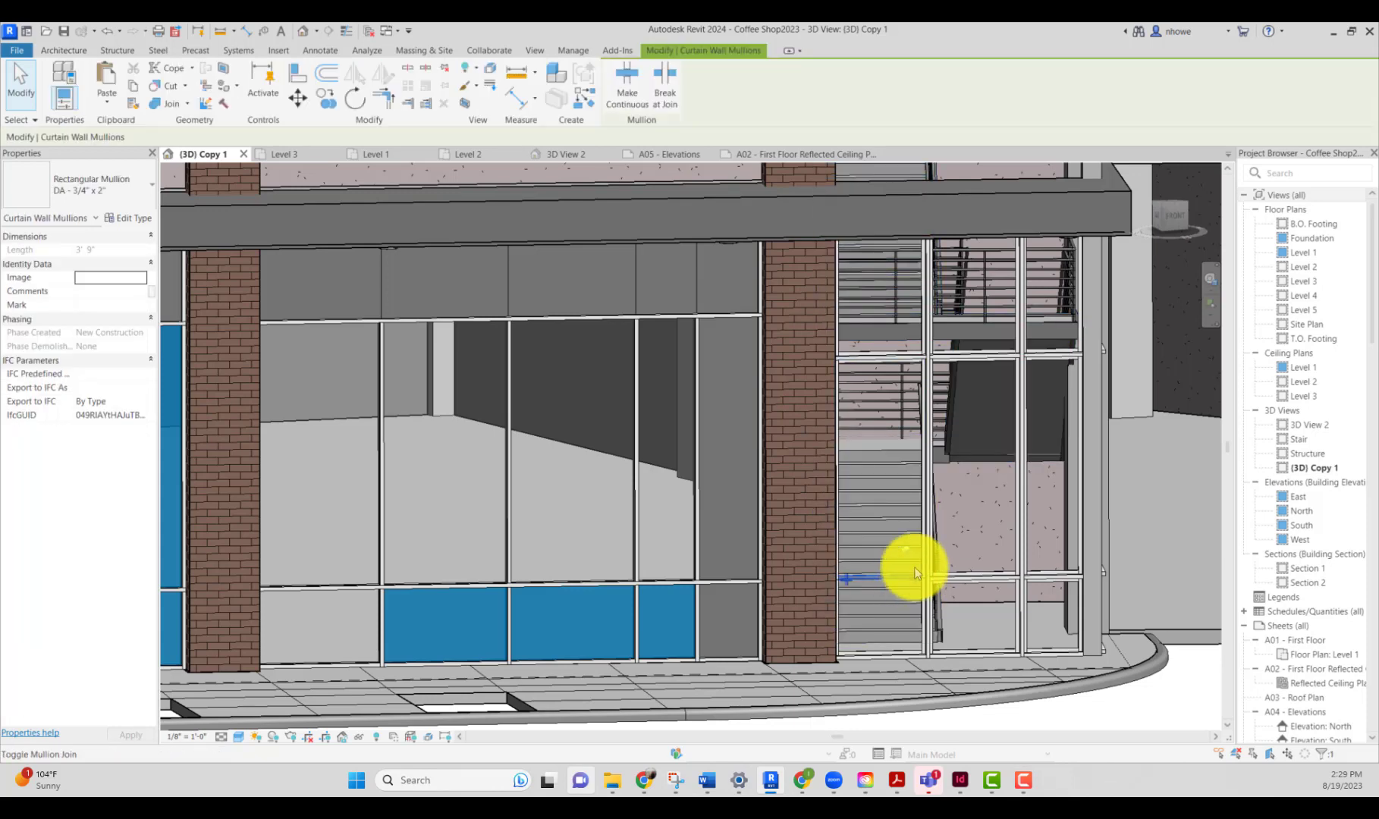
key(Escape)
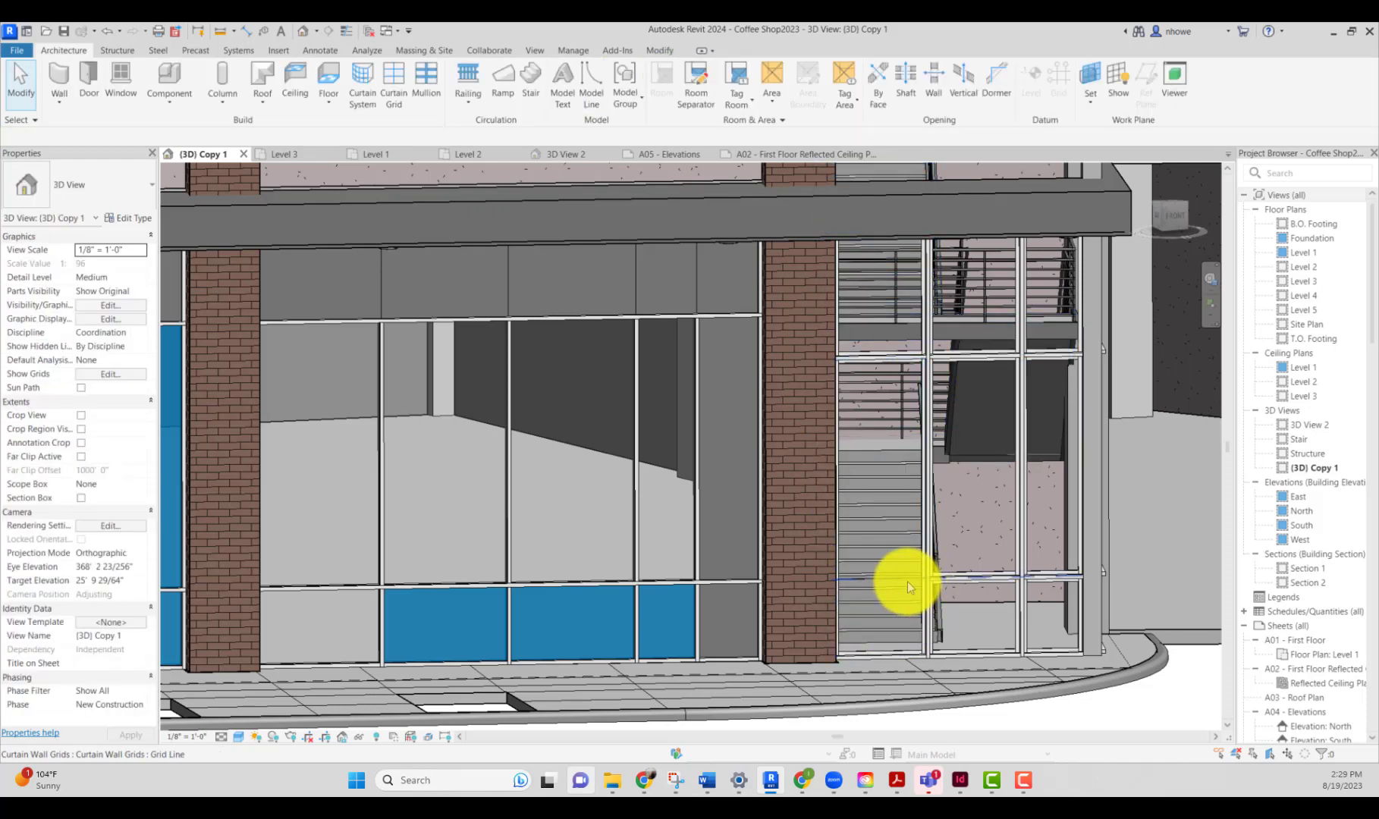
click(907, 581)
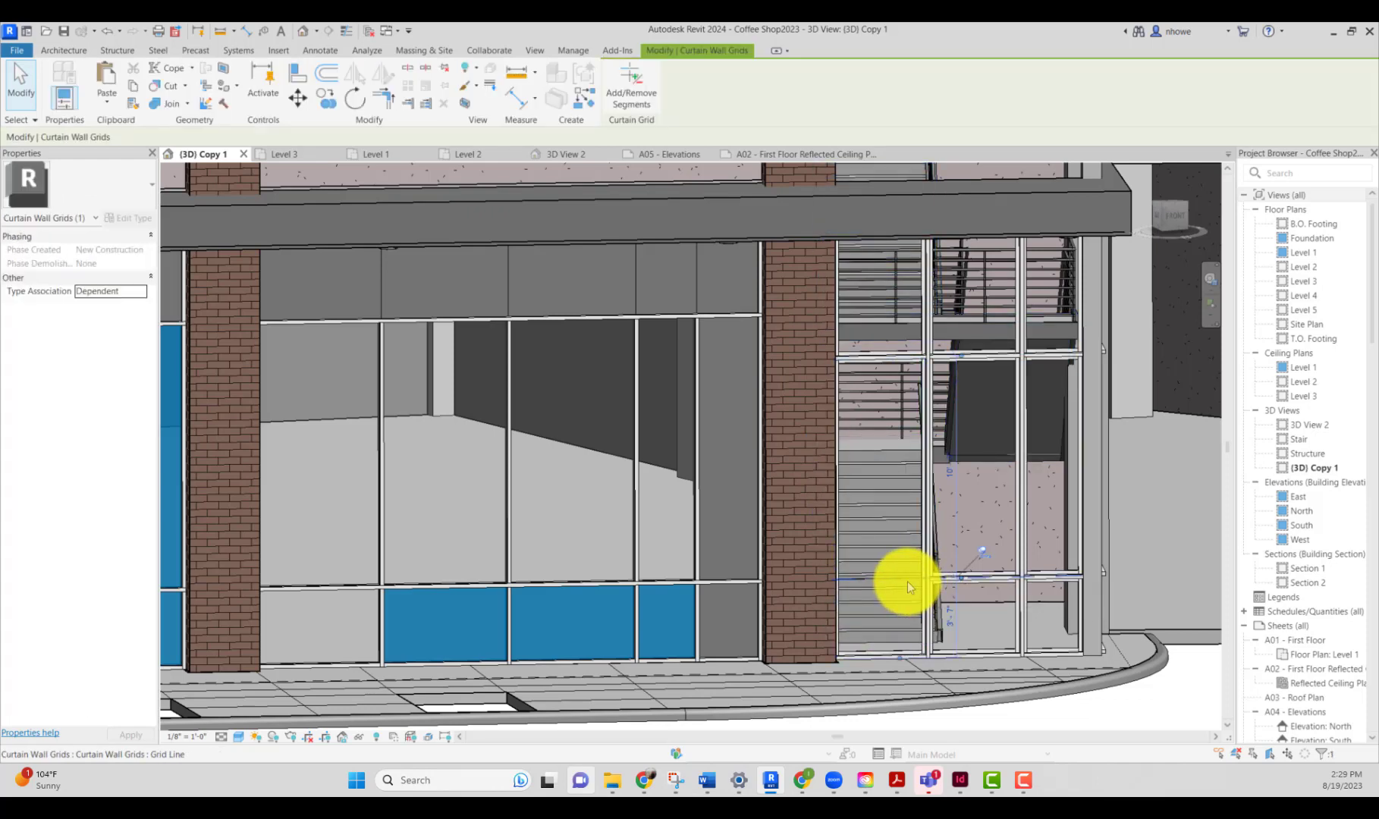
click(983, 554)
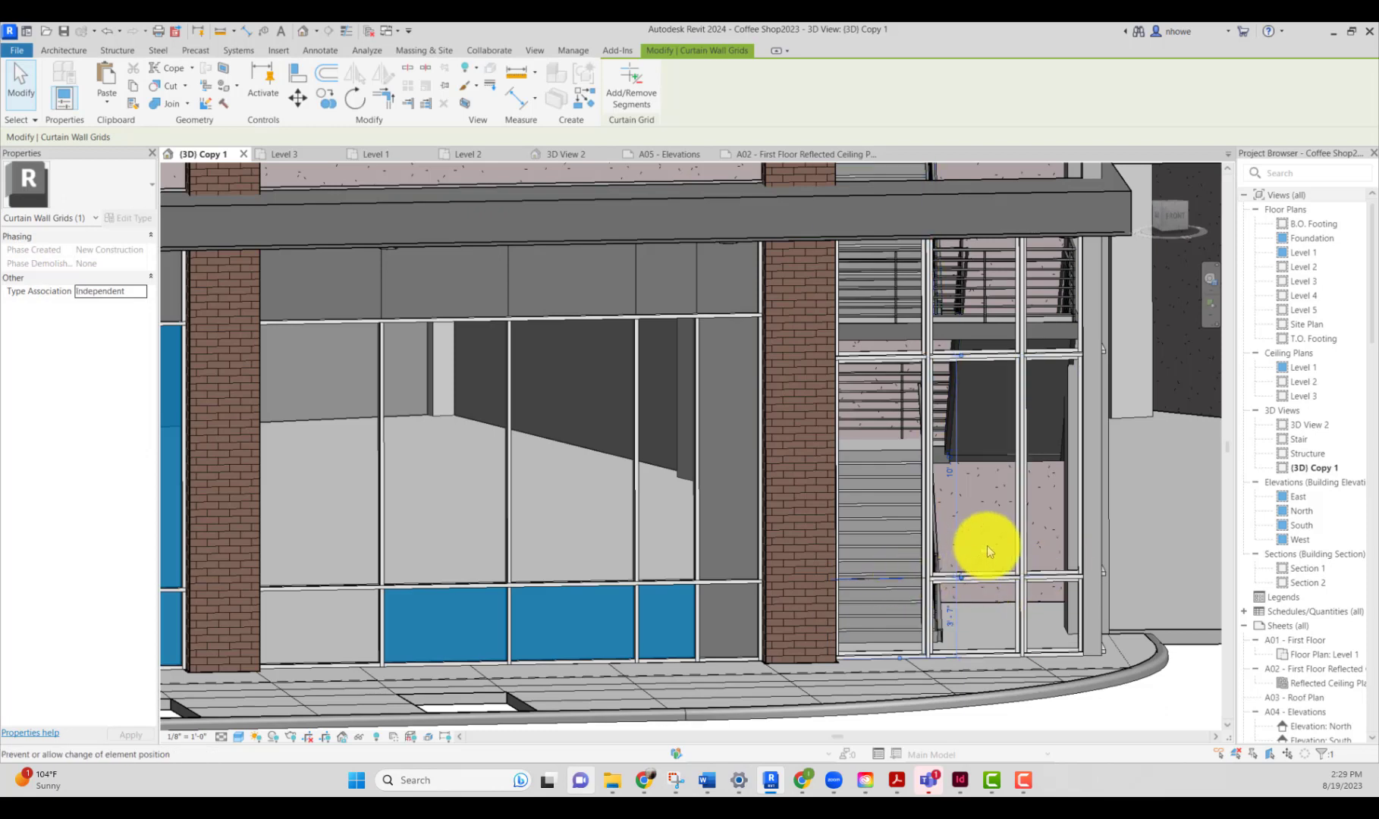
click(635, 96)
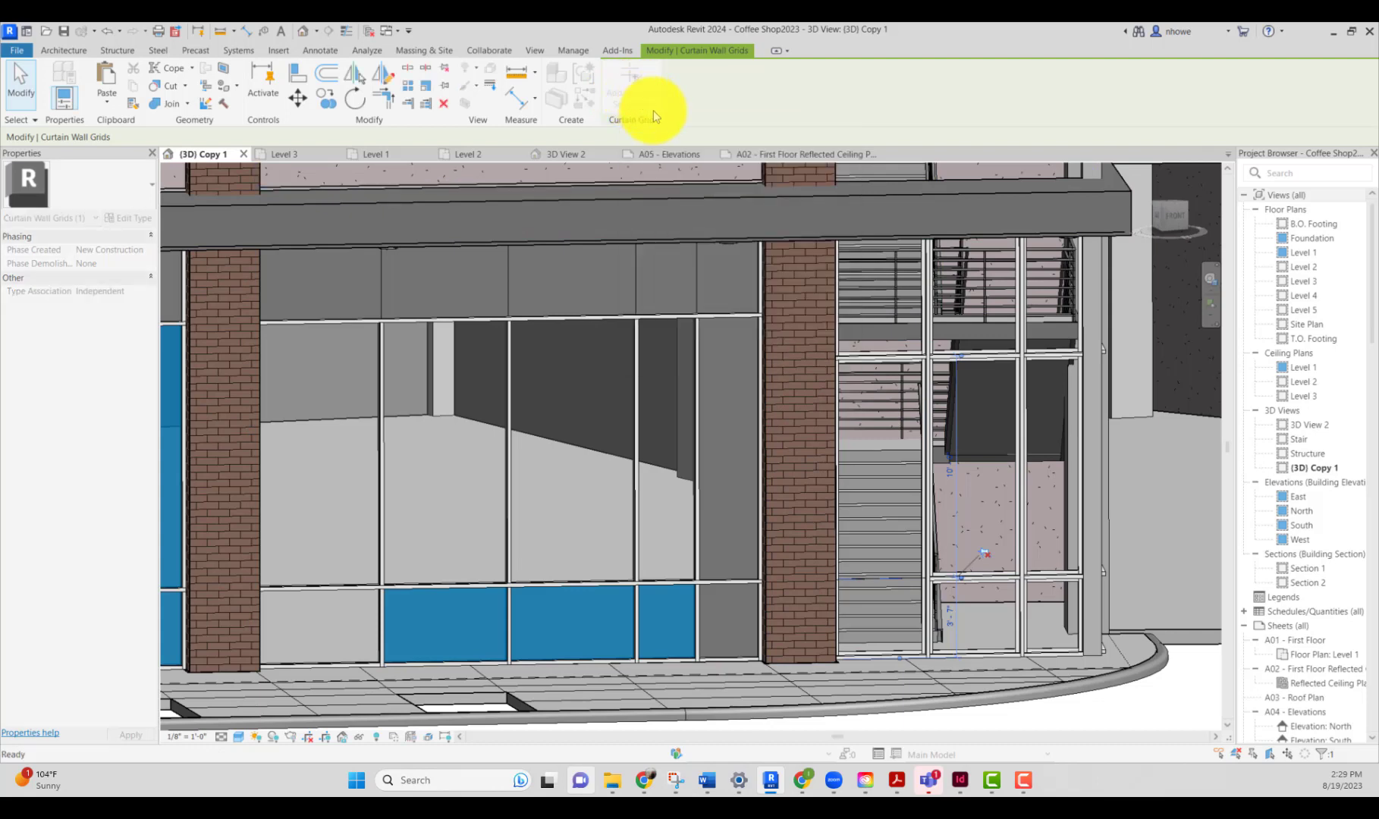
click(892, 577)
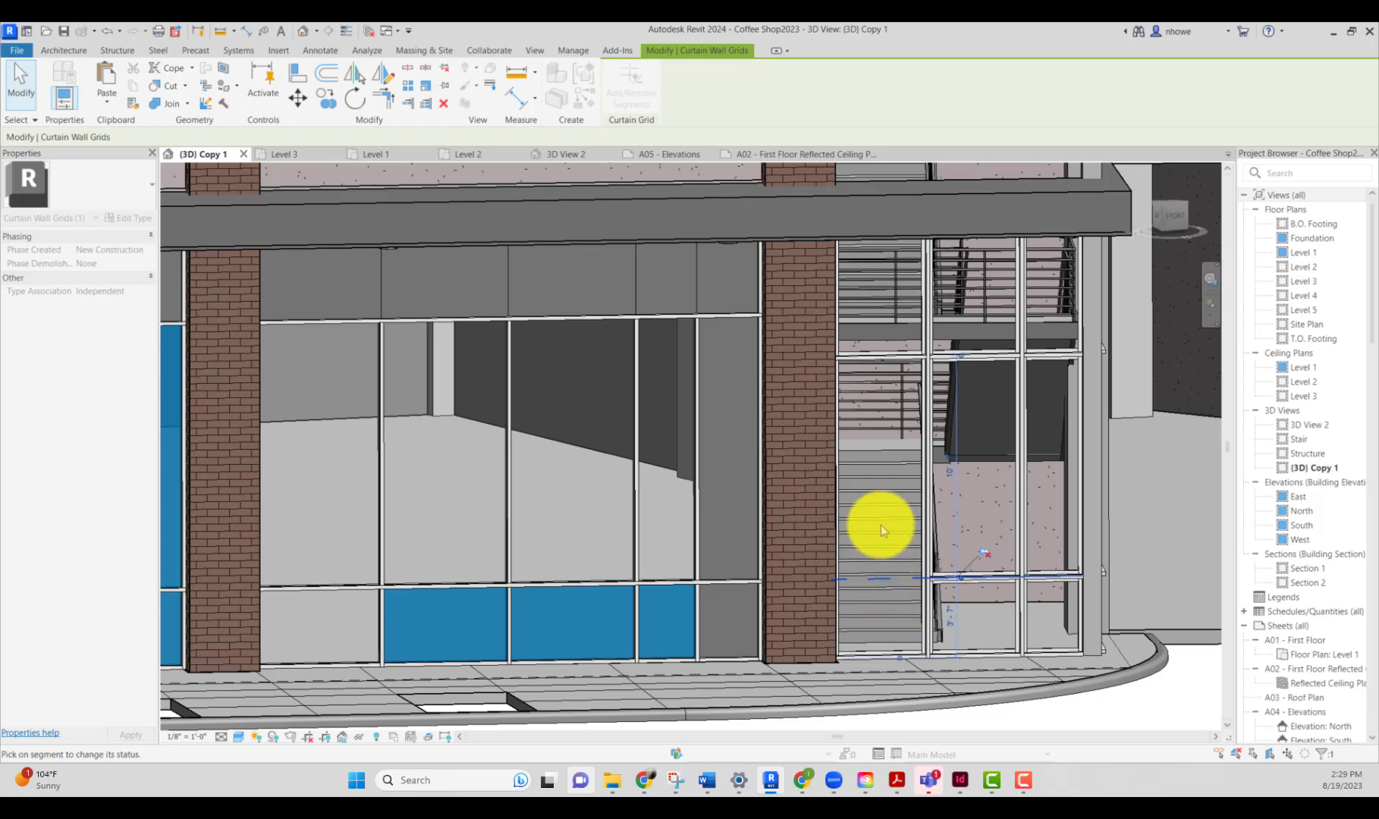
Step: Add a vertical curtain grid line to the stair-side curtain wall panel
click(65, 50)
click(387, 79)
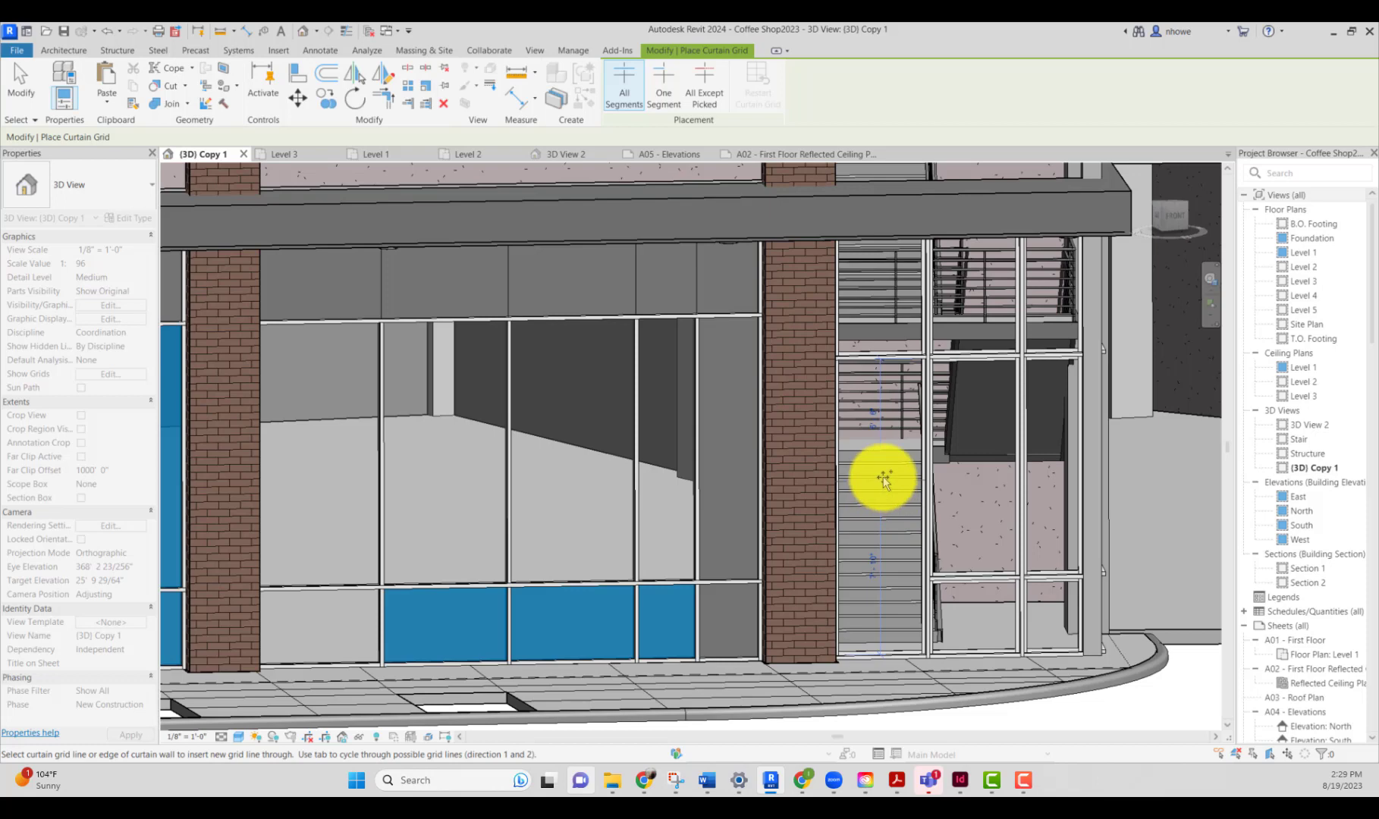
click(885, 480)
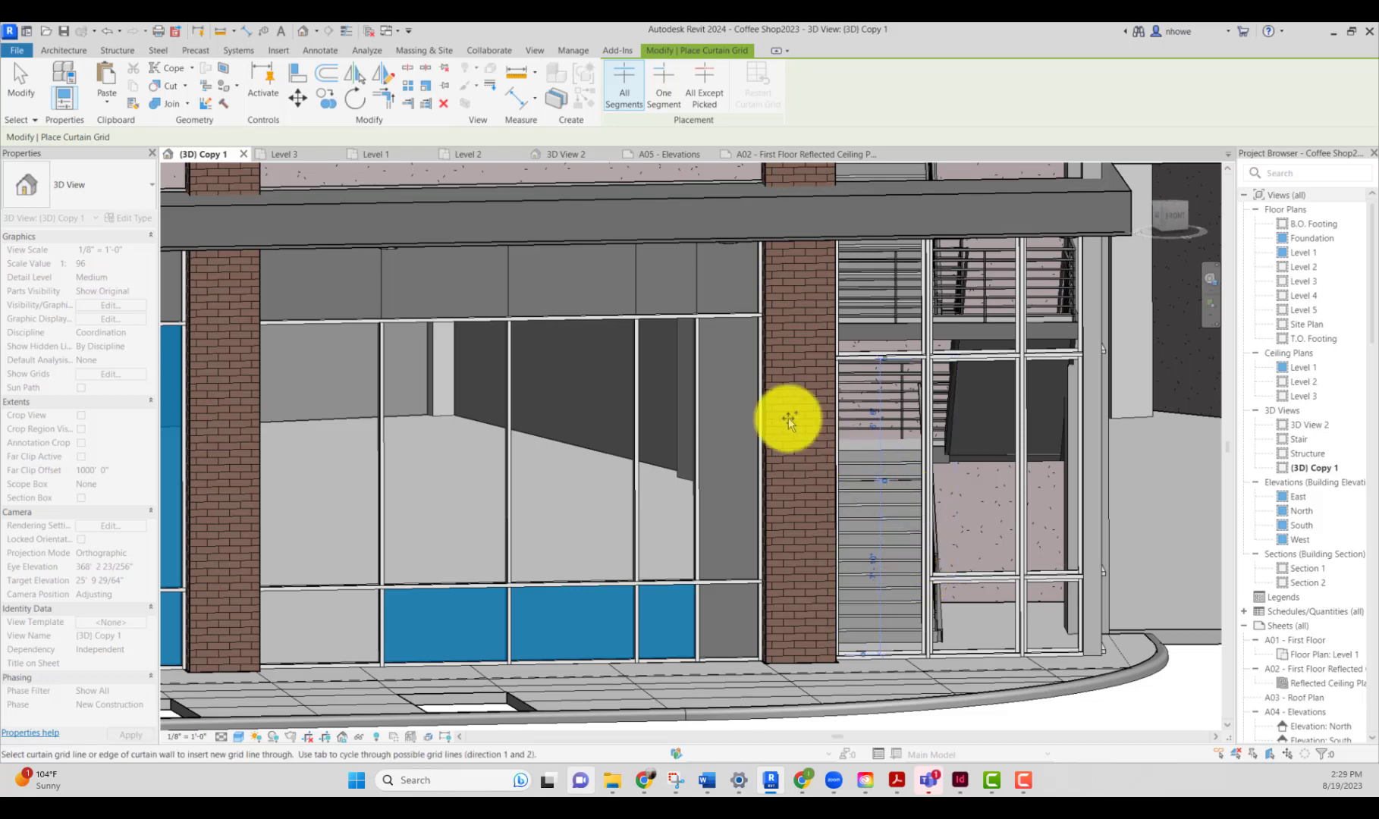
click(32, 102)
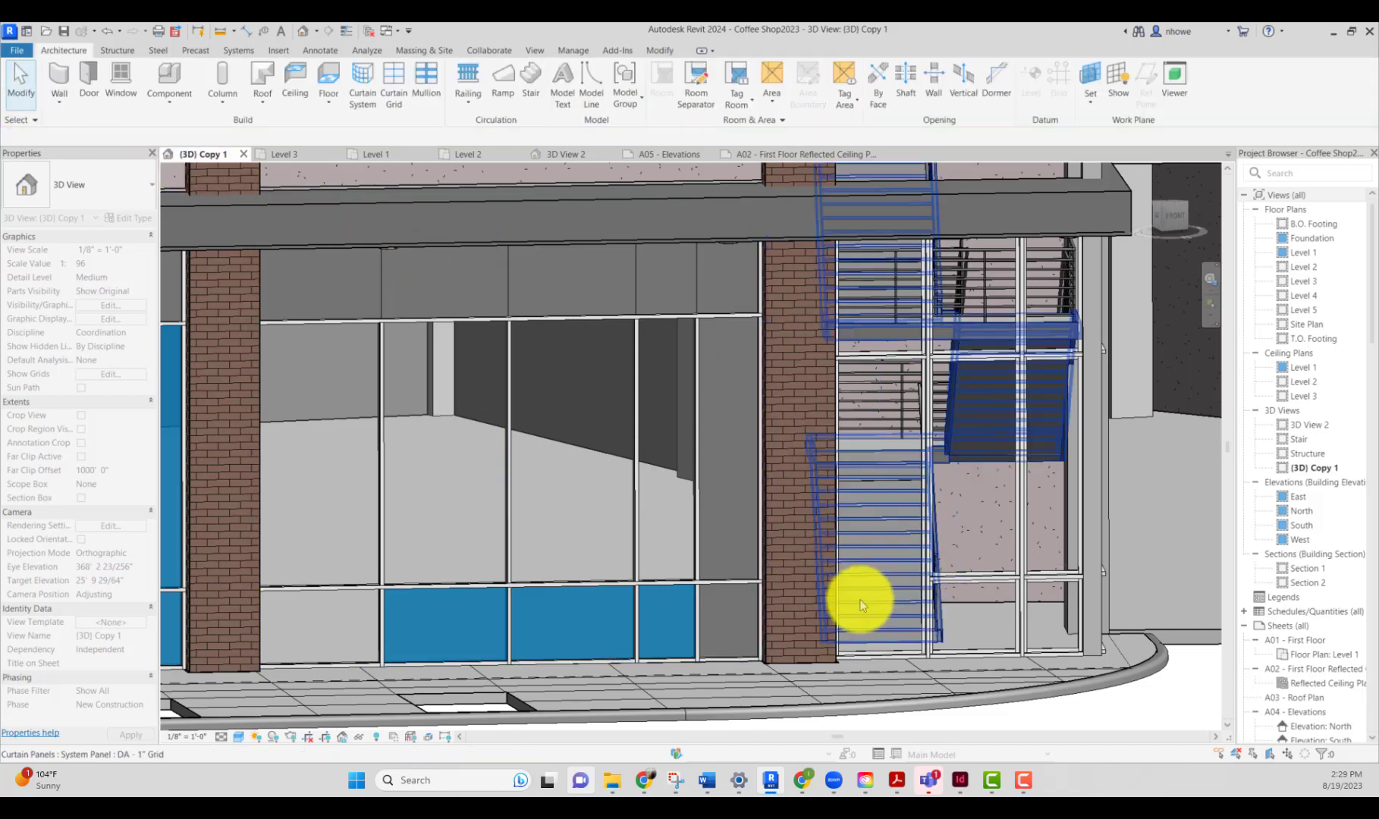
click(845, 482)
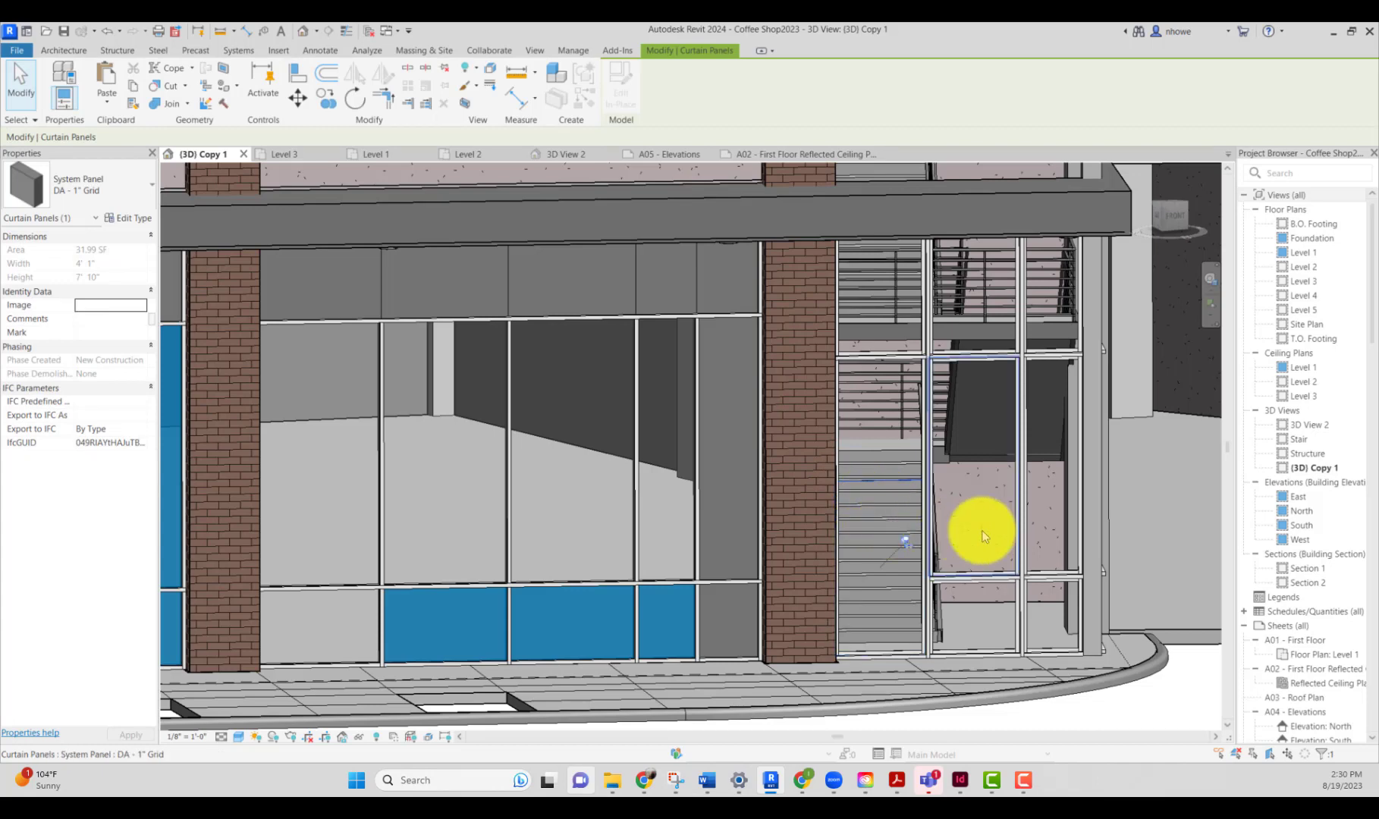
click(1132, 704)
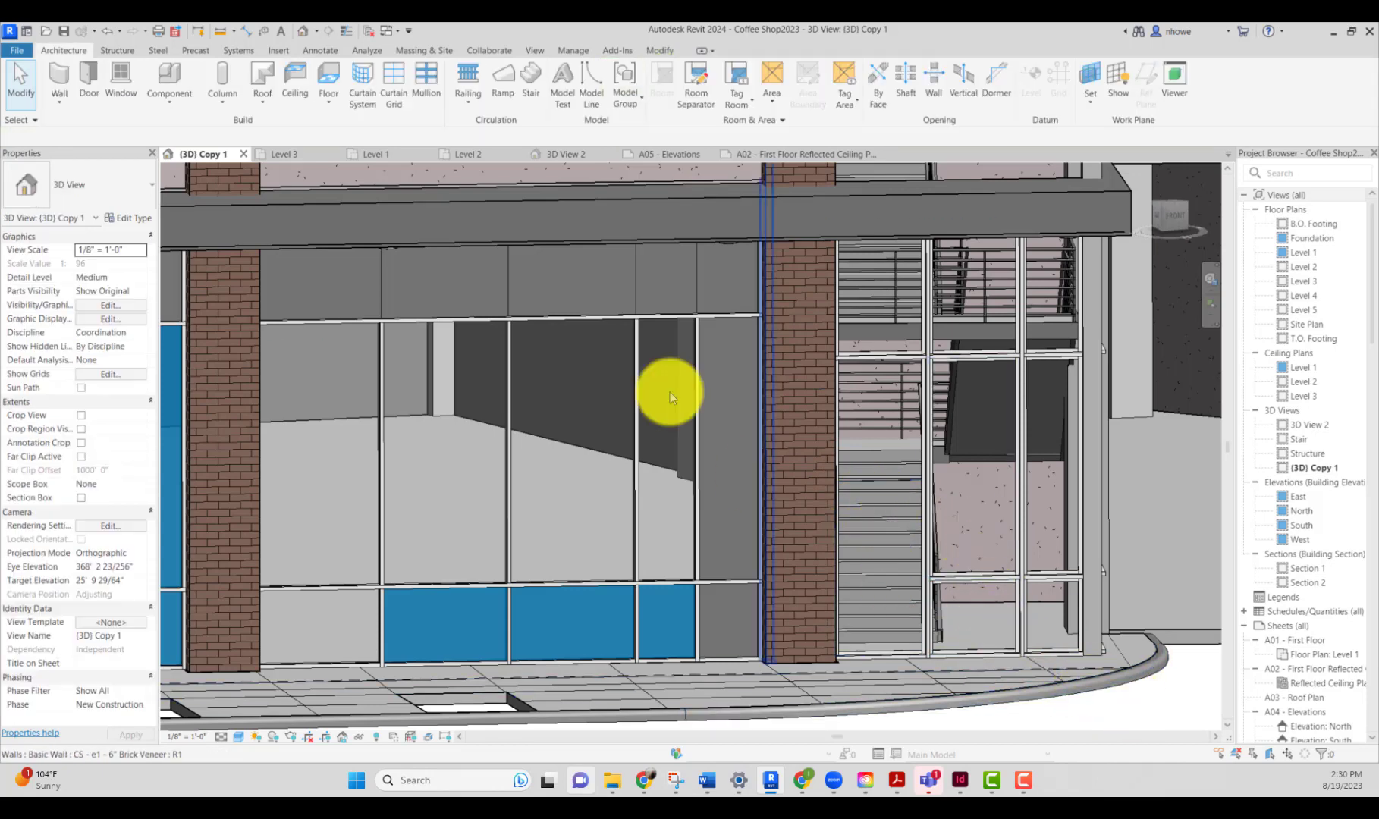
Step: Load the Door-Curtain-Wall-Single-Glass family into the project
click(272, 51)
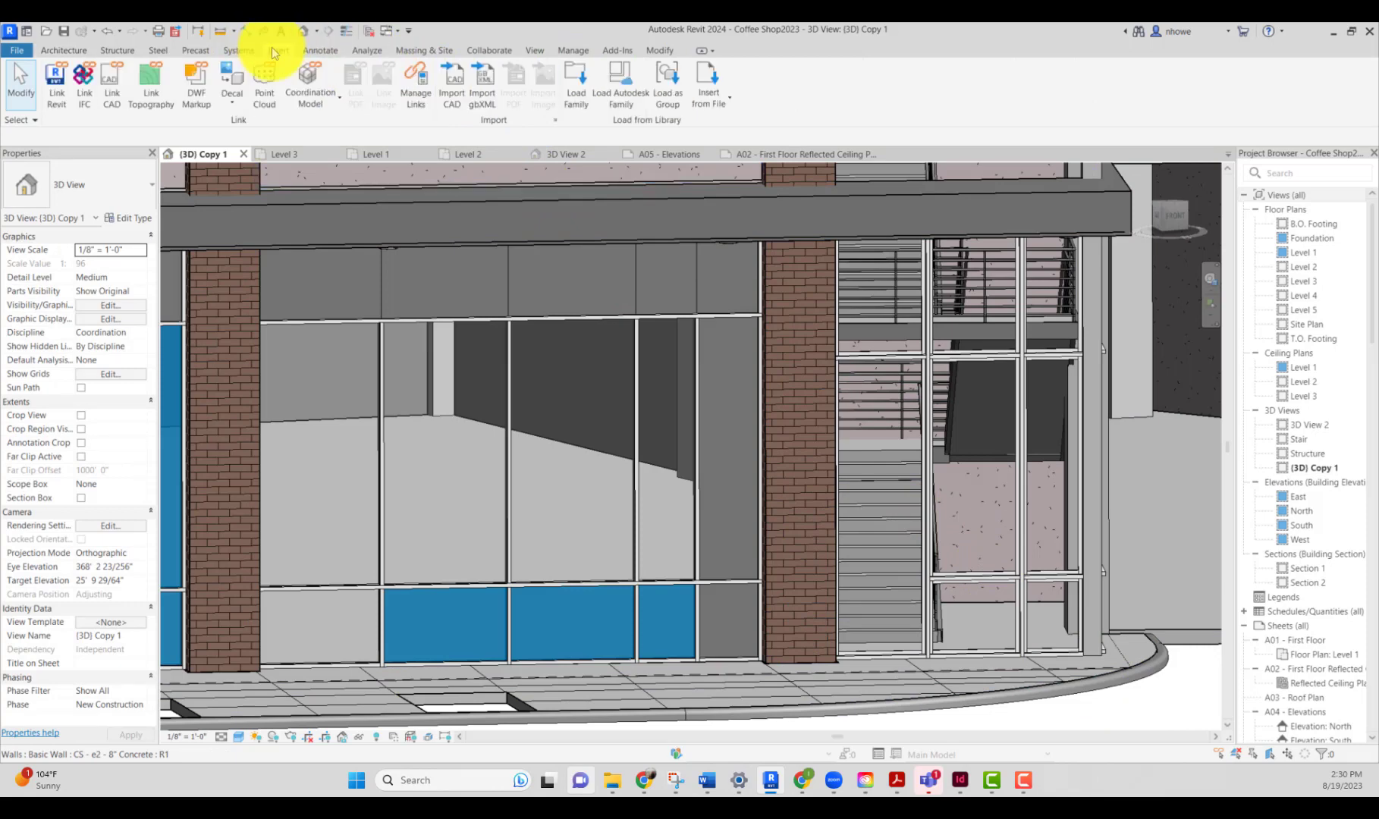
click(588, 105)
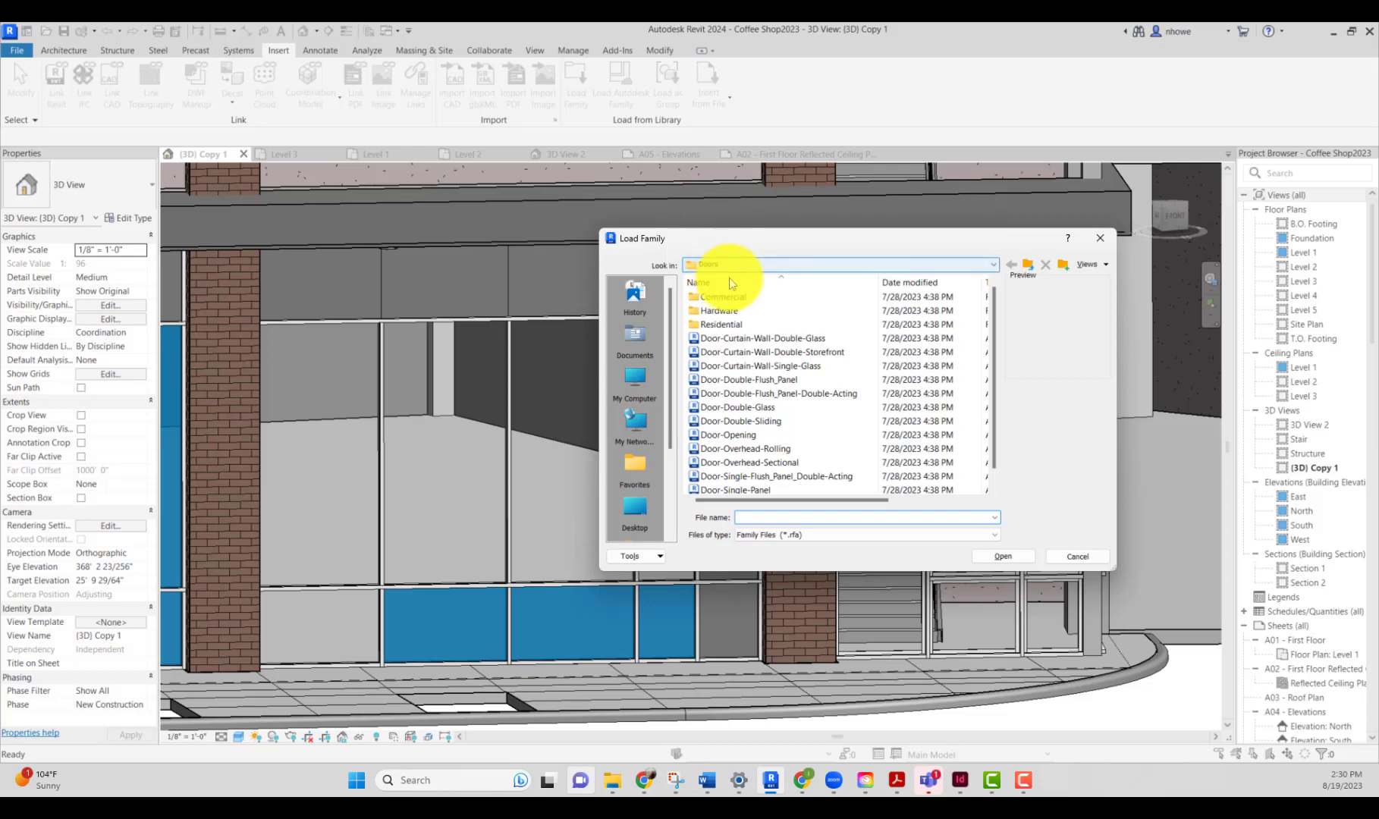
click(795, 372)
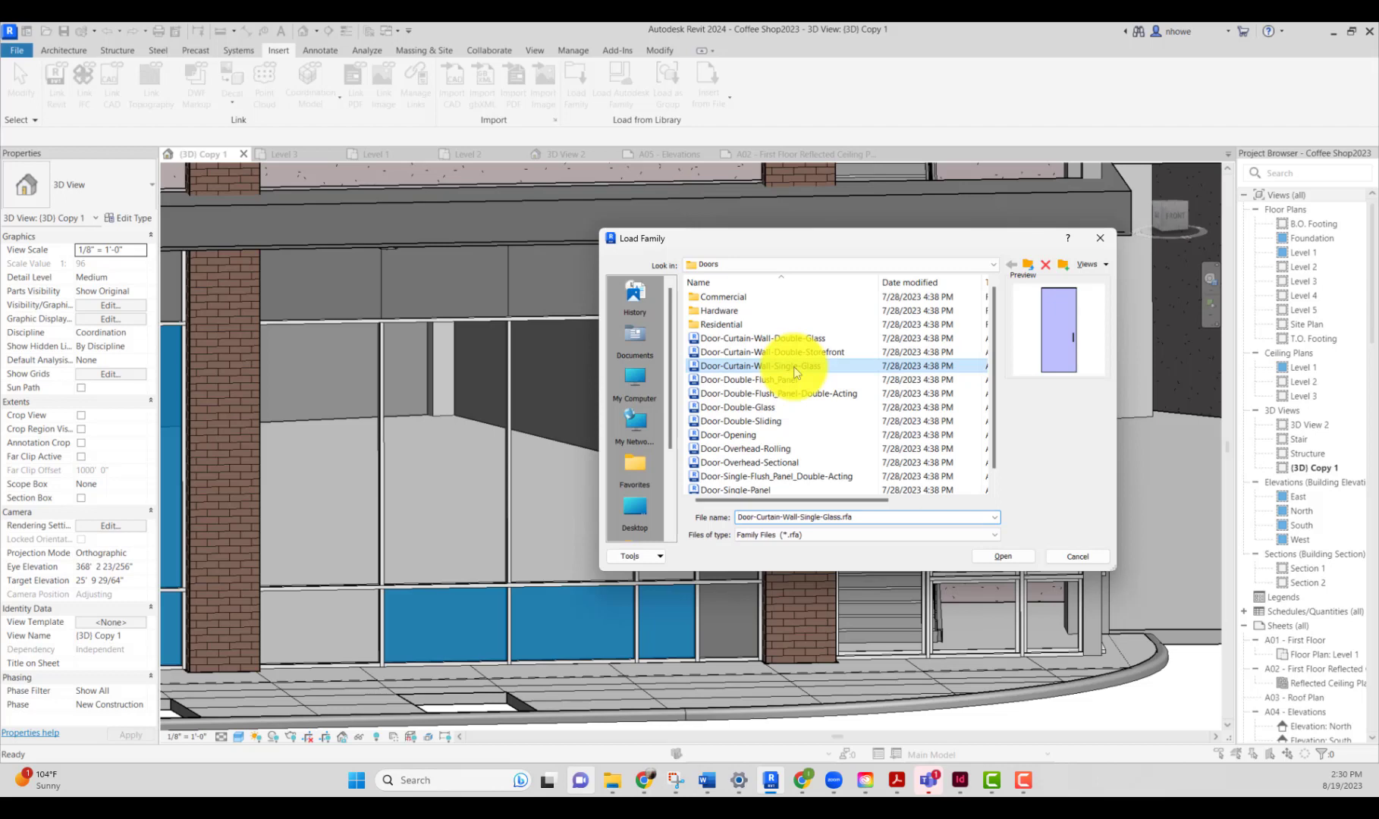
click(1000, 559)
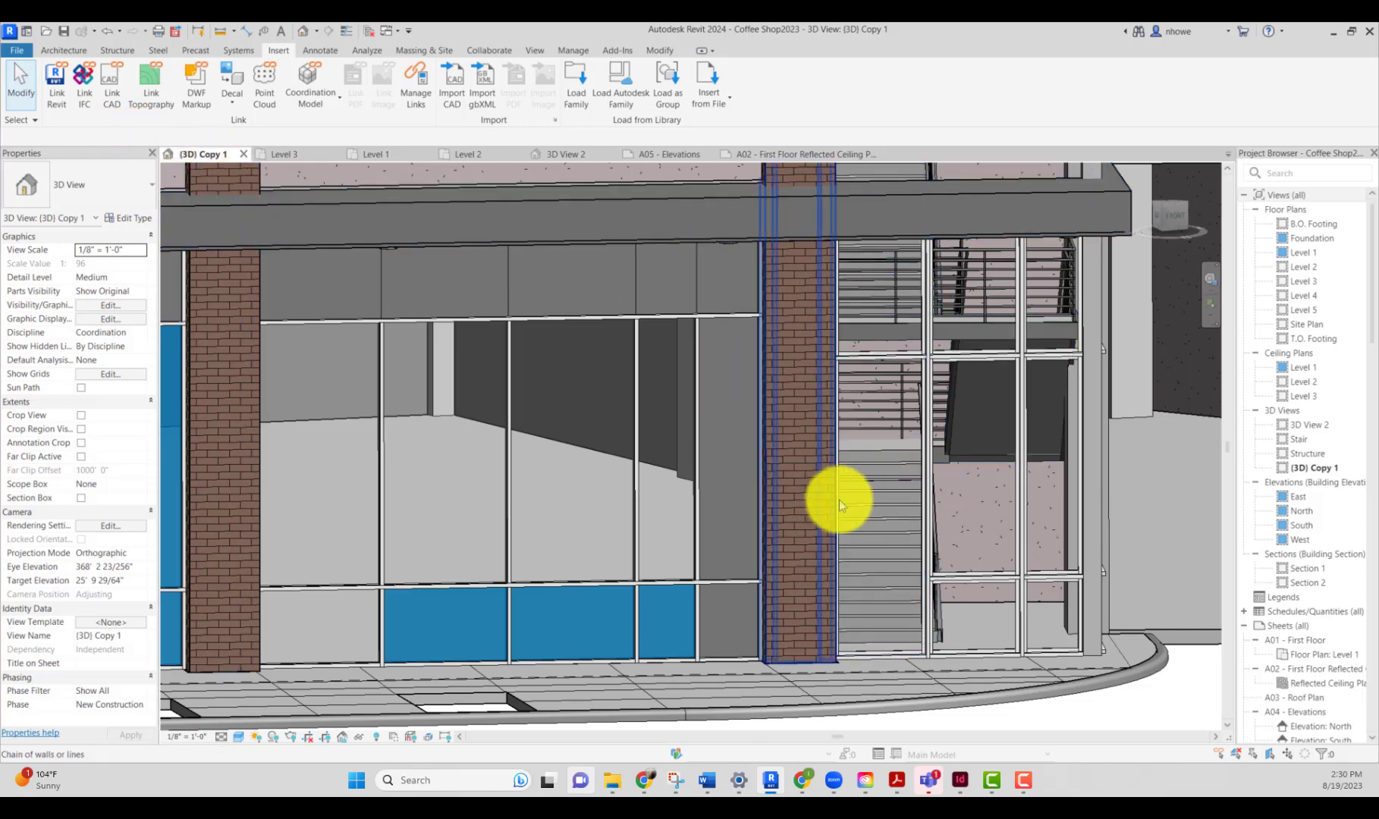
Step: Swap the lower-left panel of the stair-side curtain wall to the Door-Curtain-Wall-Single-Glass door type
key(Tab)
key(Tab)
key(Tab)
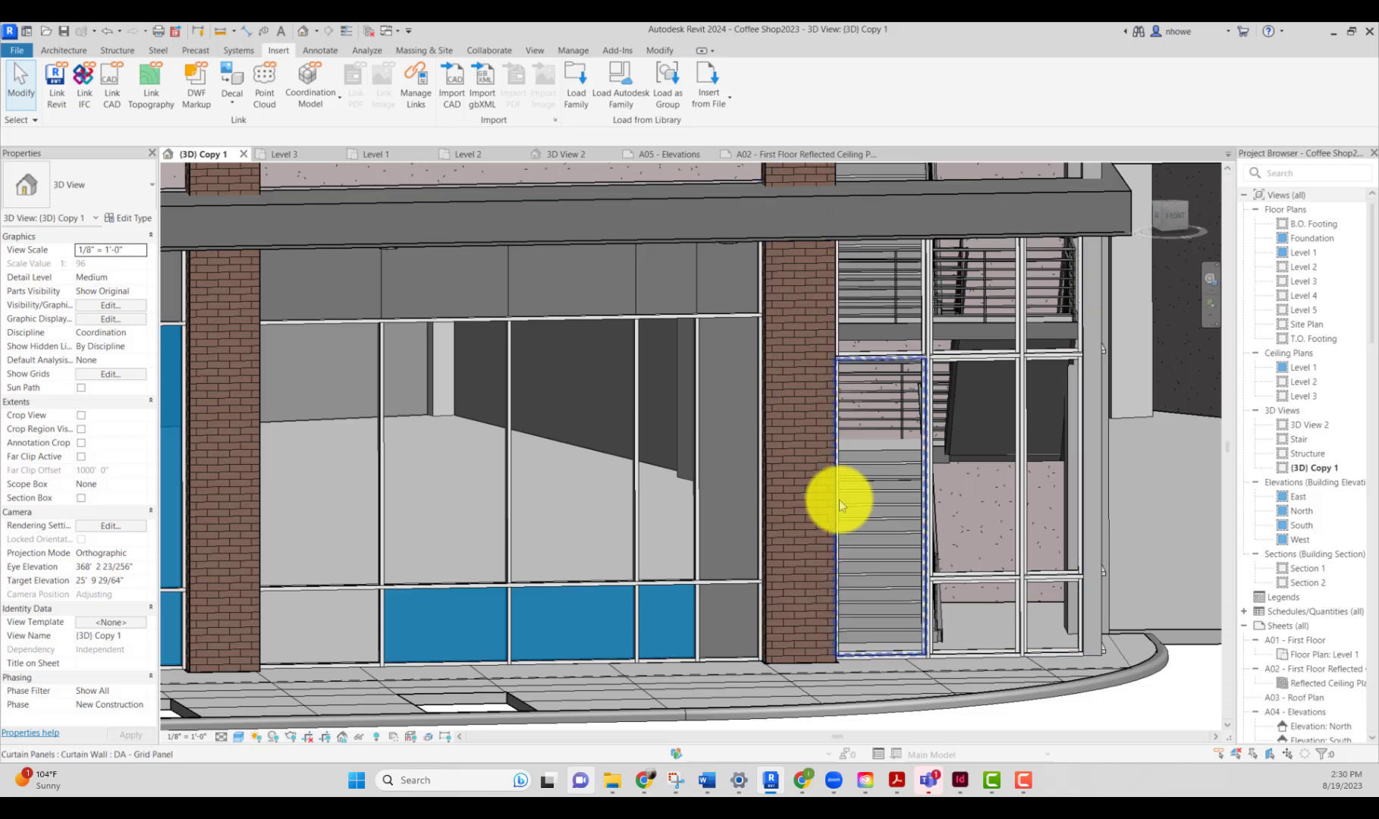
click(840, 504)
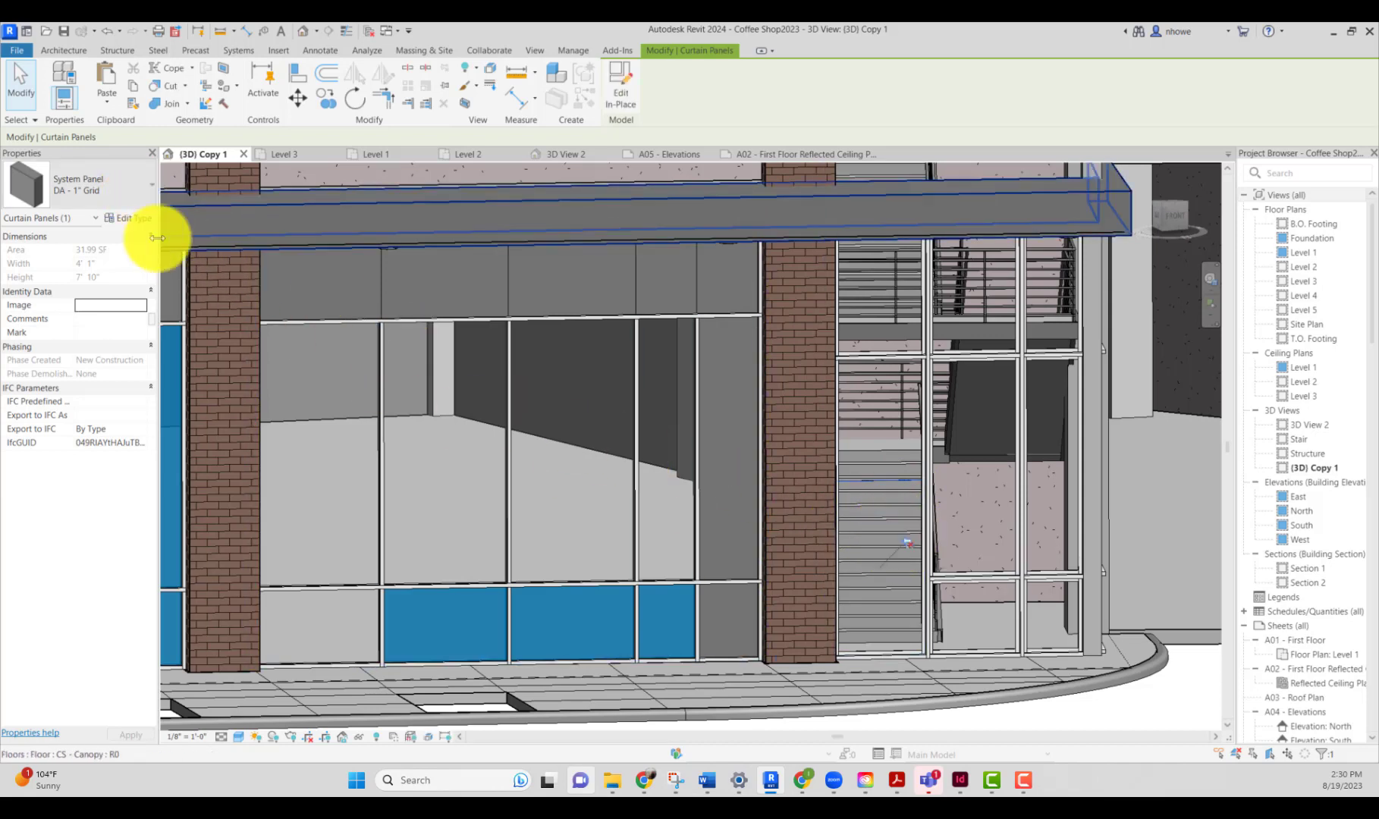
click(144, 199)
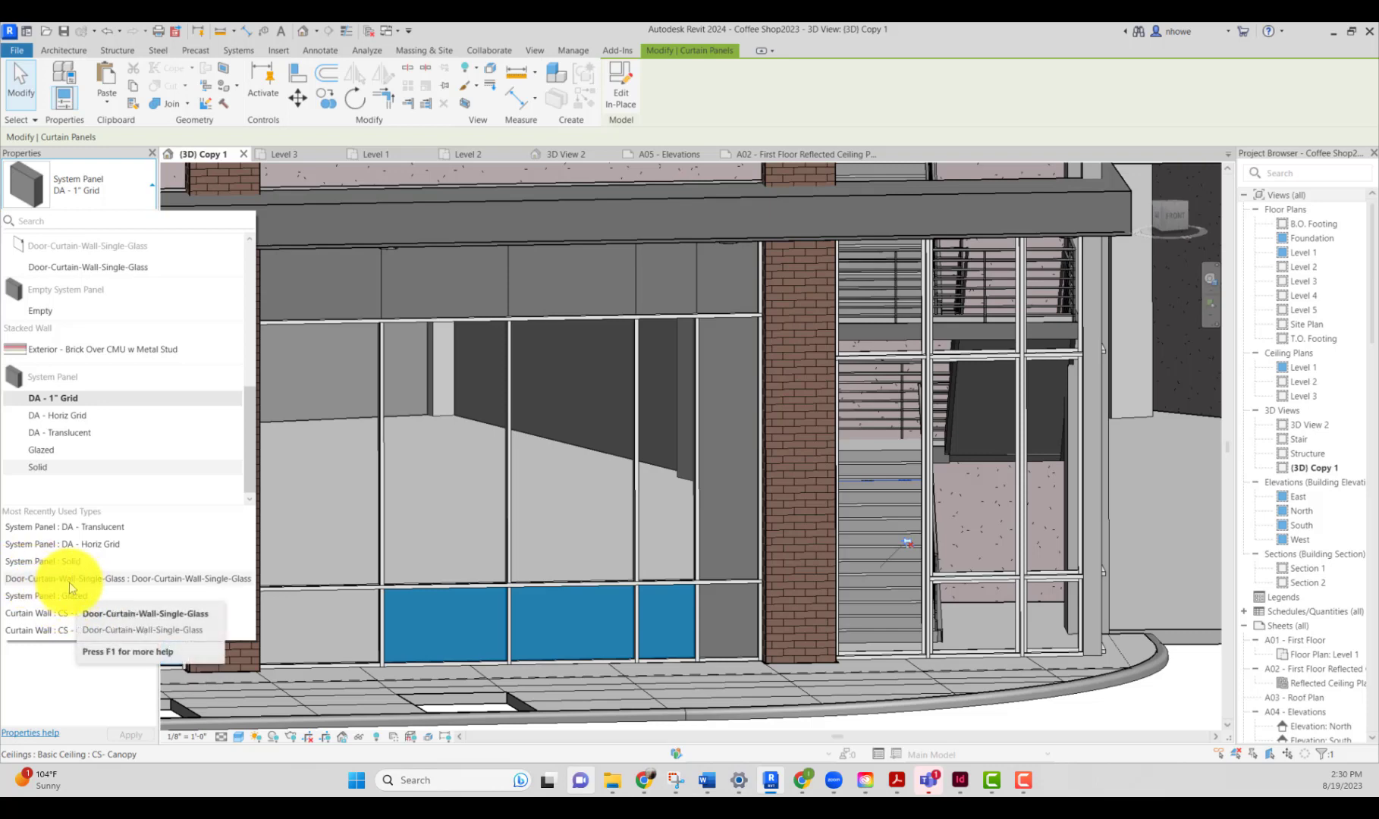
click(73, 582)
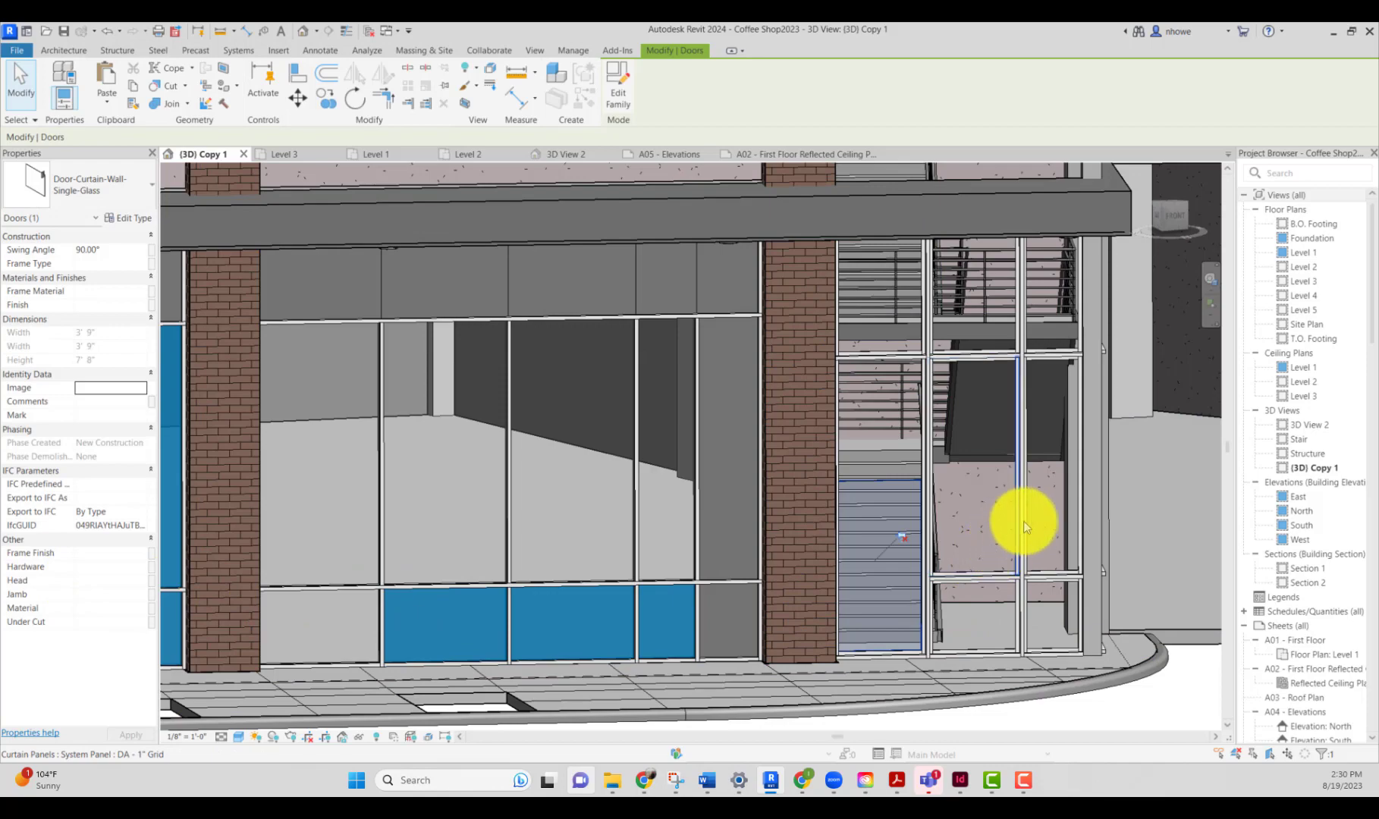
Step: Examine the new curtain wall door's swing in the Level 1 floor plan, then return to the 3D view
double_click(1299, 253)
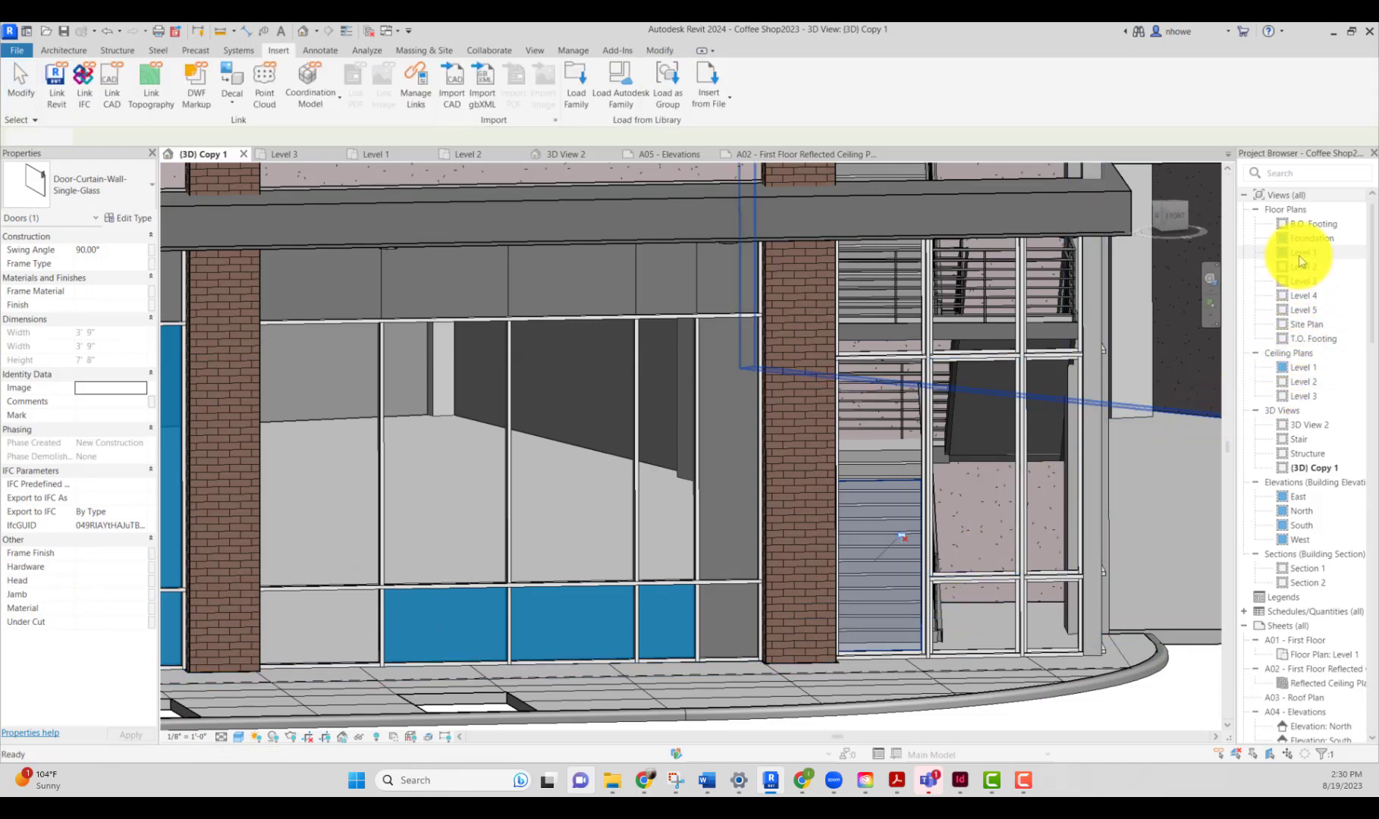
scroll(968, 535, up, 2)
scroll(968, 535, down, 3)
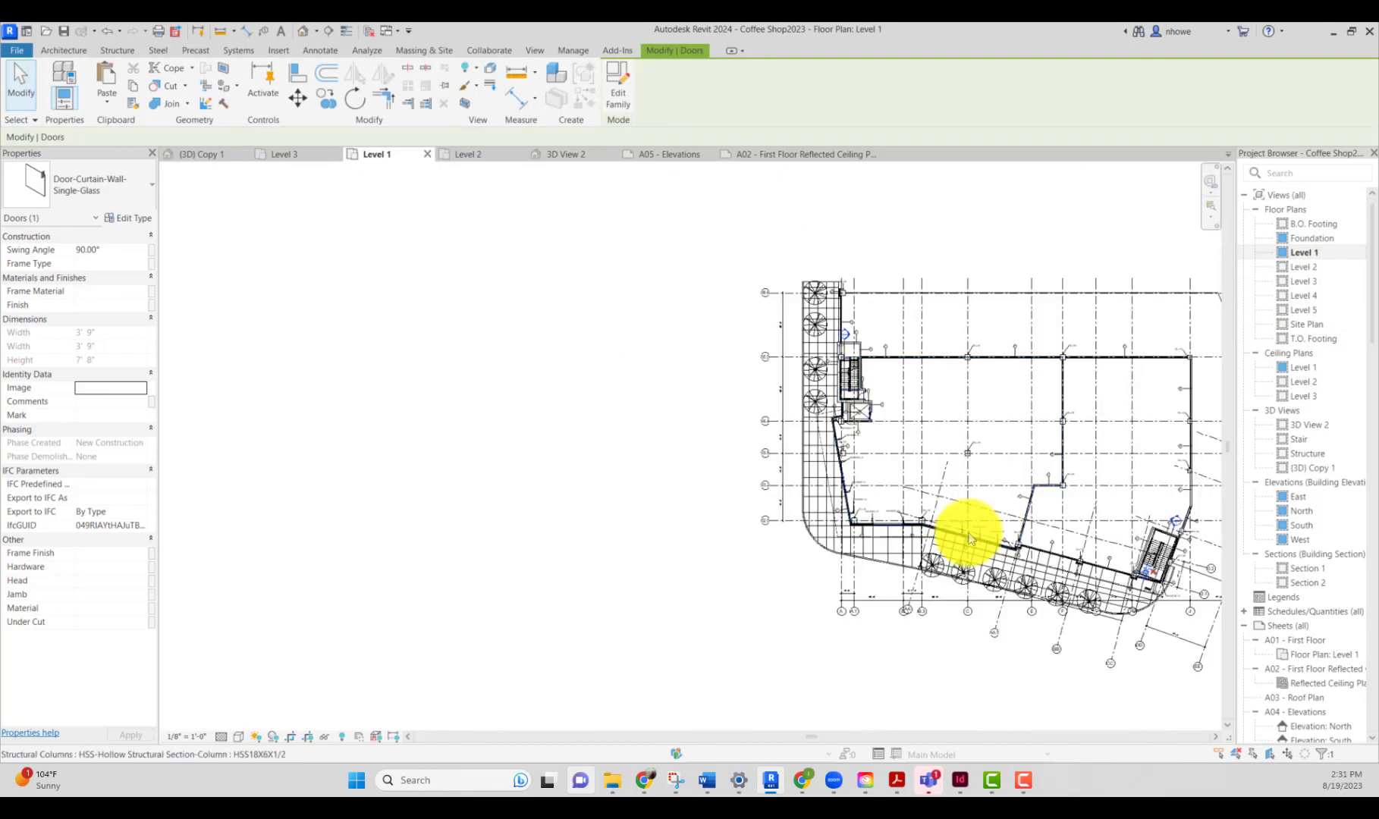
scroll(1174, 584, up, 5)
scroll(1158, 584, up, 2)
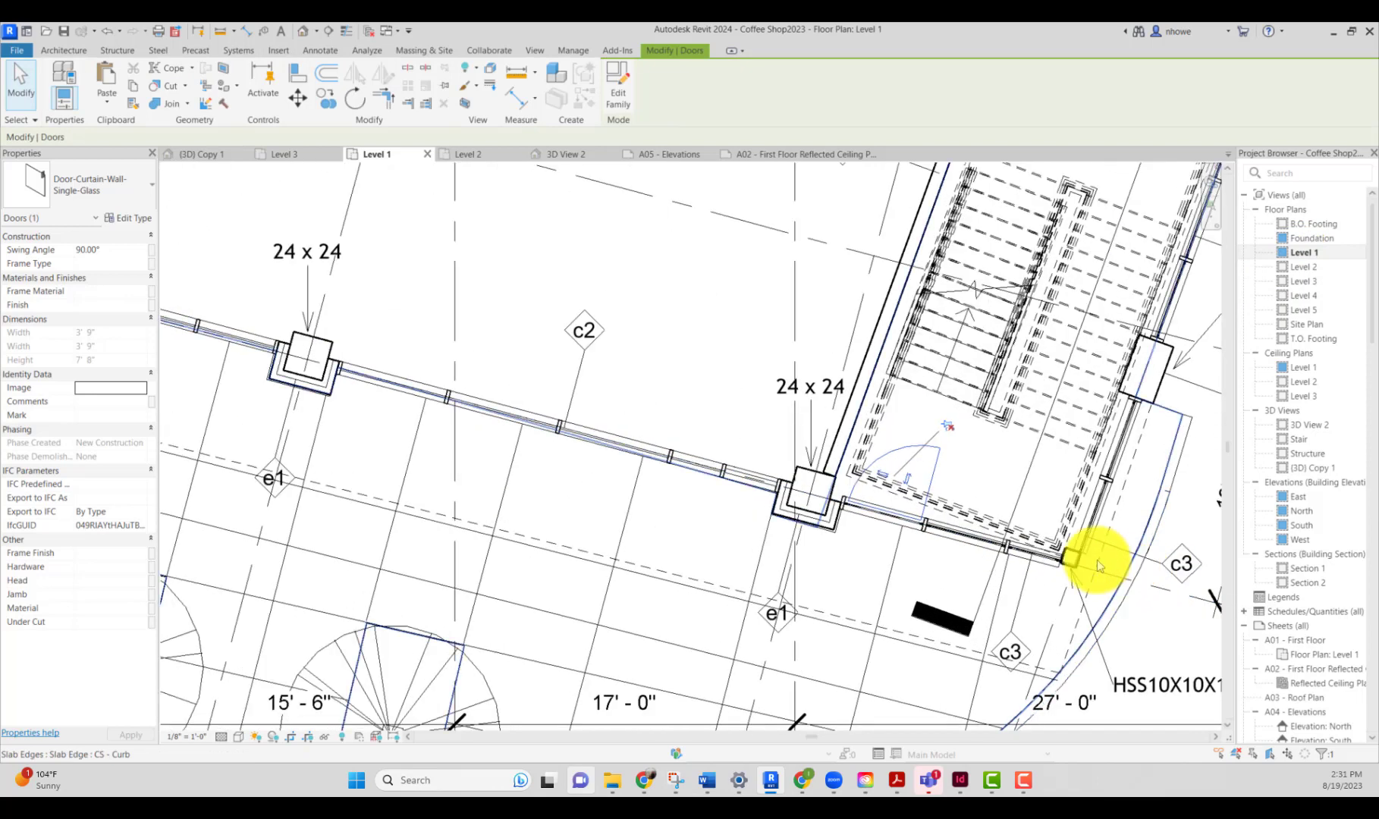
click(904, 481)
click(862, 555)
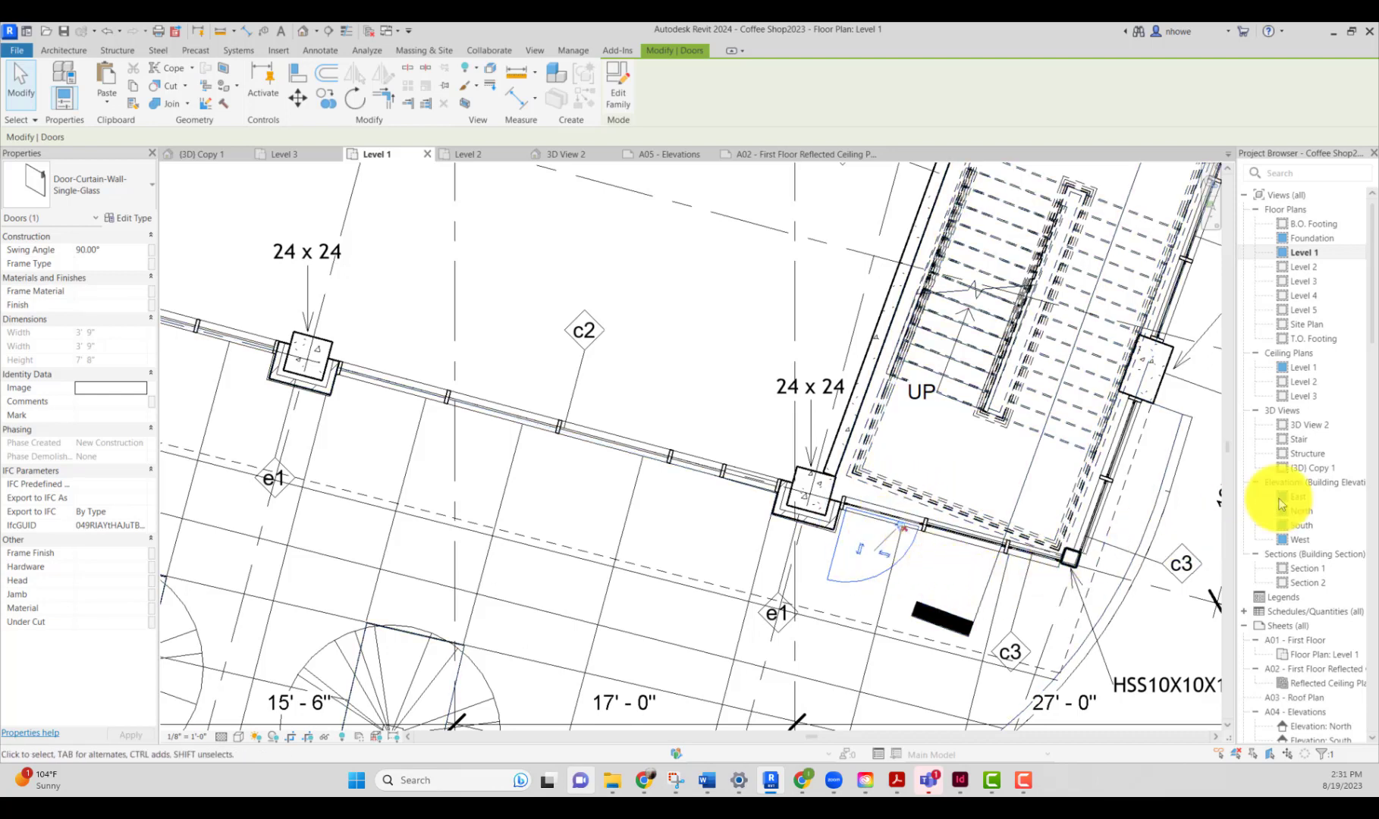
double_click(1298, 467)
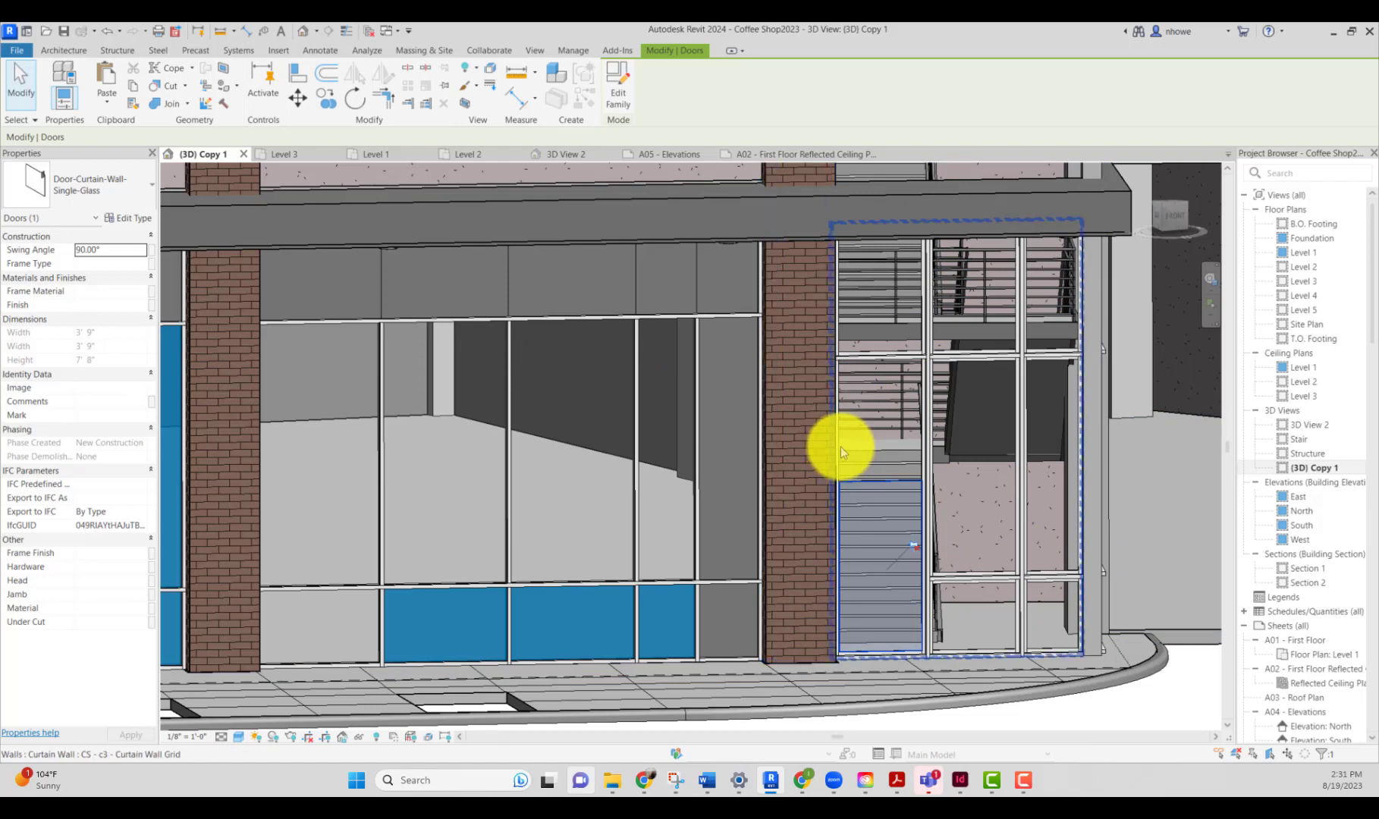
Step: Change the curtain panel directly above the new door to the DA - Grid Panel curtain wall type
key(Tab)
key(Tab)
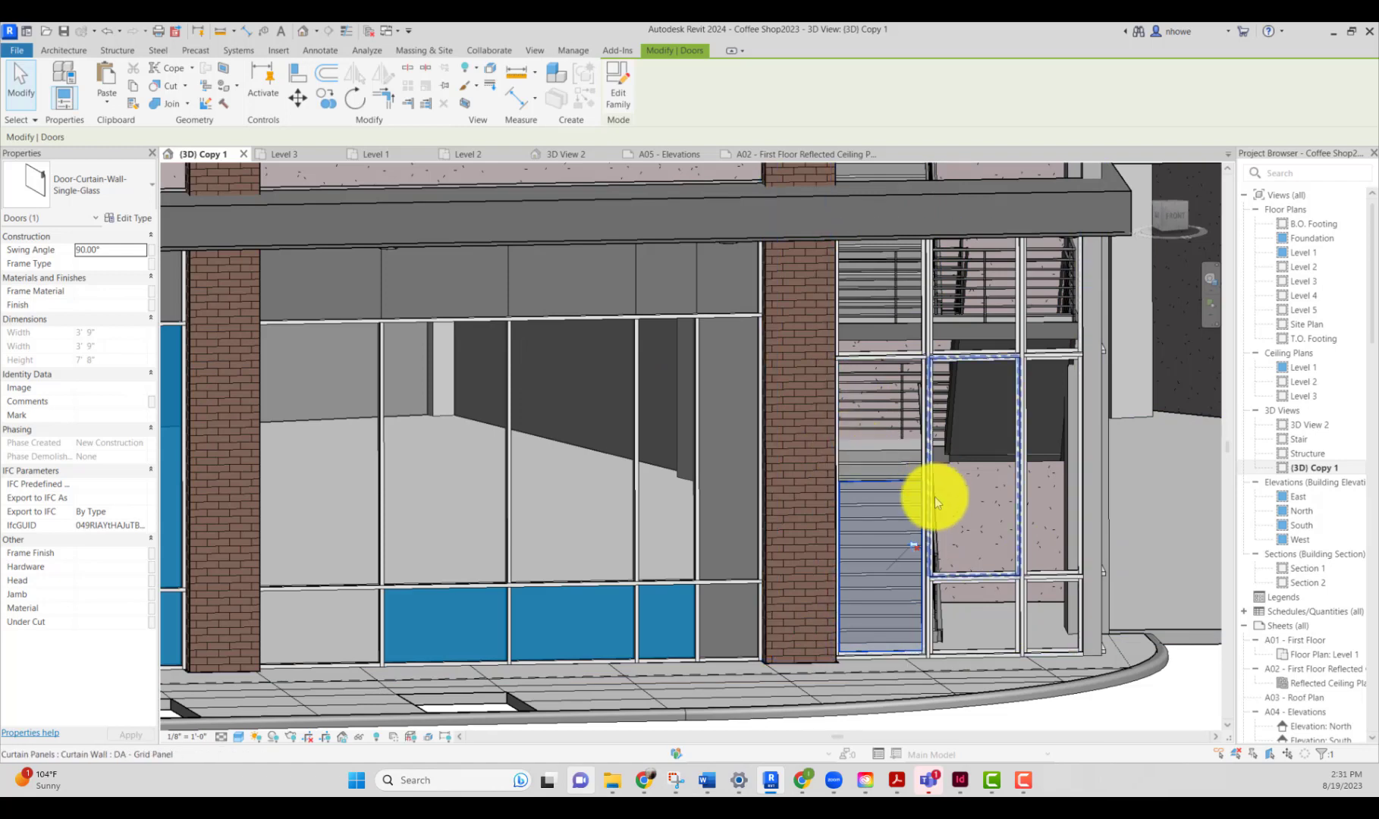
click(935, 501)
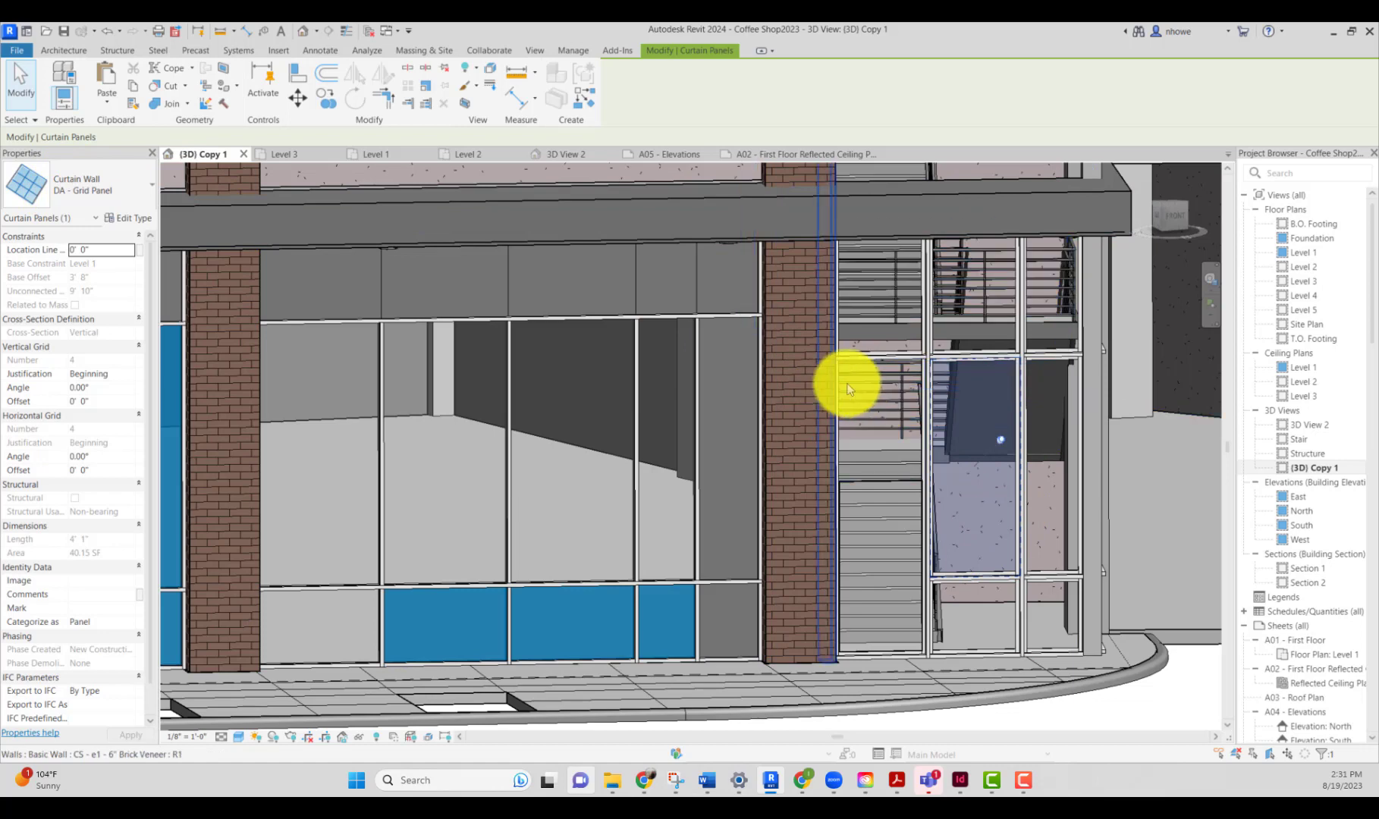
key(Tab)
key(Tab)
key(Tab)
key(Tab)
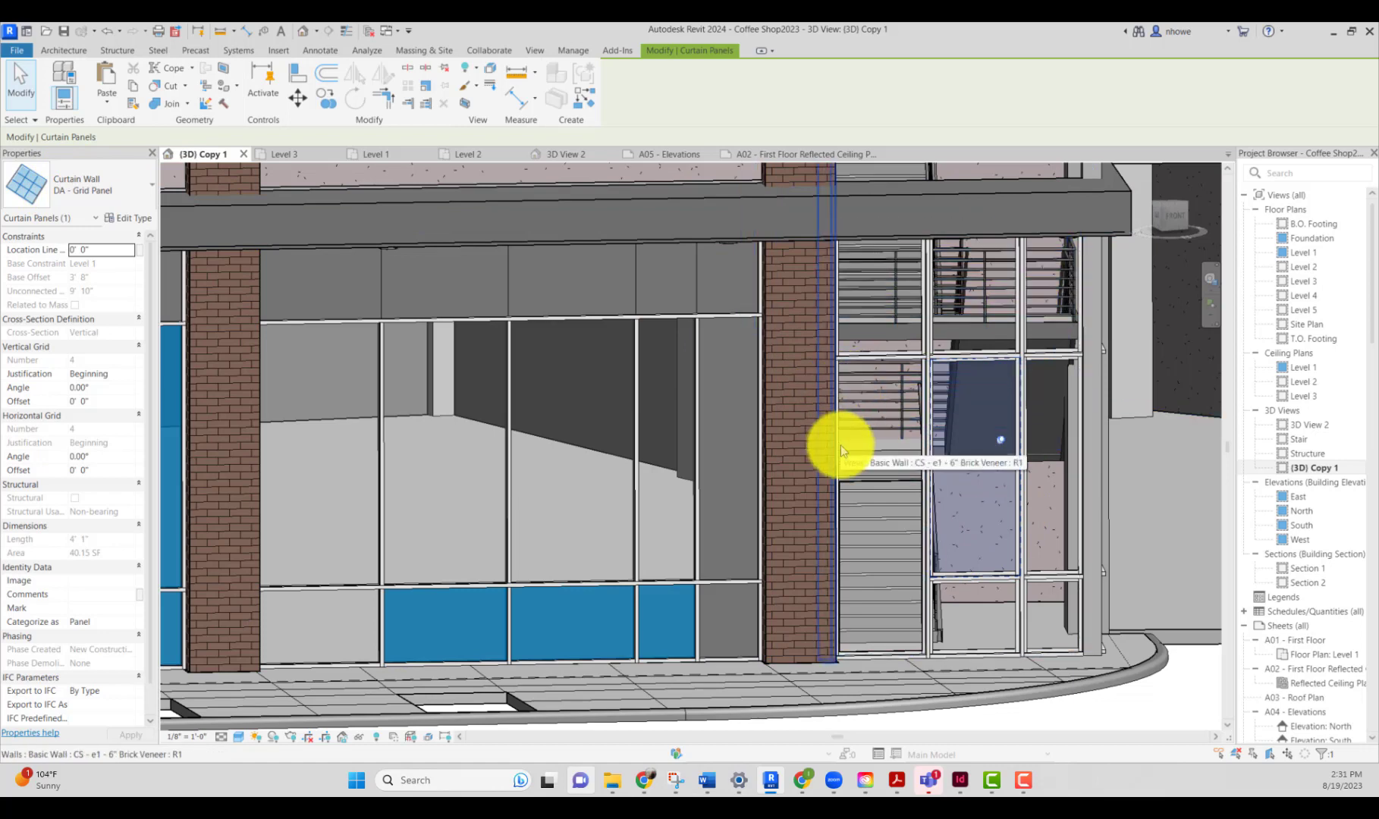
key(Tab)
key(Tab)
key(Tab)
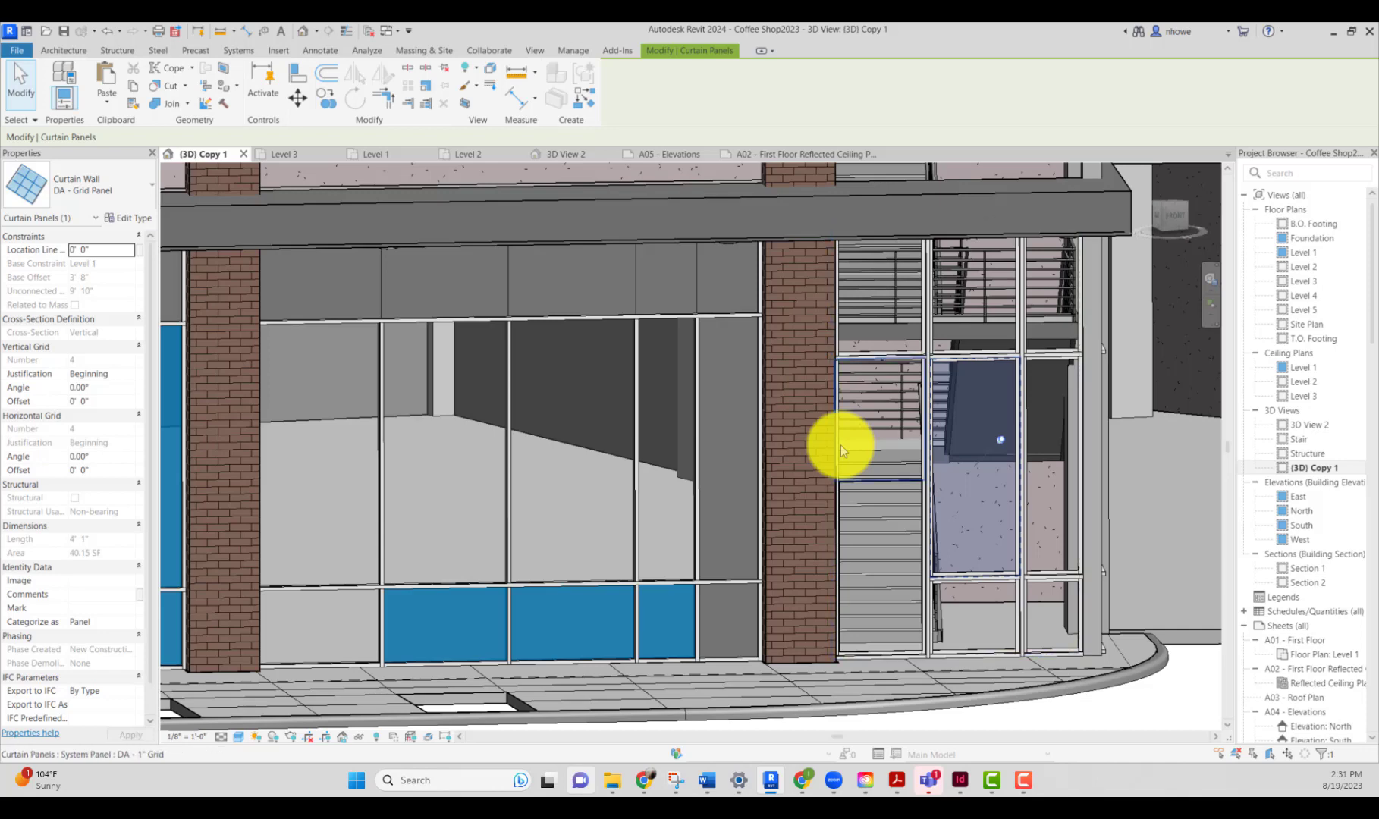
click(840, 451)
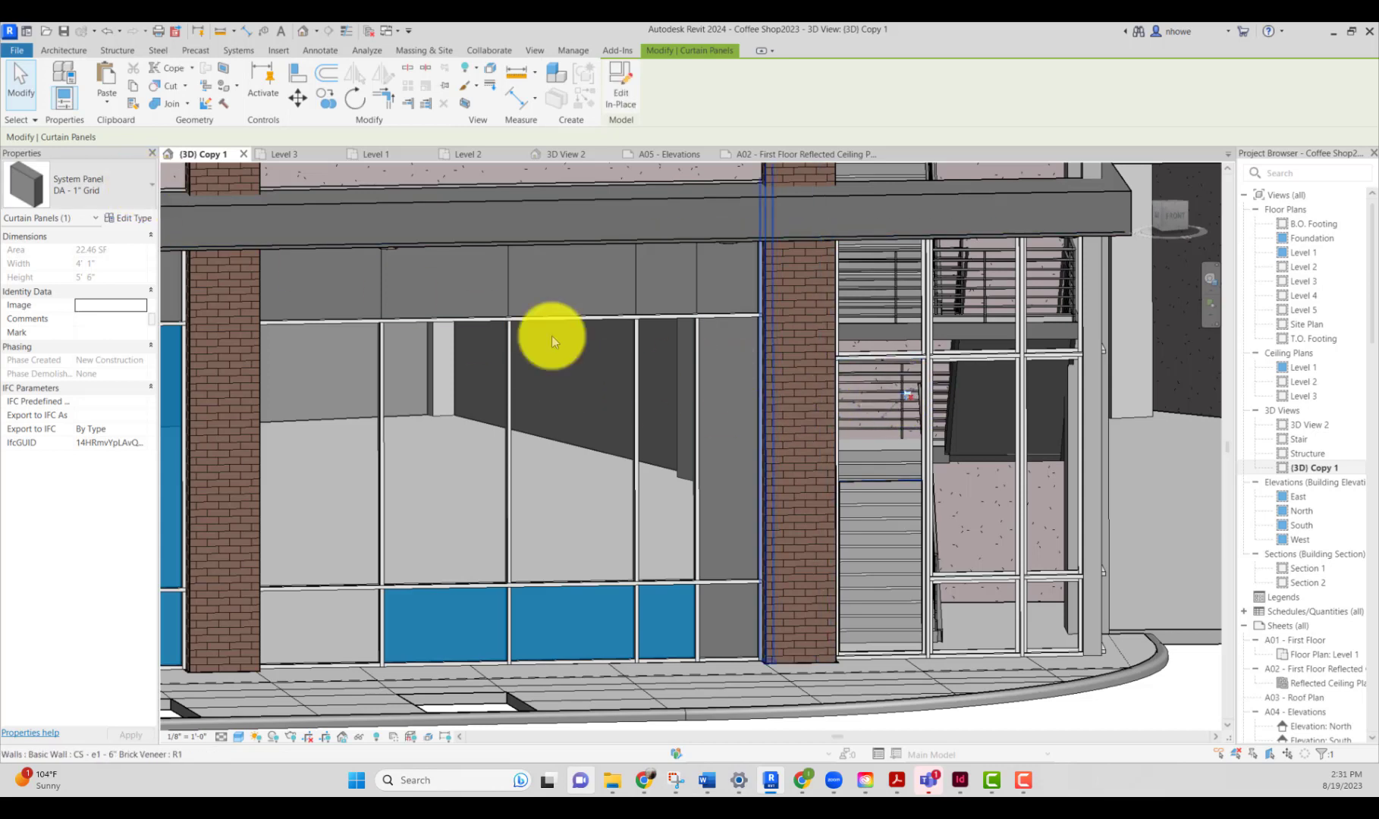
click(142, 196)
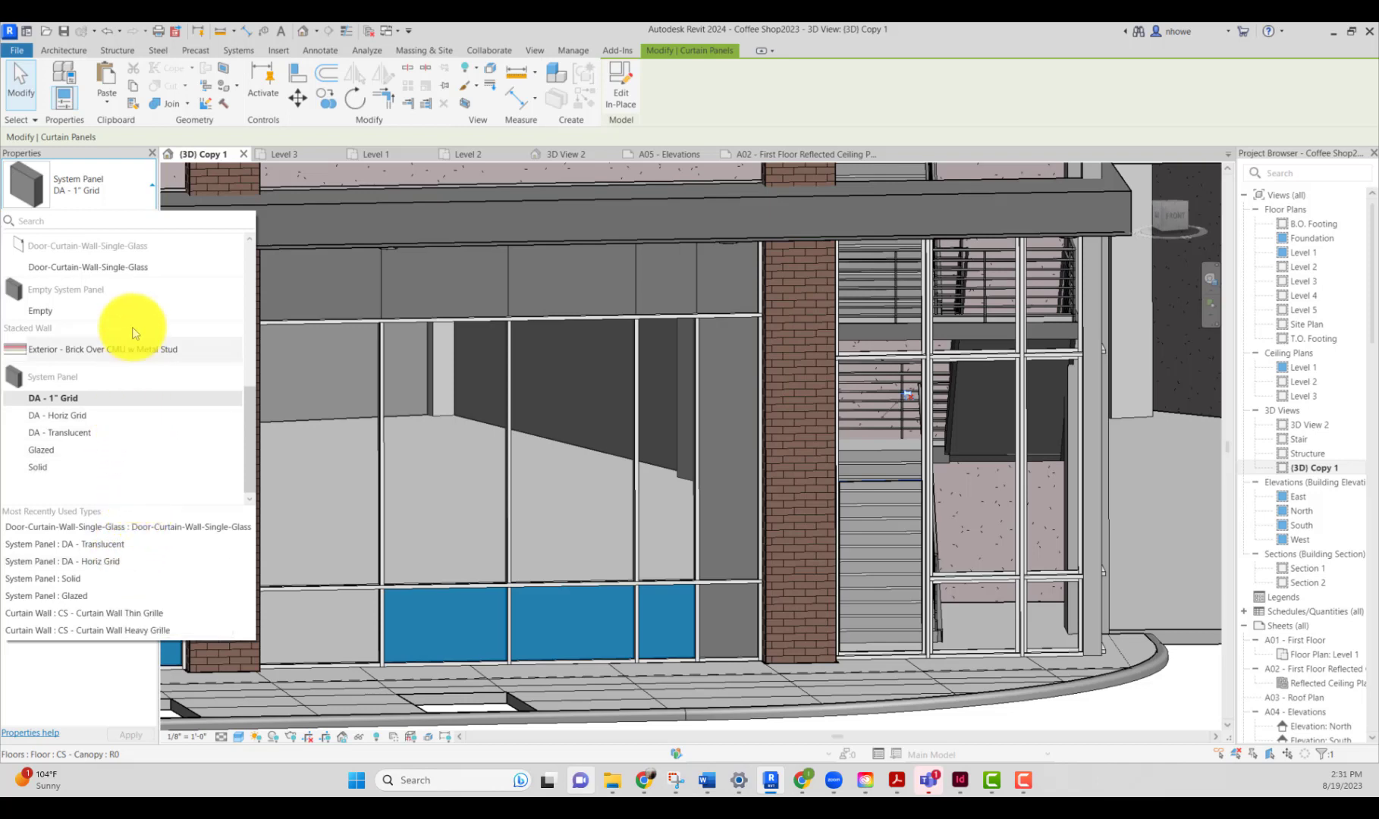
scroll(121, 318, up, 5)
scroll(114, 275, down, 3)
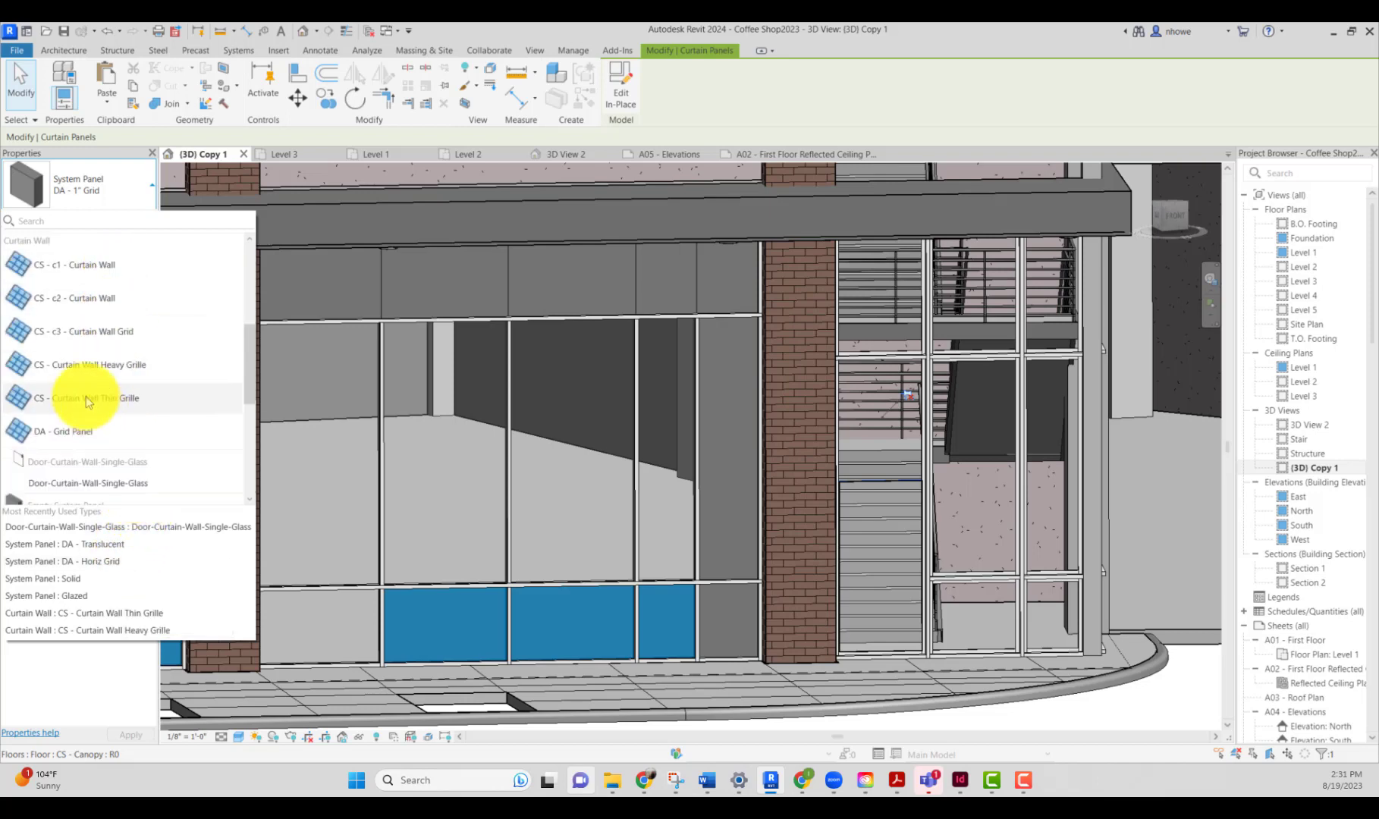
click(80, 438)
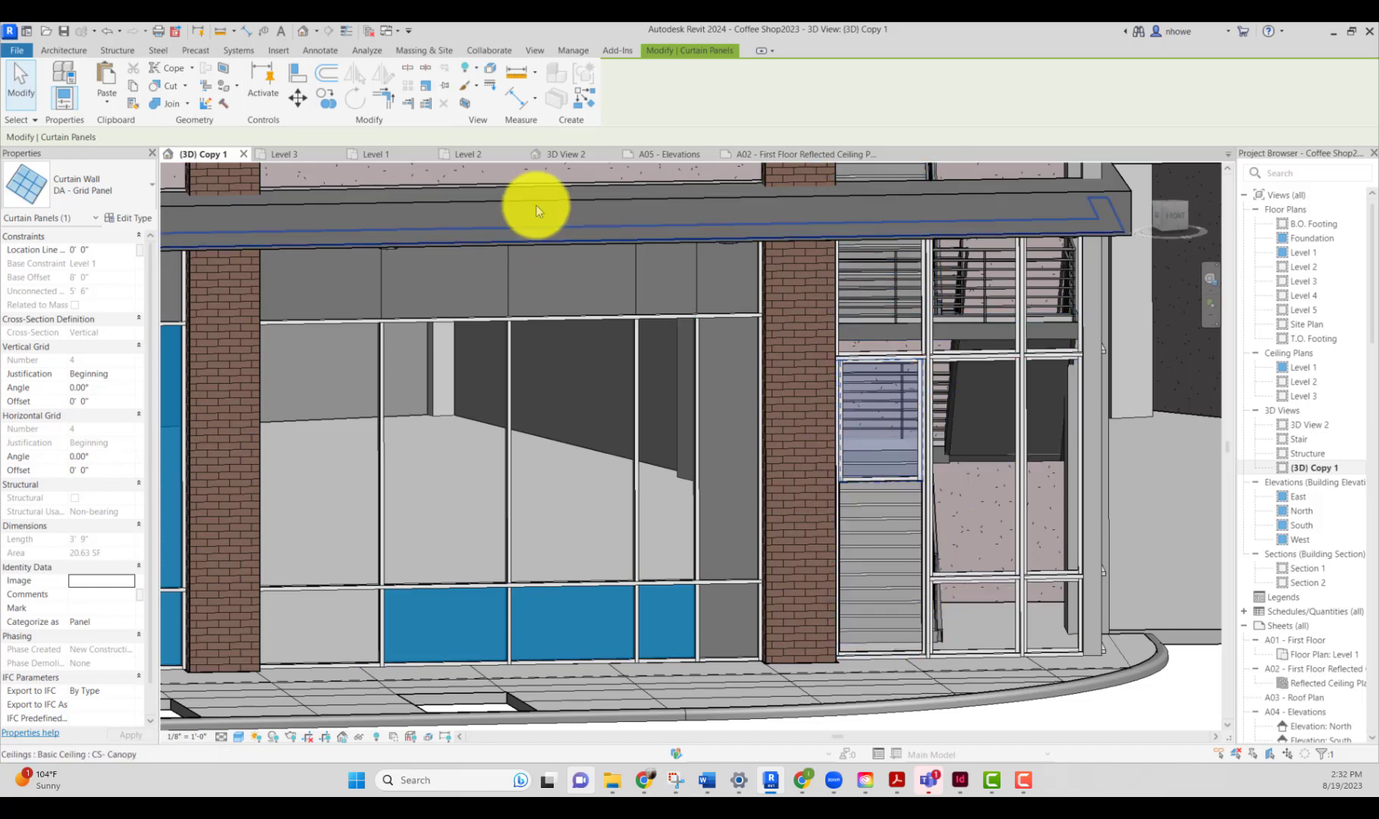
click(66, 51)
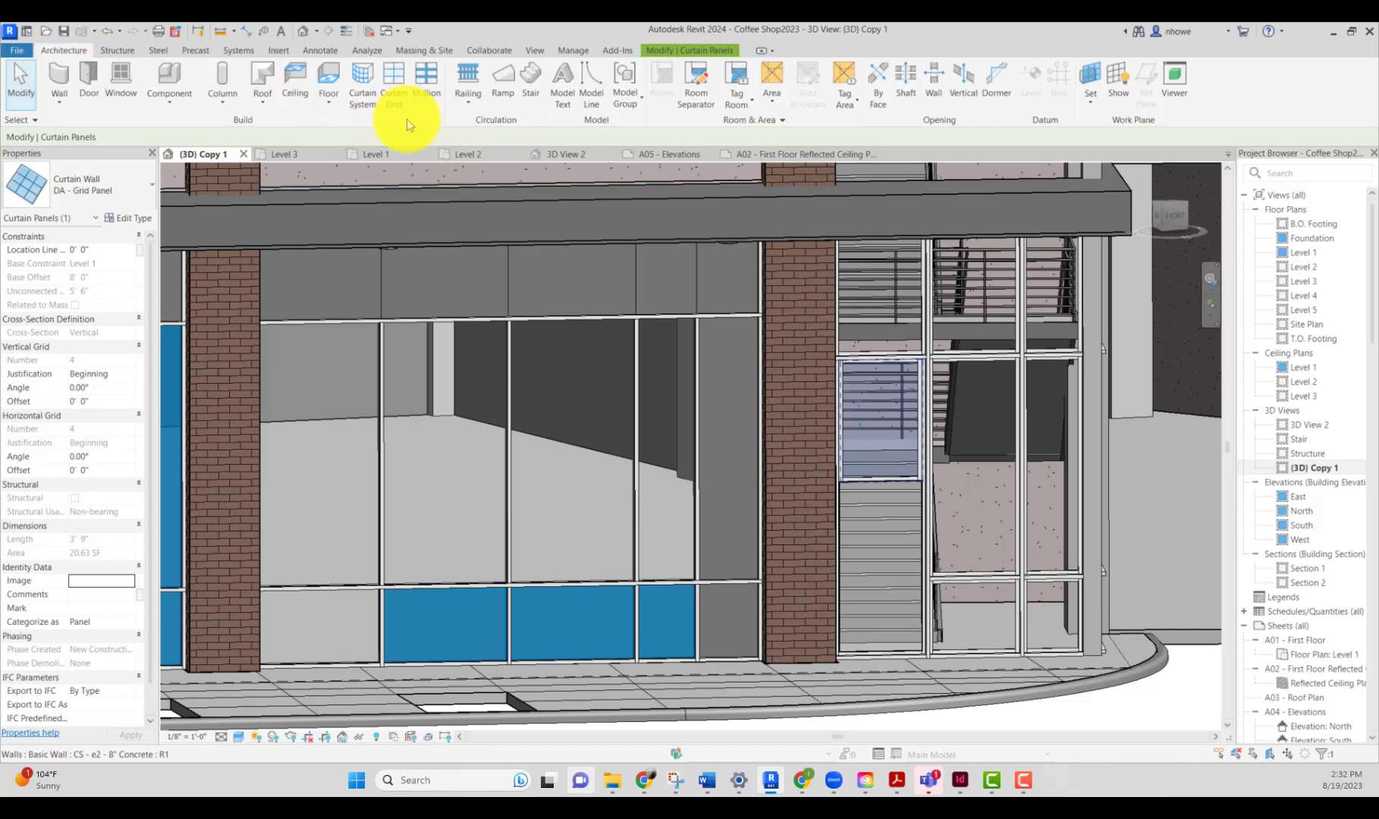
click(427, 79)
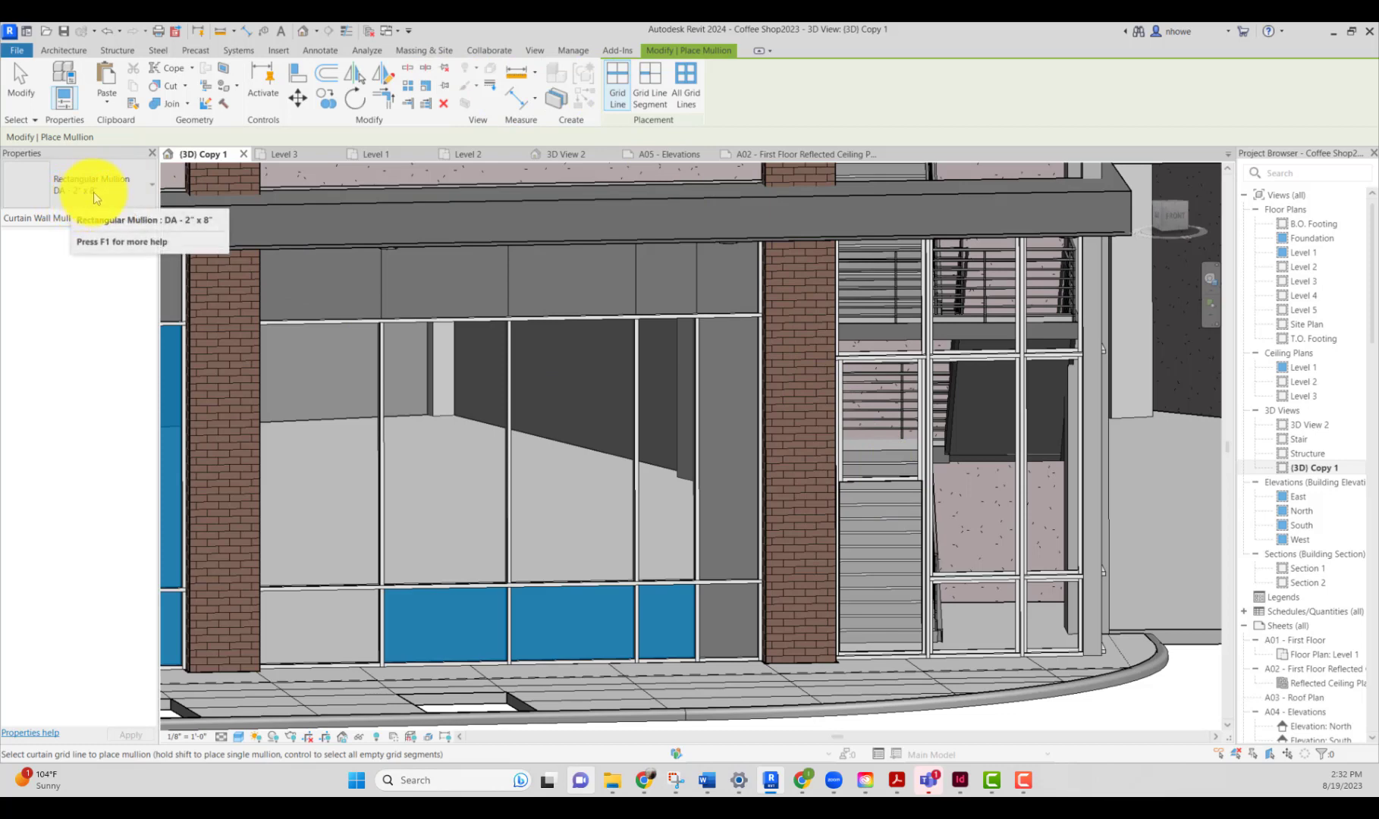
click(23, 79)
Step: Inspect the mullion beneath the new door and the surrounding ground-floor facade
scroll(911, 559, down, 2)
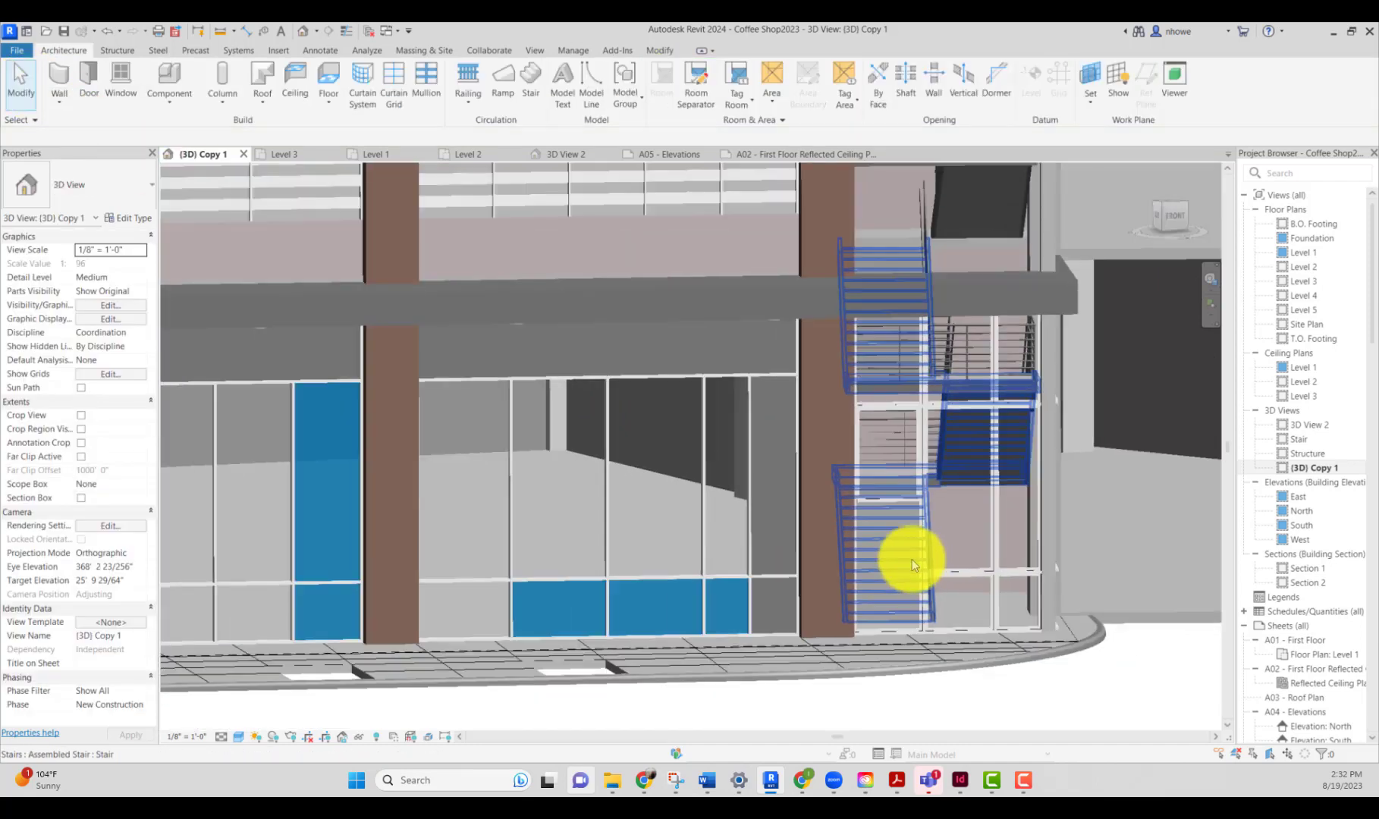
scroll(915, 639, up, 5)
scroll(915, 636, up, 2)
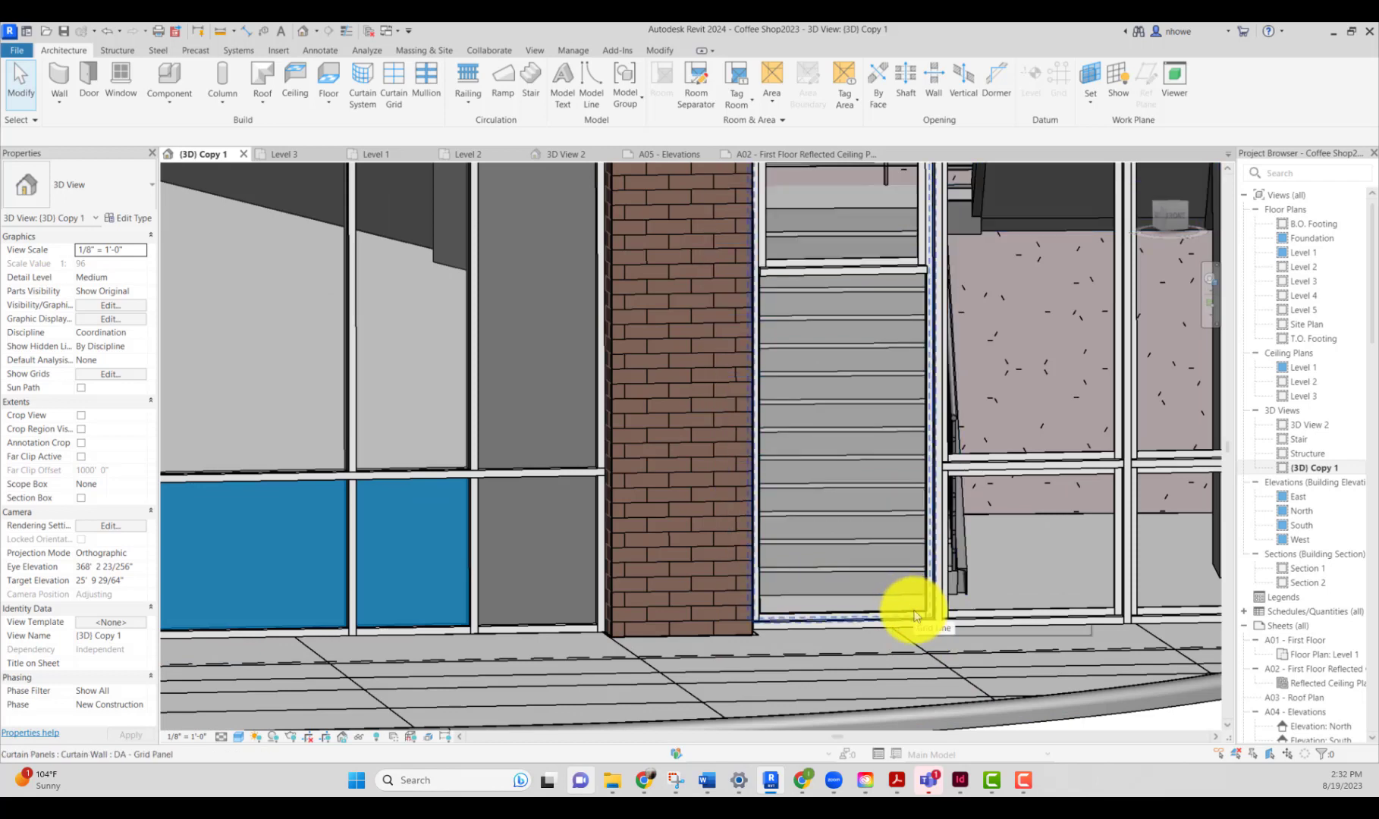
click(915, 616)
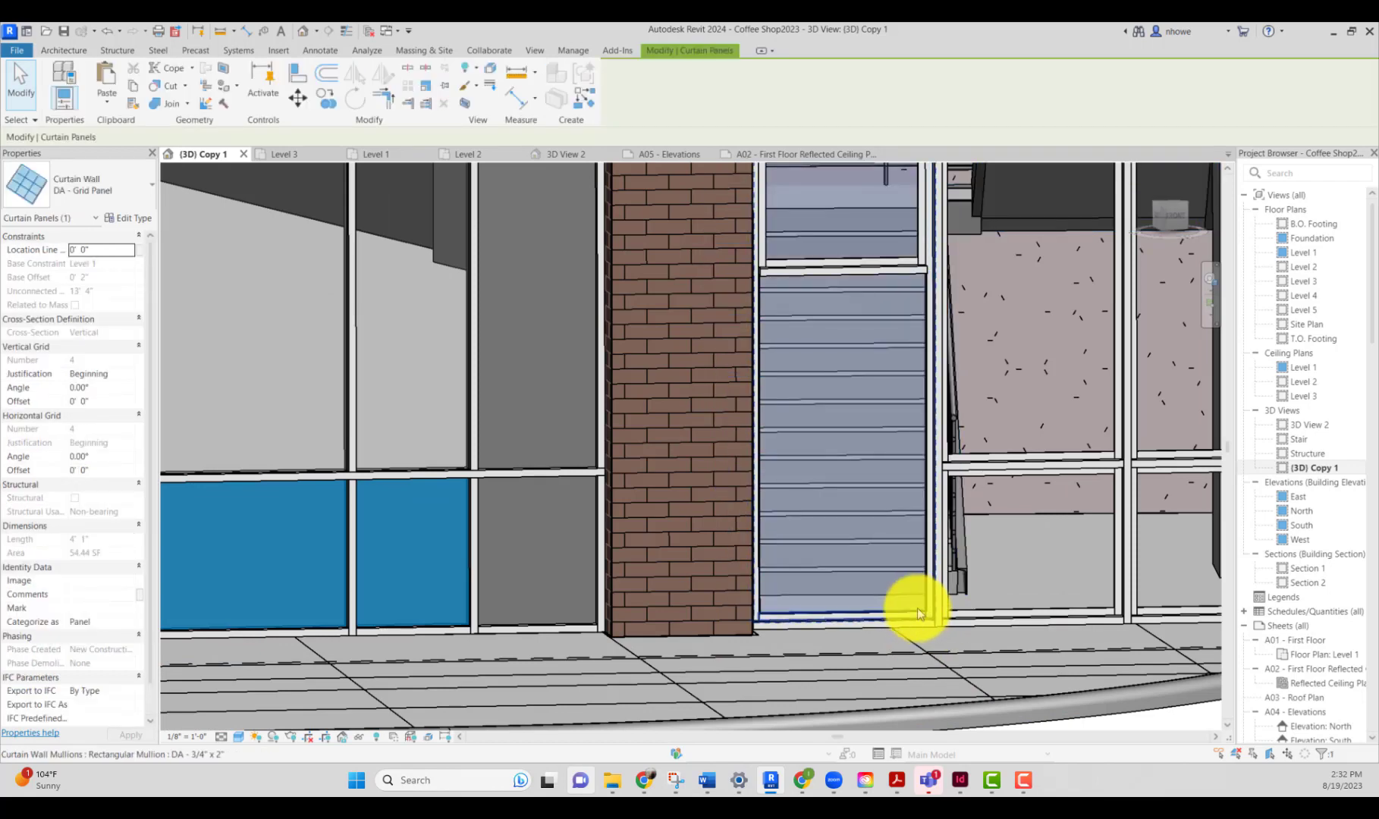
click(919, 608)
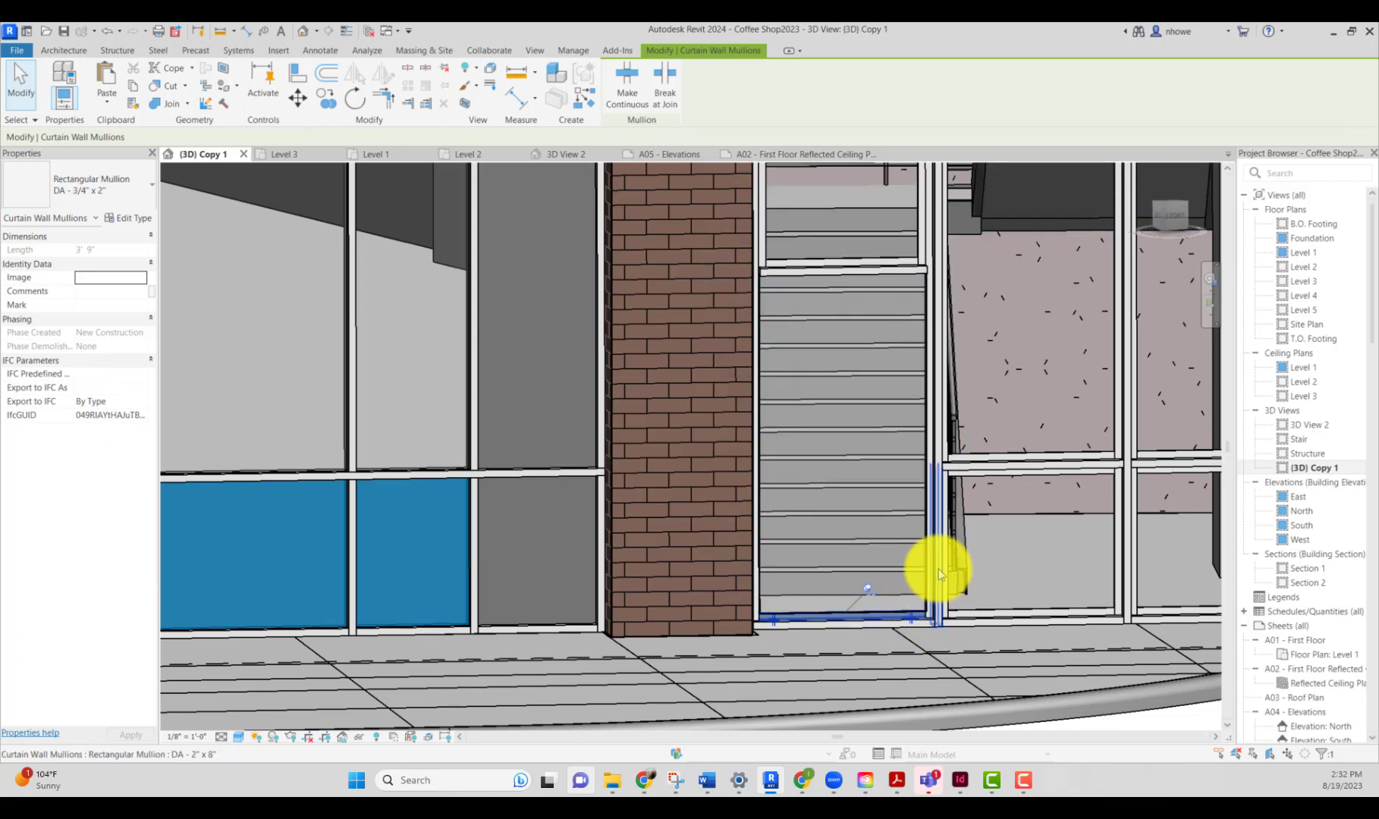
scroll(936, 561, down, 5)
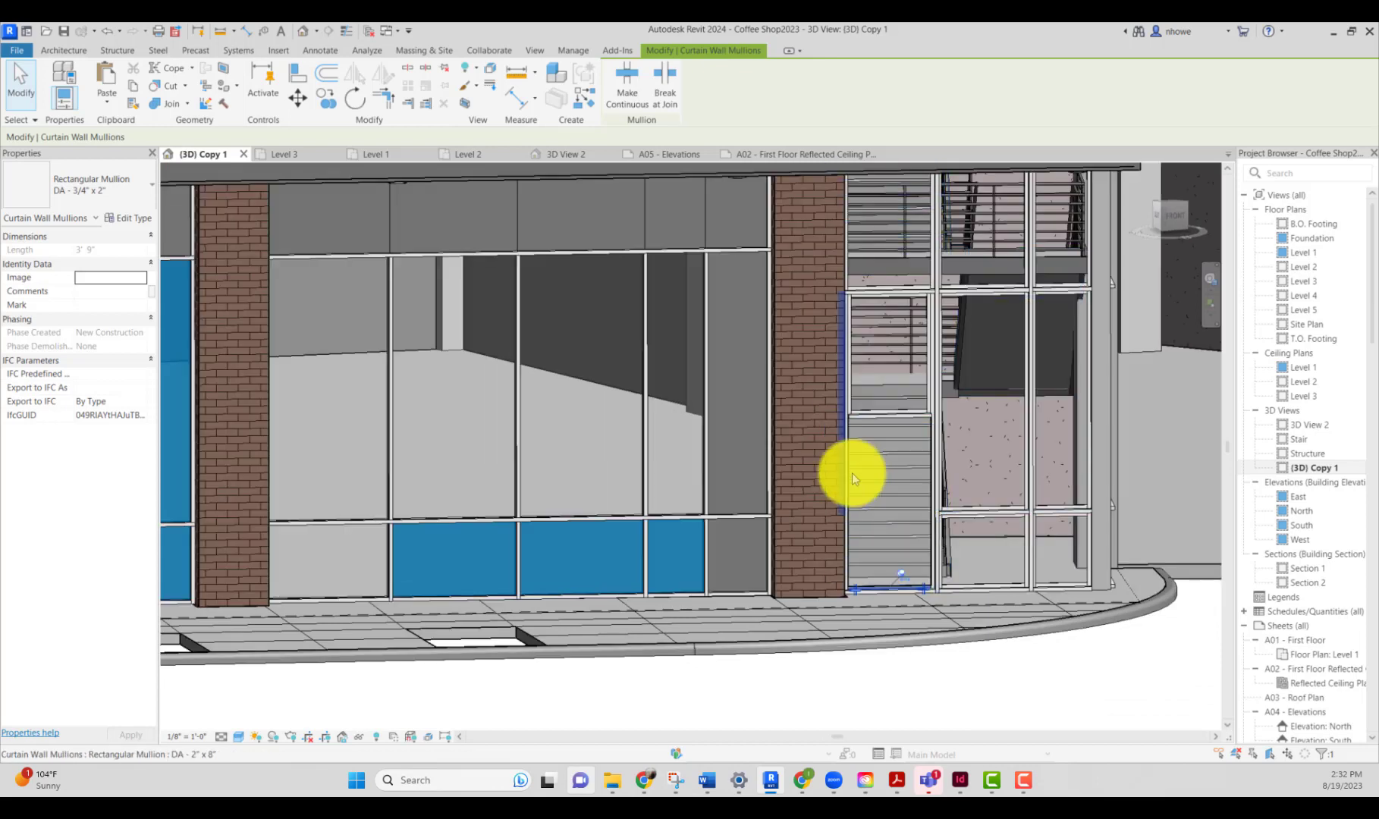
scroll(892, 475, down, 3)
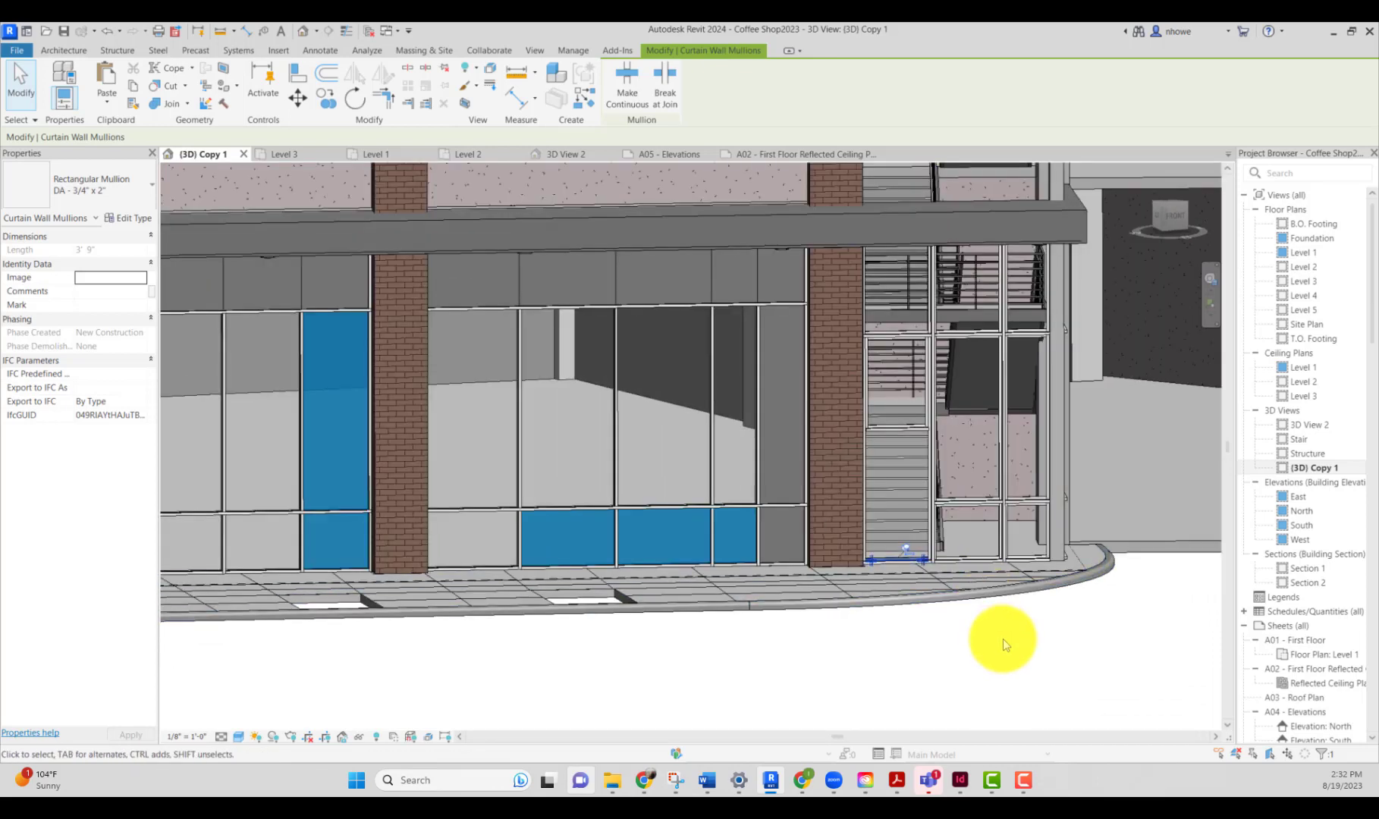
click(1003, 639)
mouse_move(1052, 591)
shift+middle_down()
mouse_move(994, 640)
mouse_move(963, 630)
mouse_move(977, 590)
mouse_move(1064, 589)
shift+middle_up()
scroll(1064, 589, down, 3)
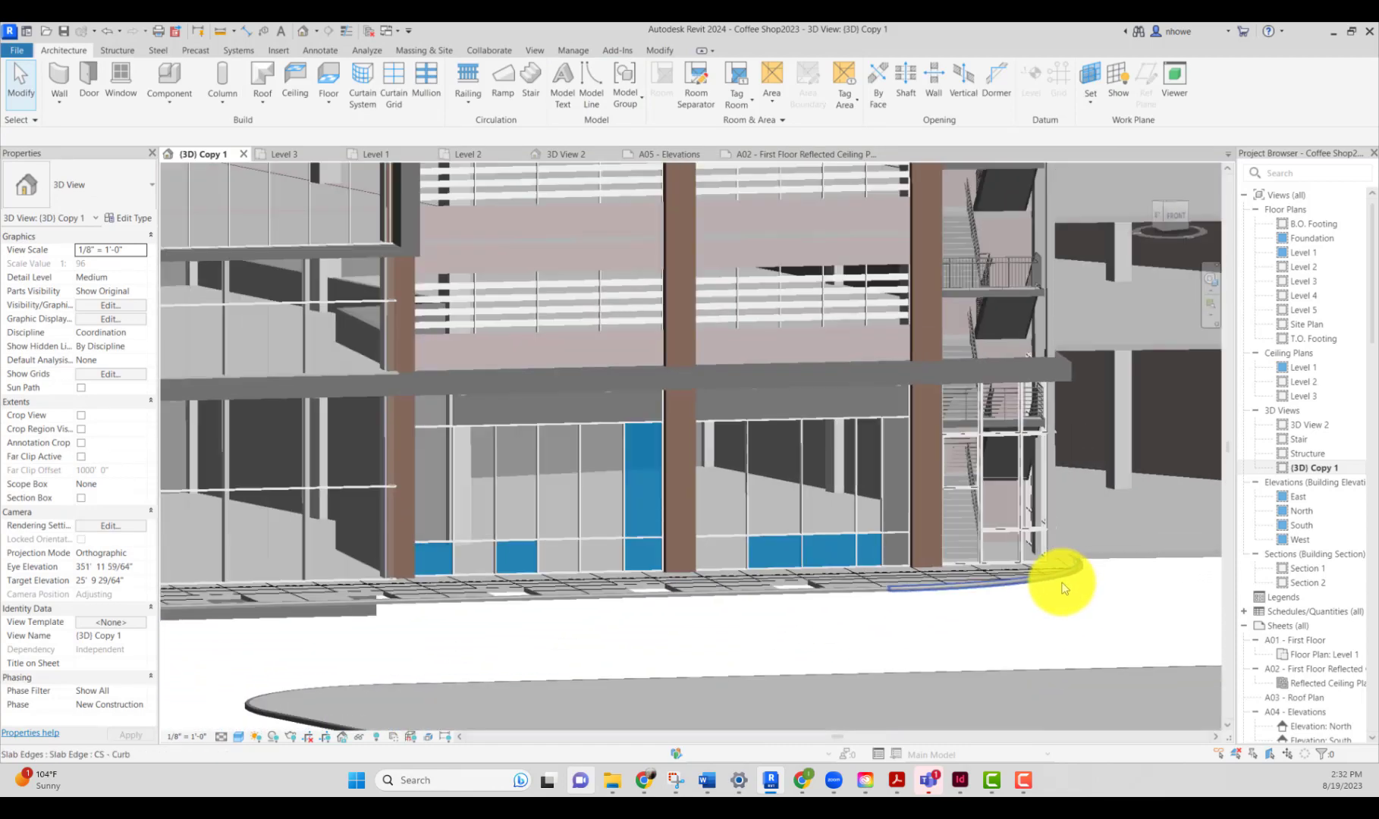
scroll(1063, 584, up, 2)
scroll(1061, 580, down, 3)
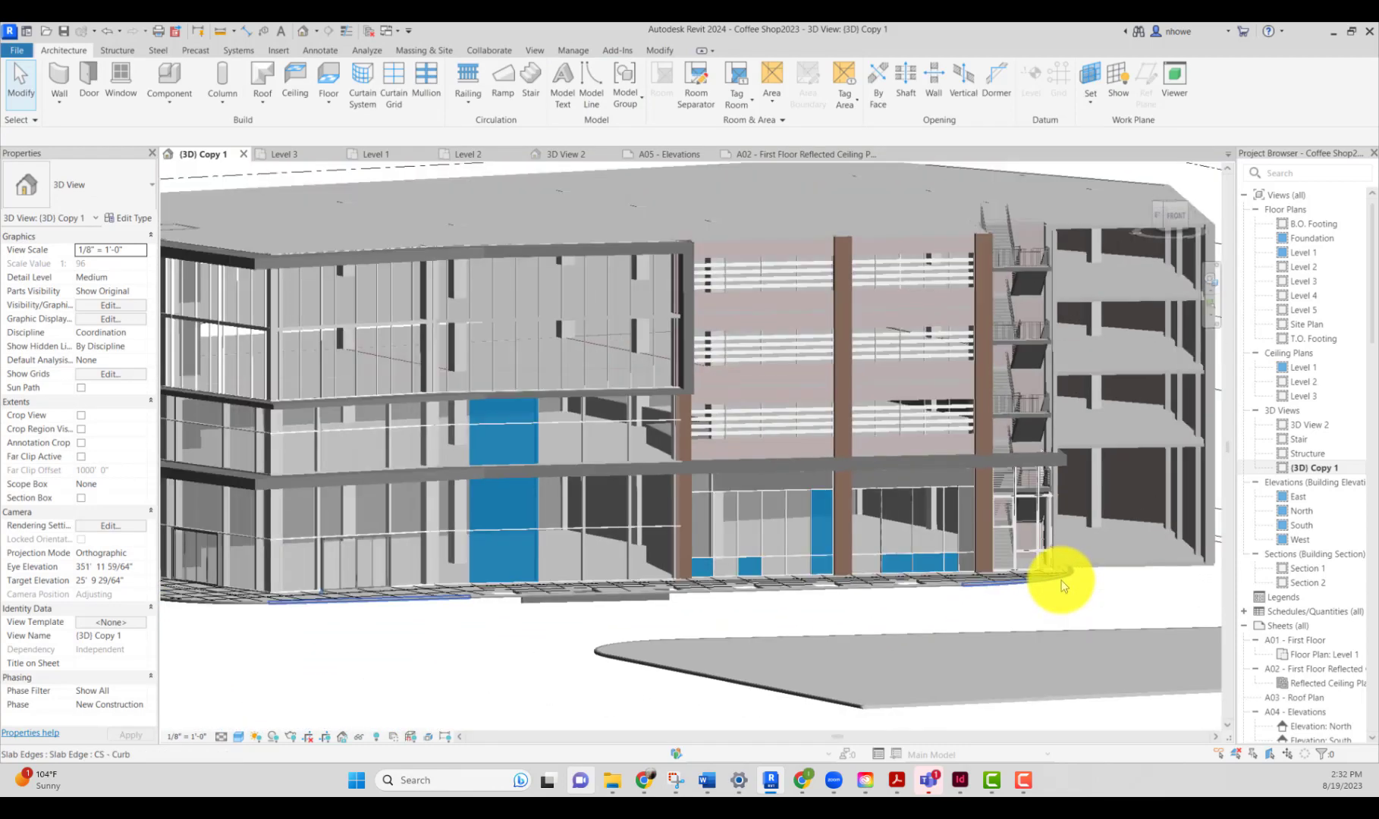